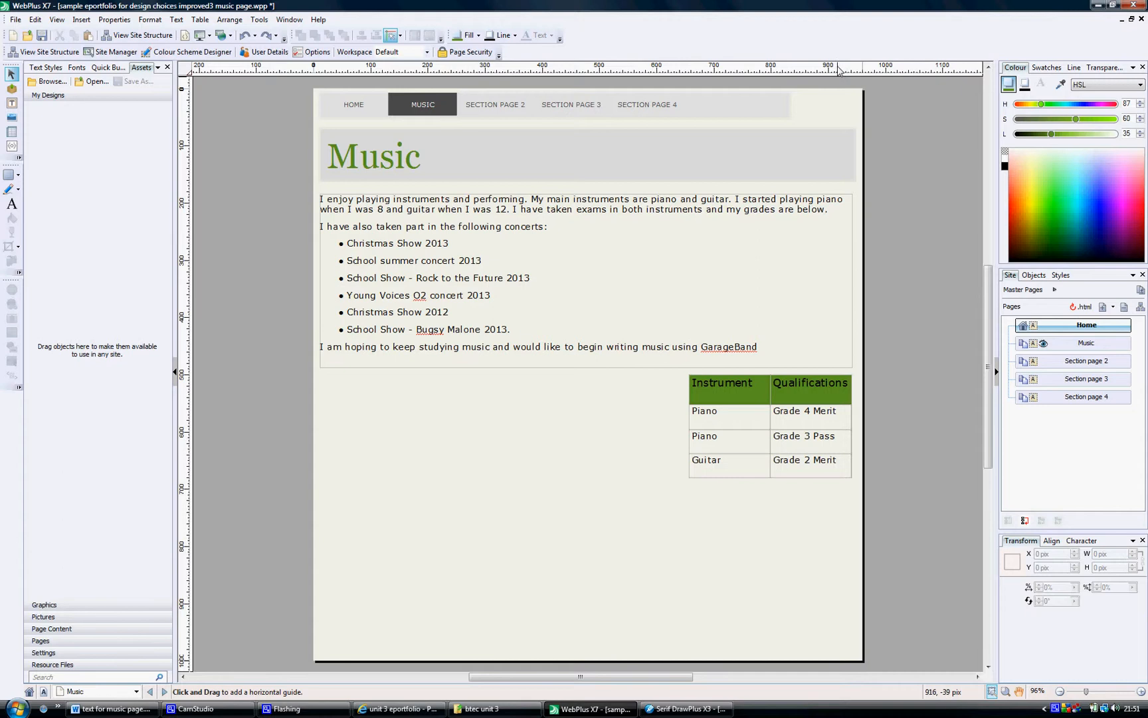
Switch to DrawPlus and set the ruler units to pixels in the layout options
{"action": "left_click", "coordinate": [688, 708]}
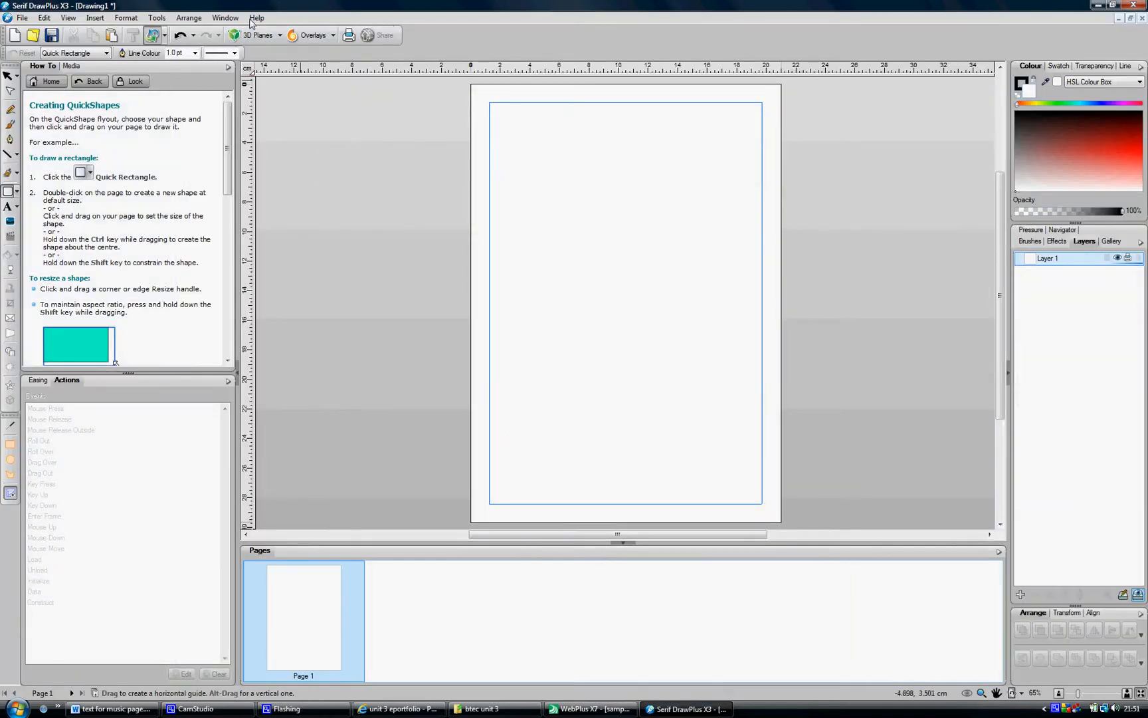
{"action": "left_click", "coordinate": [157, 25]}
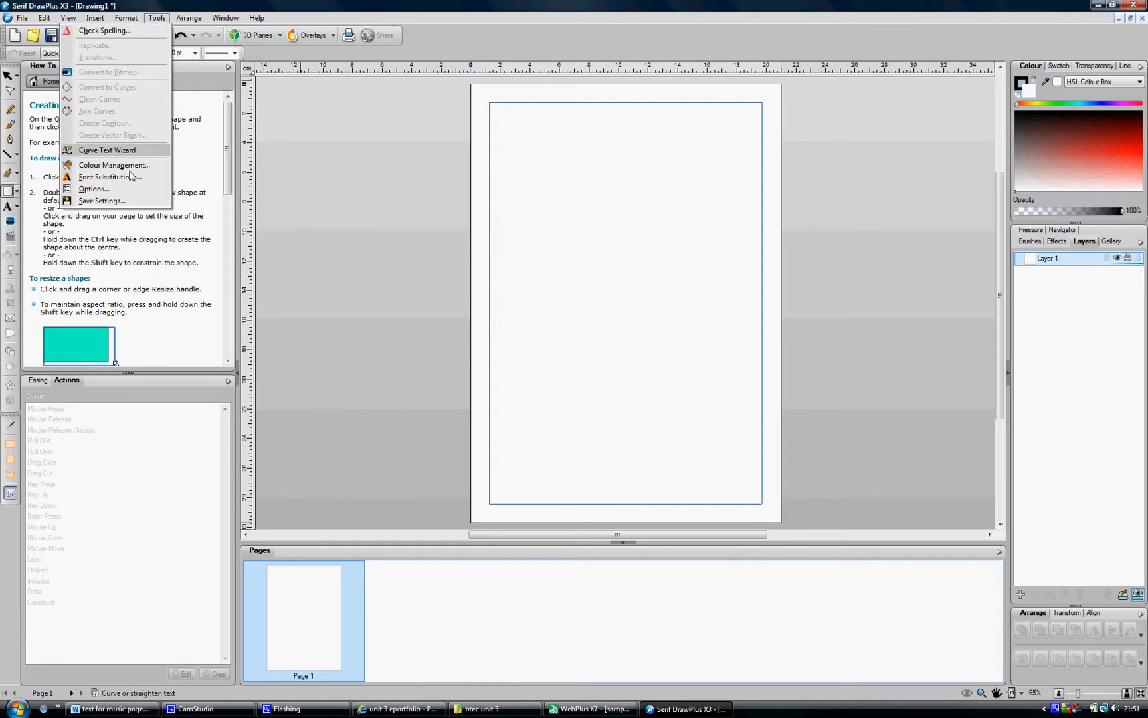
{"action": "left_click", "coordinate": [93, 189]}
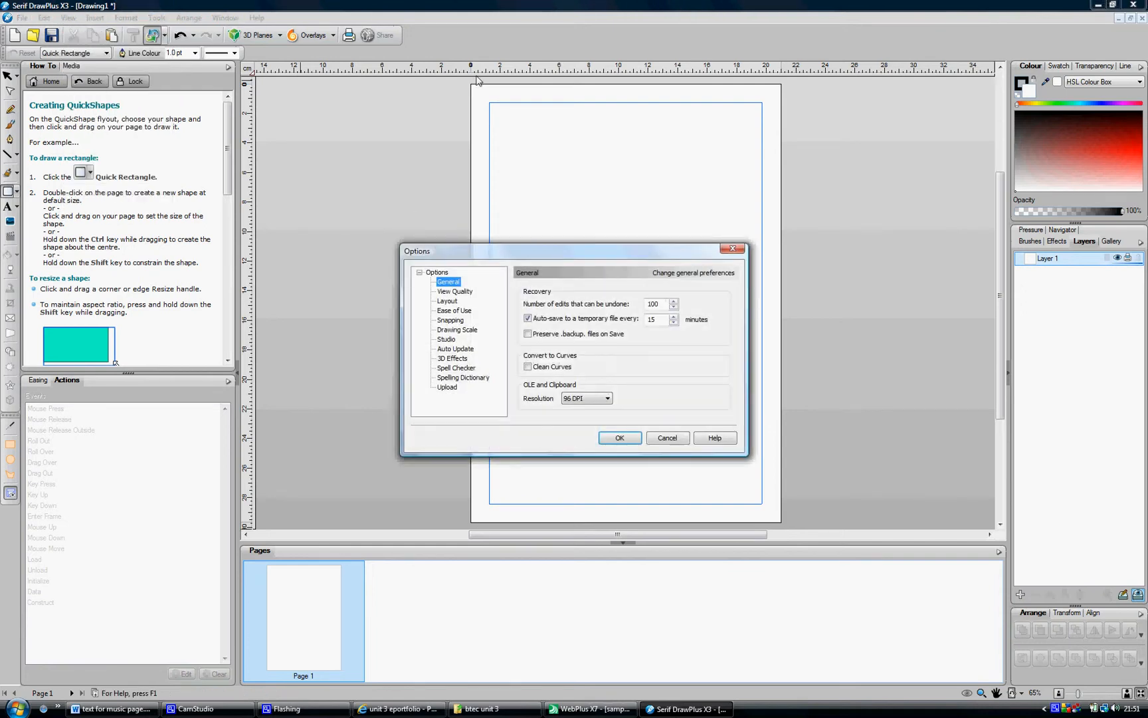
{"action": "left_click", "coordinate": [450, 302]}
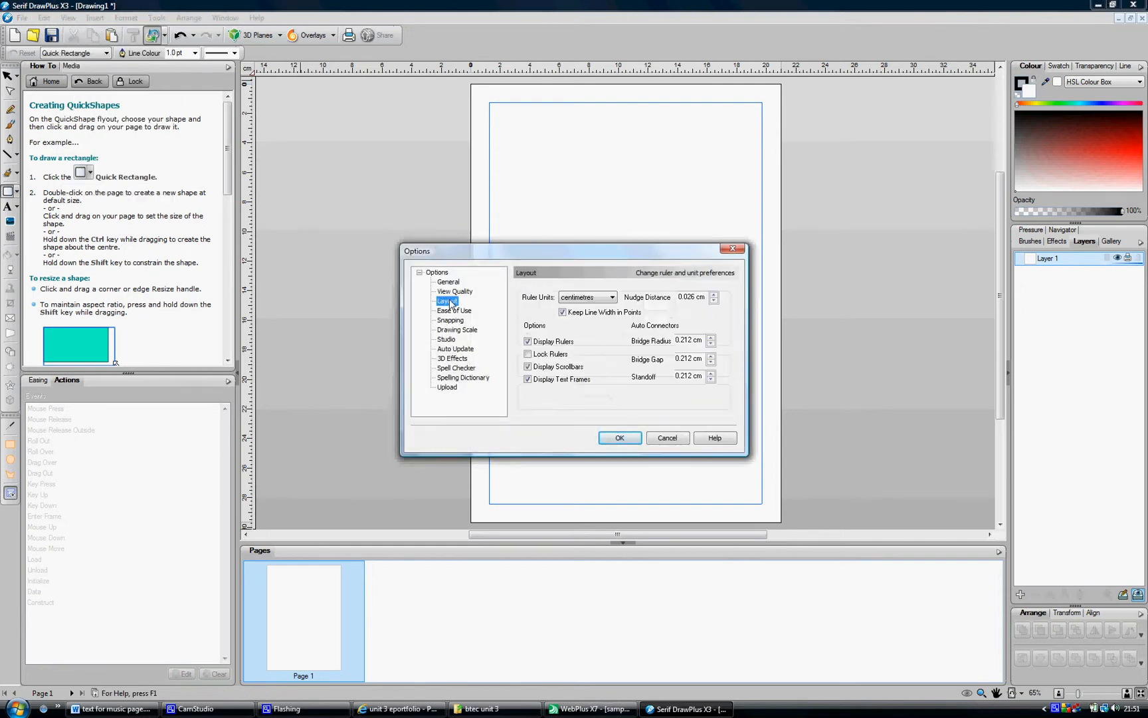
{"action": "left_click", "coordinate": [584, 298]}
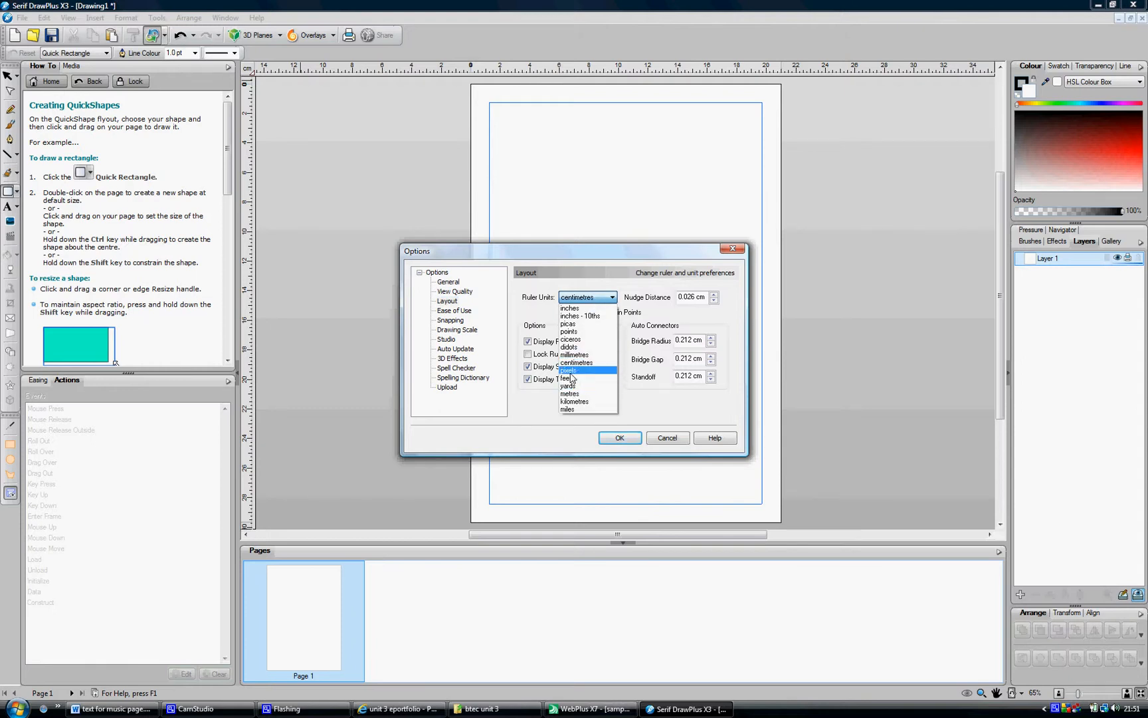
{"action": "left_click", "coordinate": [570, 370]}
{"action": "left_click", "coordinate": [618, 438]}
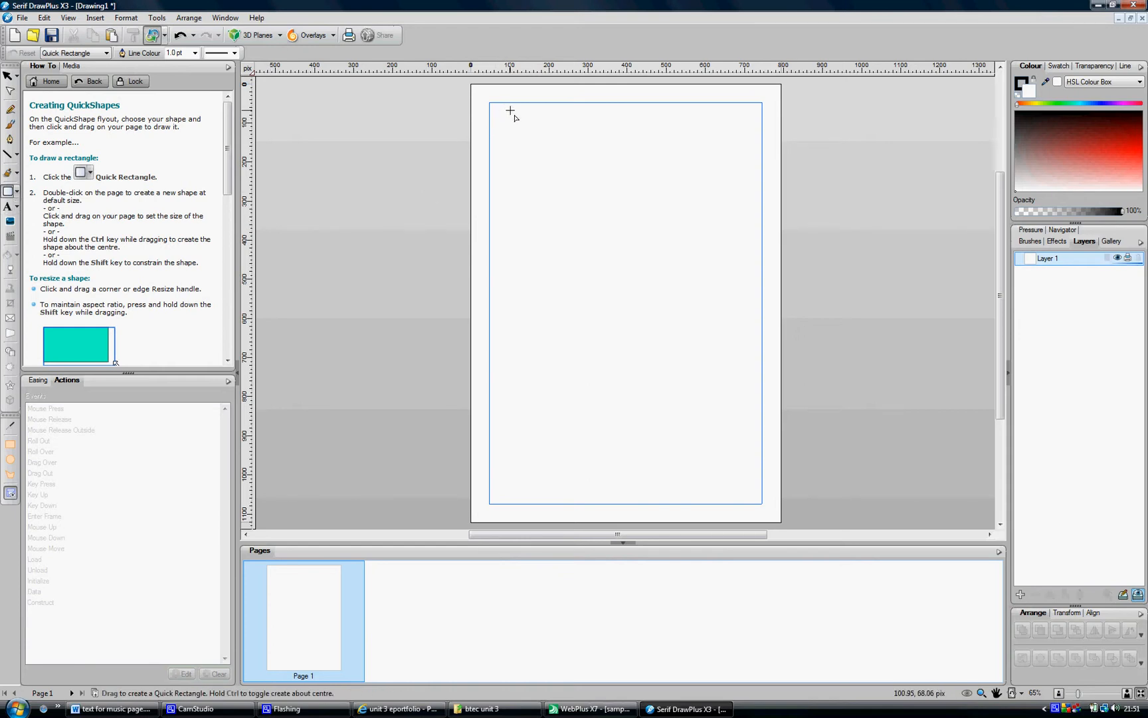
Draw a quick rectangle about 155 by 60 pixels near the page's top-left corner and zoom in on it
{"action": "left_click", "coordinate": [592, 709]}
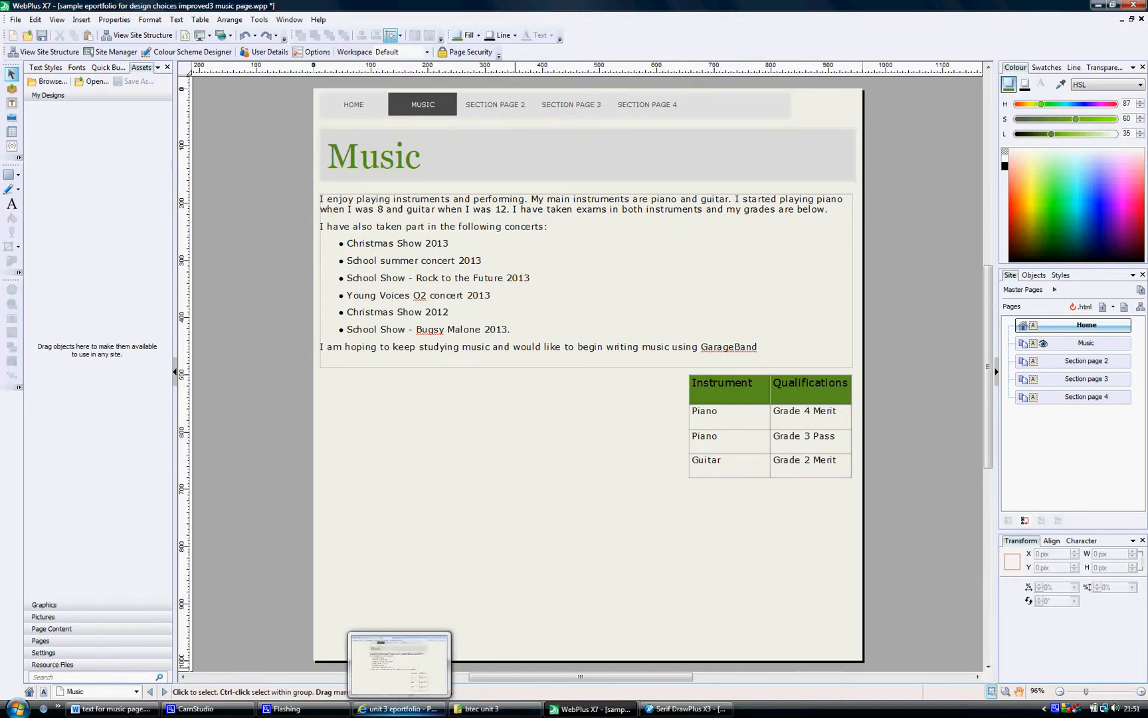
{"action": "left_click", "coordinate": [672, 708]}
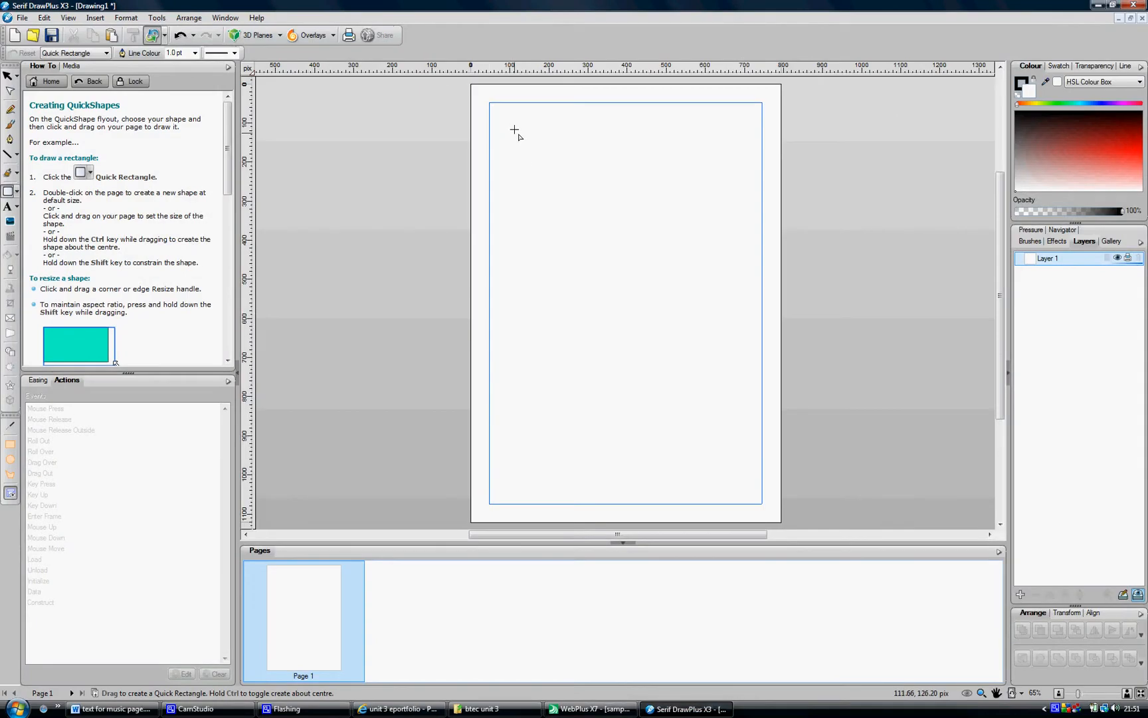
{"action": "left_click_drag", "start_coordinate": [509, 103], "coordinate": [569, 127]}
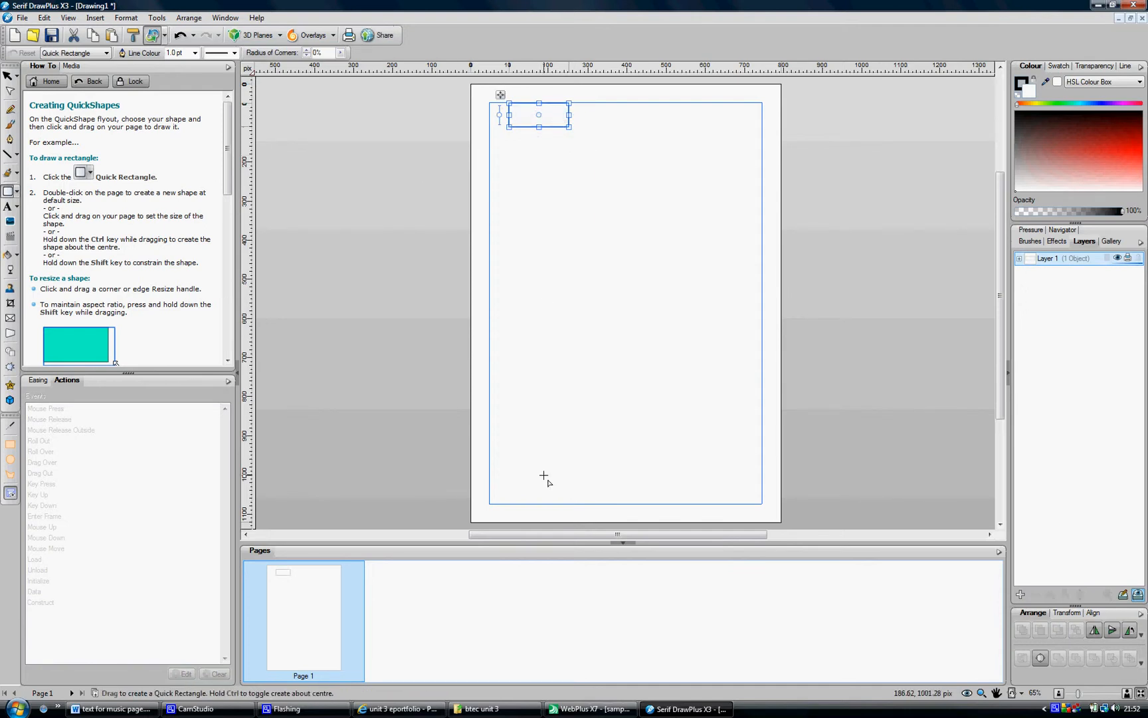
{"action": "left_click", "coordinate": [1091, 694]}
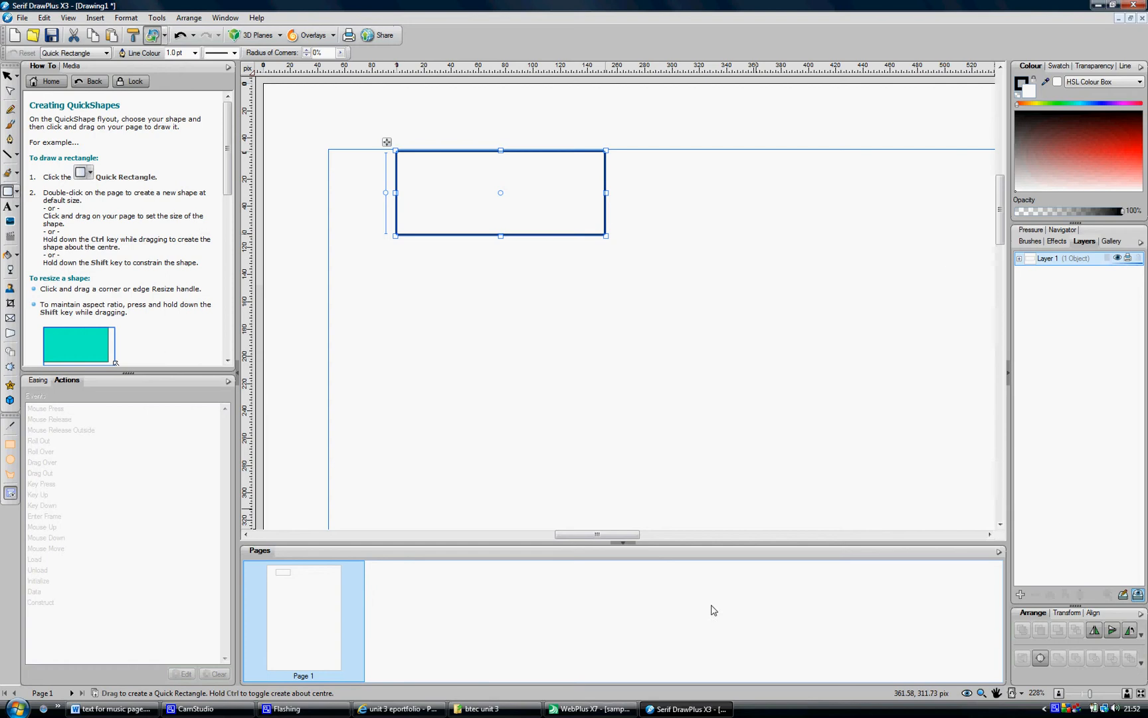
In WebPlus, check the table header's green colour with the colour panel showing RGB values
{"action": "left_click", "coordinate": [588, 709]}
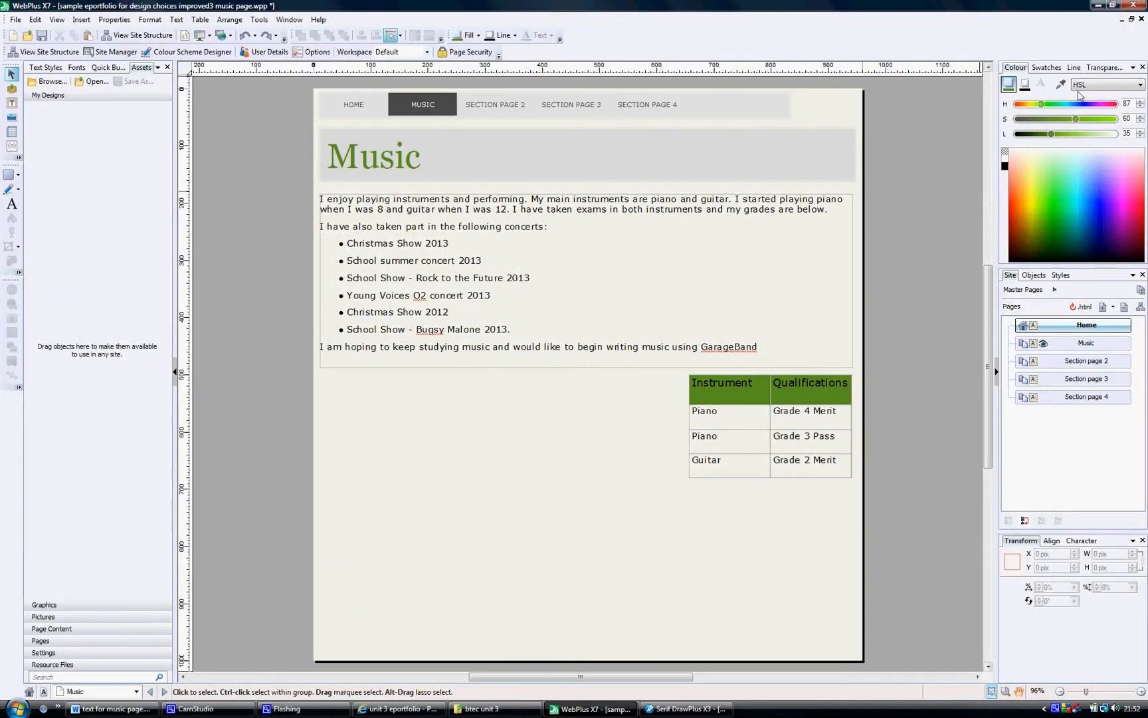
{"action": "left_click", "coordinate": [741, 384]}
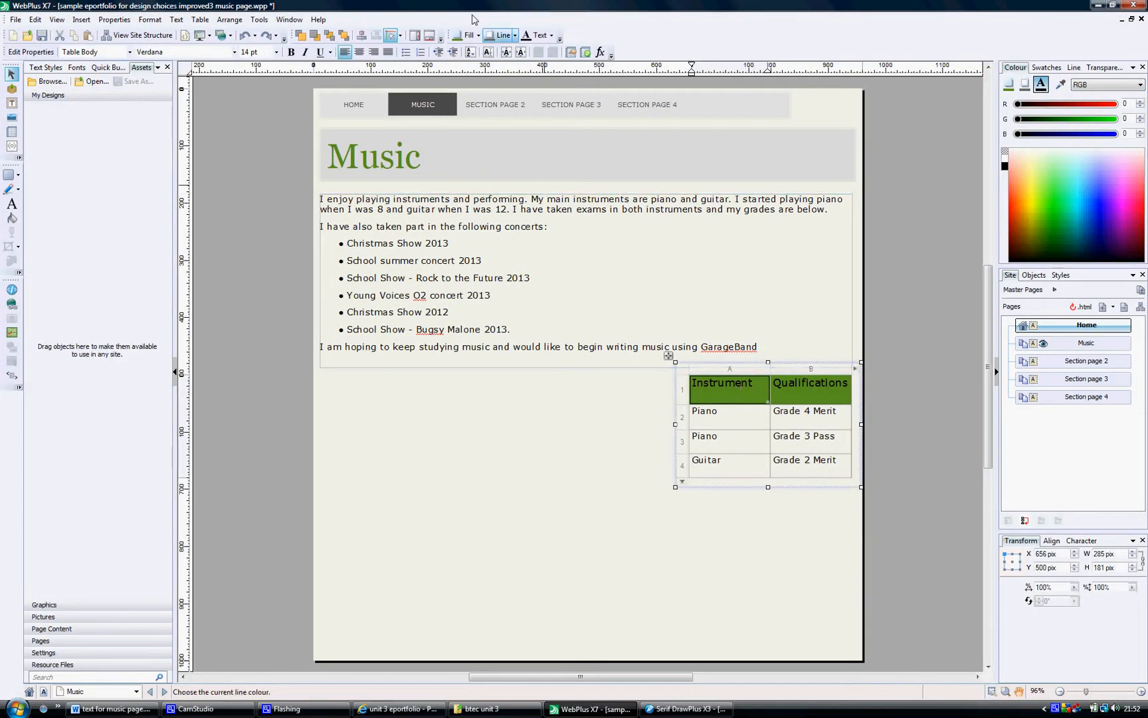
{"action": "left_click", "coordinate": [1010, 85]}
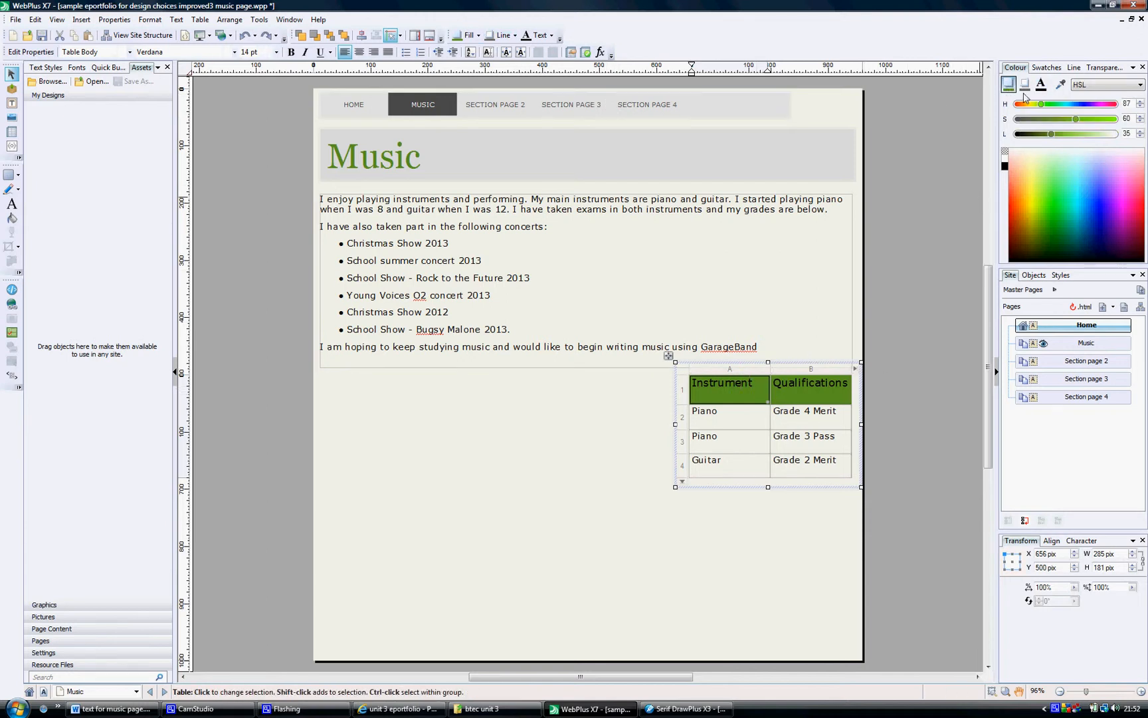
{"action": "left_click", "coordinate": [1103, 87]}
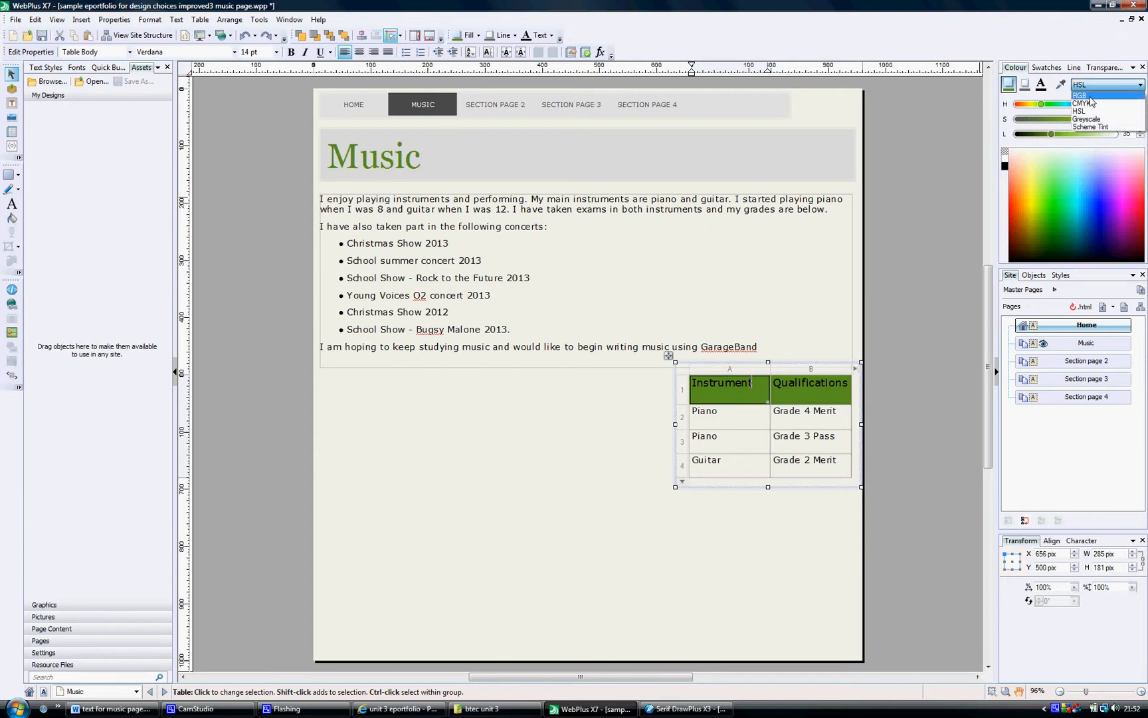
{"action": "left_click", "coordinate": [1090, 96]}
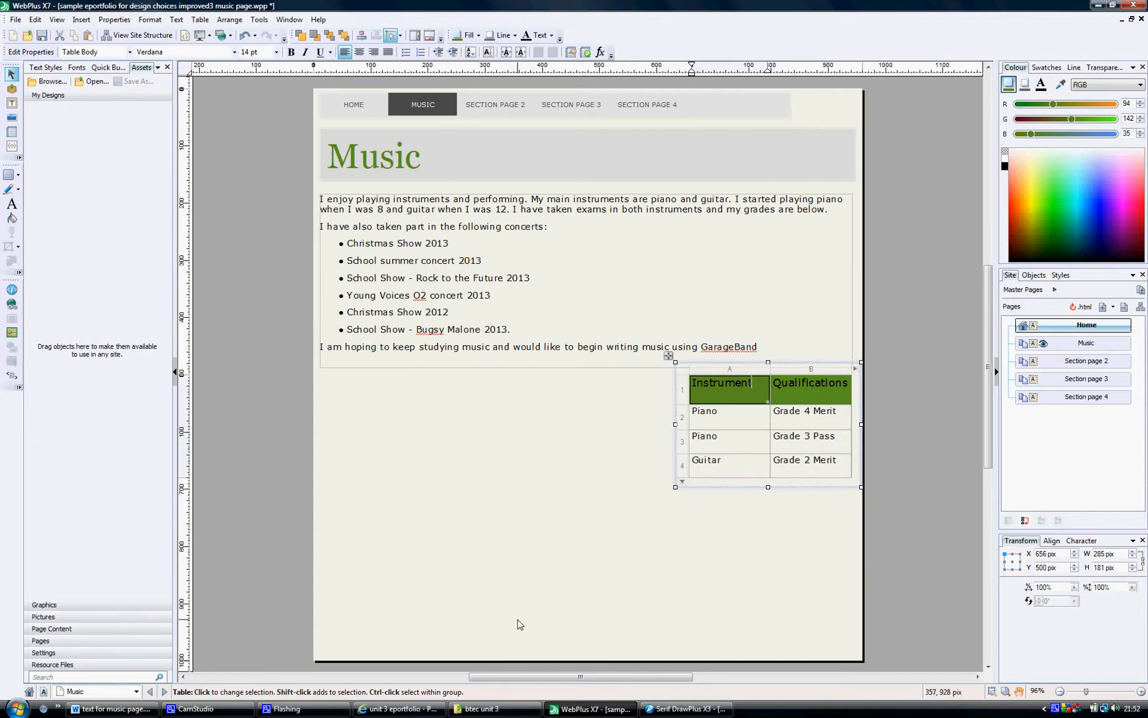
Open the rectangle's fill colour selector and set red to 94 and green to 142
{"action": "left_click", "coordinate": [691, 710]}
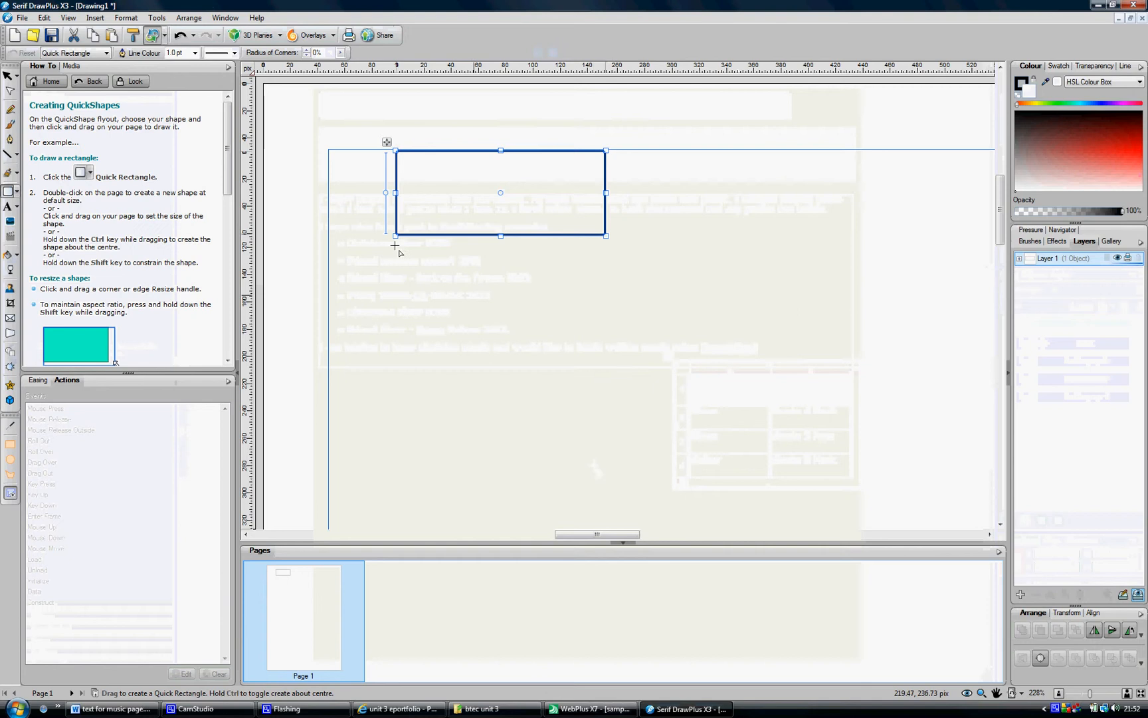
{"action": "double_click", "coordinate": [1025, 92]}
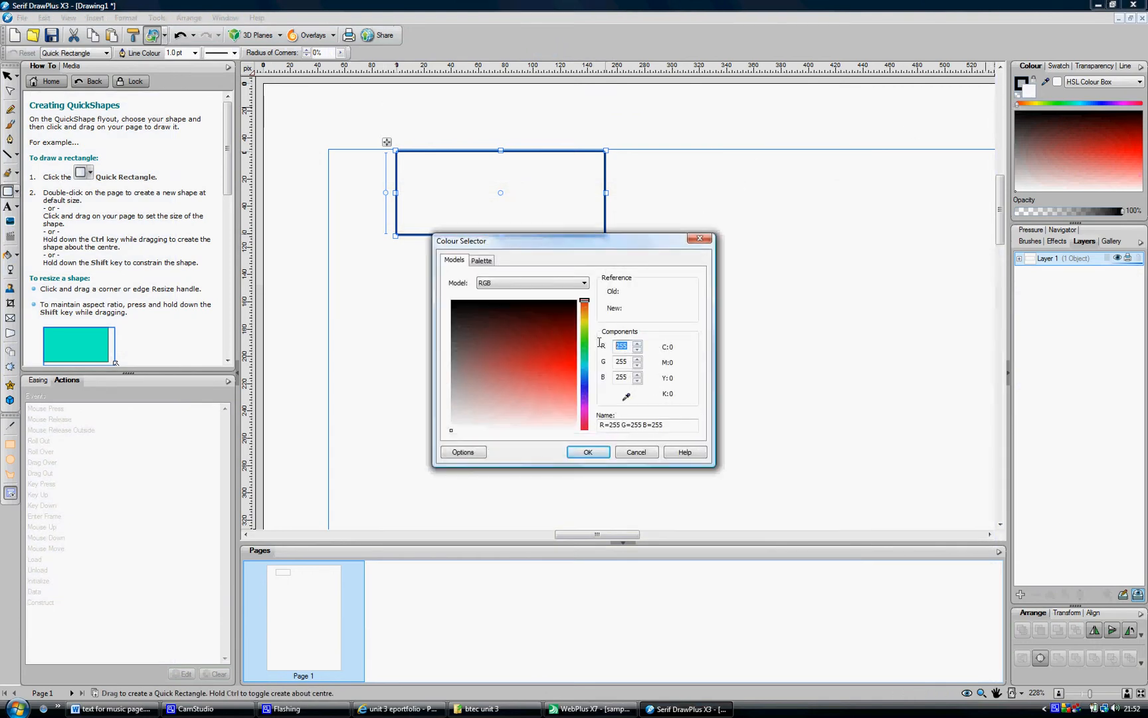
{"action": "type", "text": "92"}
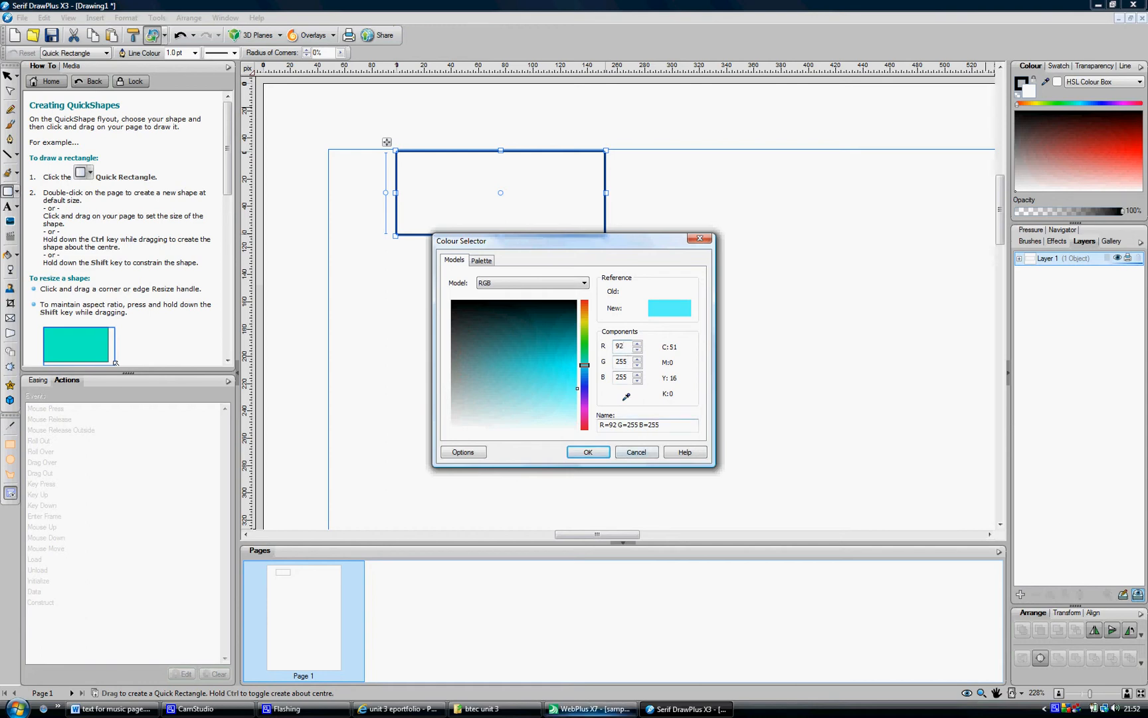
{"action": "left_click", "coordinate": [591, 709]}
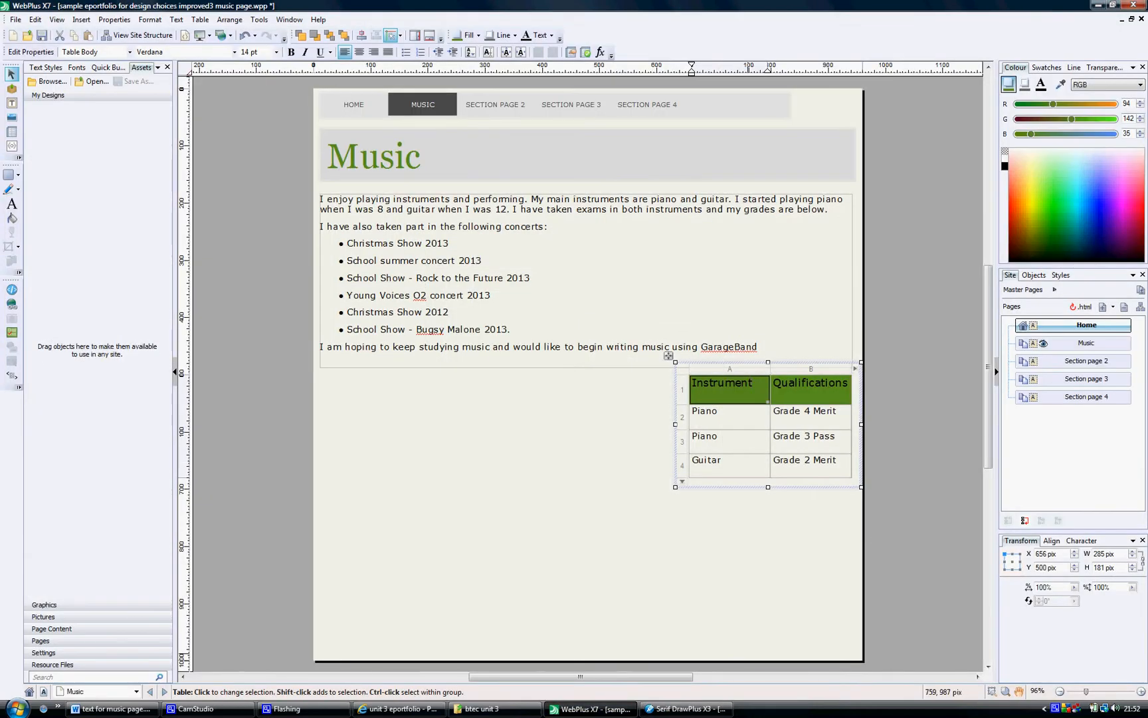
{"action": "left_click", "coordinate": [688, 709]}
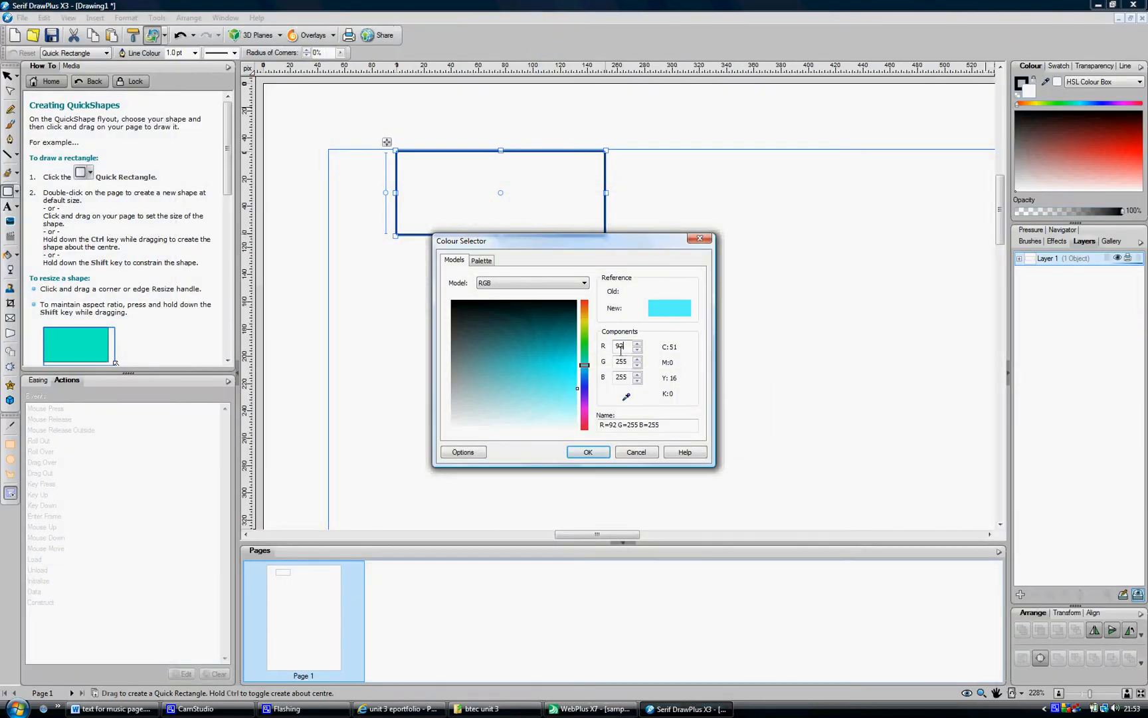
{"action": "key", "text": "BackSpace"}
{"action": "type", "text": "4 G=142"}
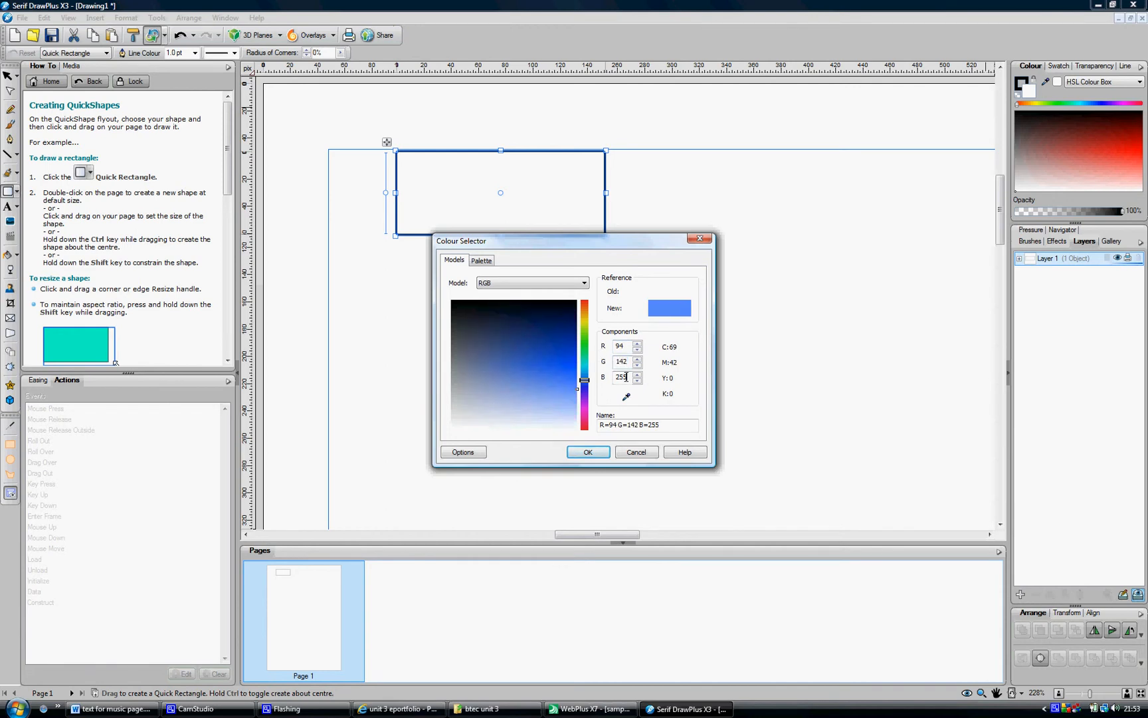
Set blue to 35 and apply the green fill to the rectangle
{"action": "key", "text": "BackSpace"}
{"action": "key", "text": "BackSpace"}
{"action": "key", "text": "BackSpace"}
{"action": "type", "text": "35"}
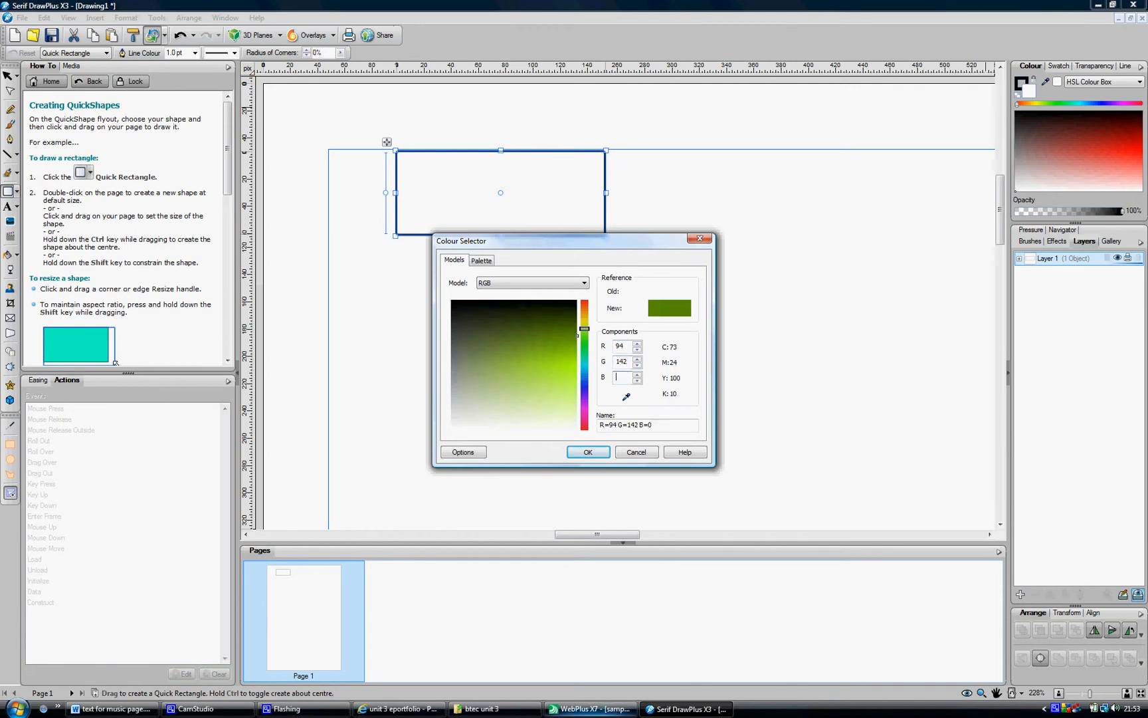
{"action": "left_click", "coordinate": [592, 708]}
{"action": "left_click", "coordinate": [688, 709]}
{"action": "key", "text": "BackSpace"}
{"action": "type", "text": "35"}
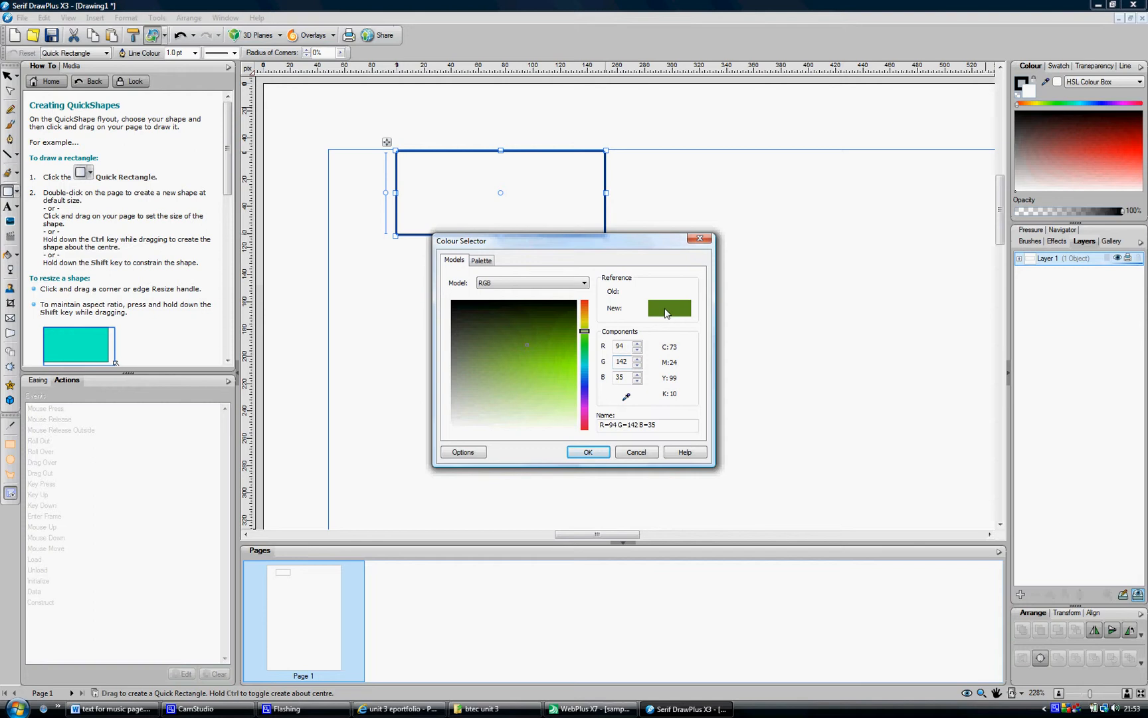
{"action": "left_click", "coordinate": [585, 450]}
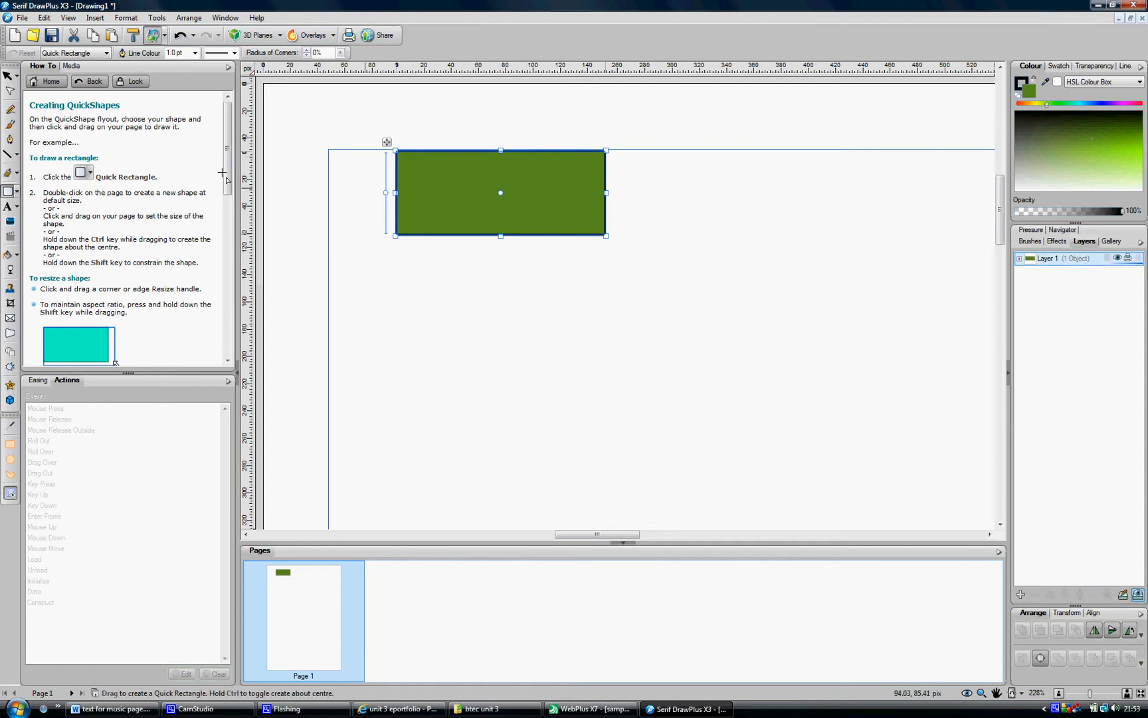
Add artistic text reading "Next Section" inside the green rectangle
{"action": "left_click", "coordinate": [6, 207]}
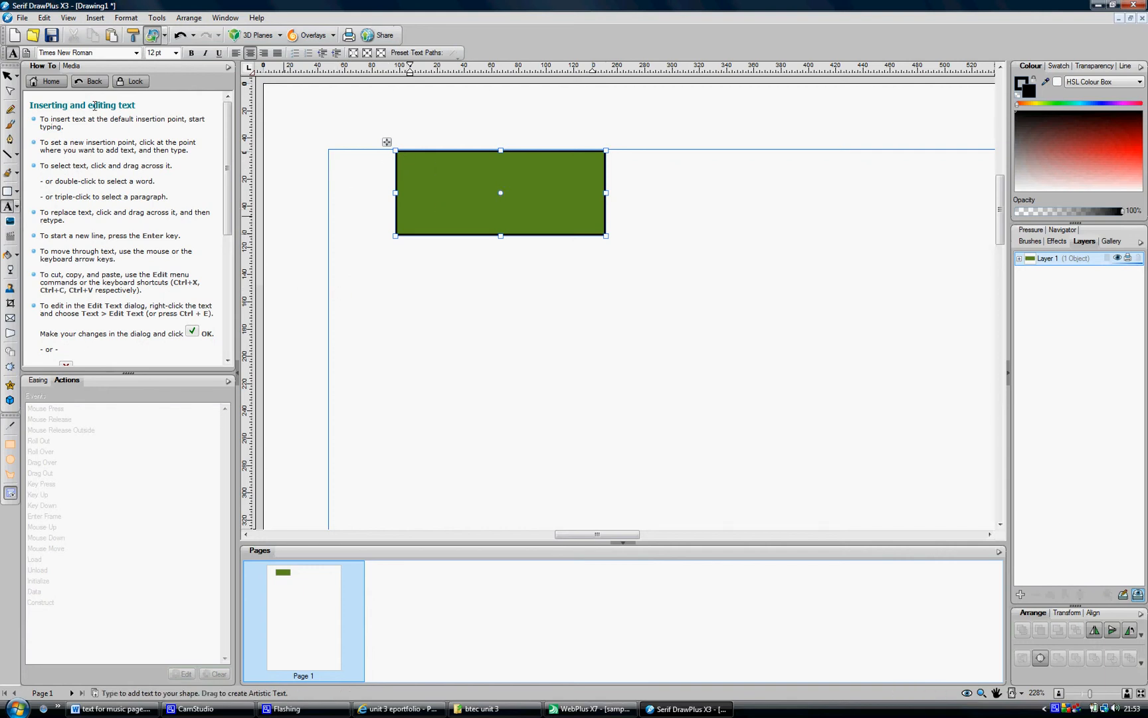
{"action": "left_click", "coordinate": [8, 77]}
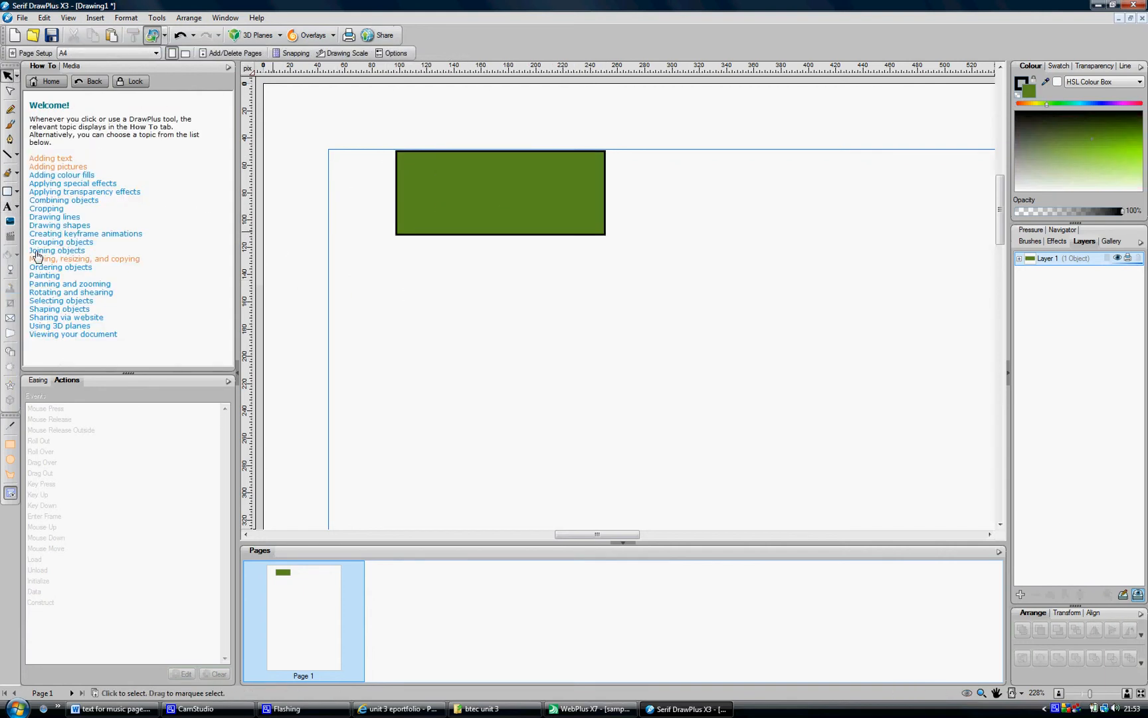
{"action": "left_click", "coordinate": [8, 210]}
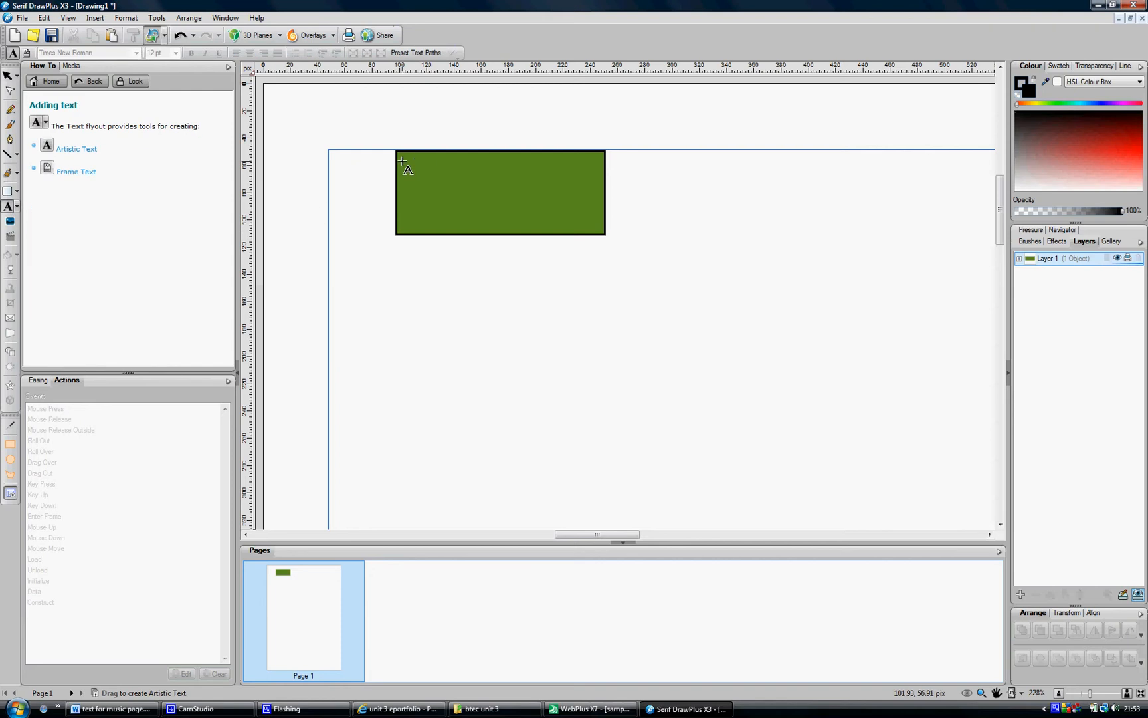
{"action": "left_click", "coordinate": [434, 195]}
{"action": "type", "text": "NE"}
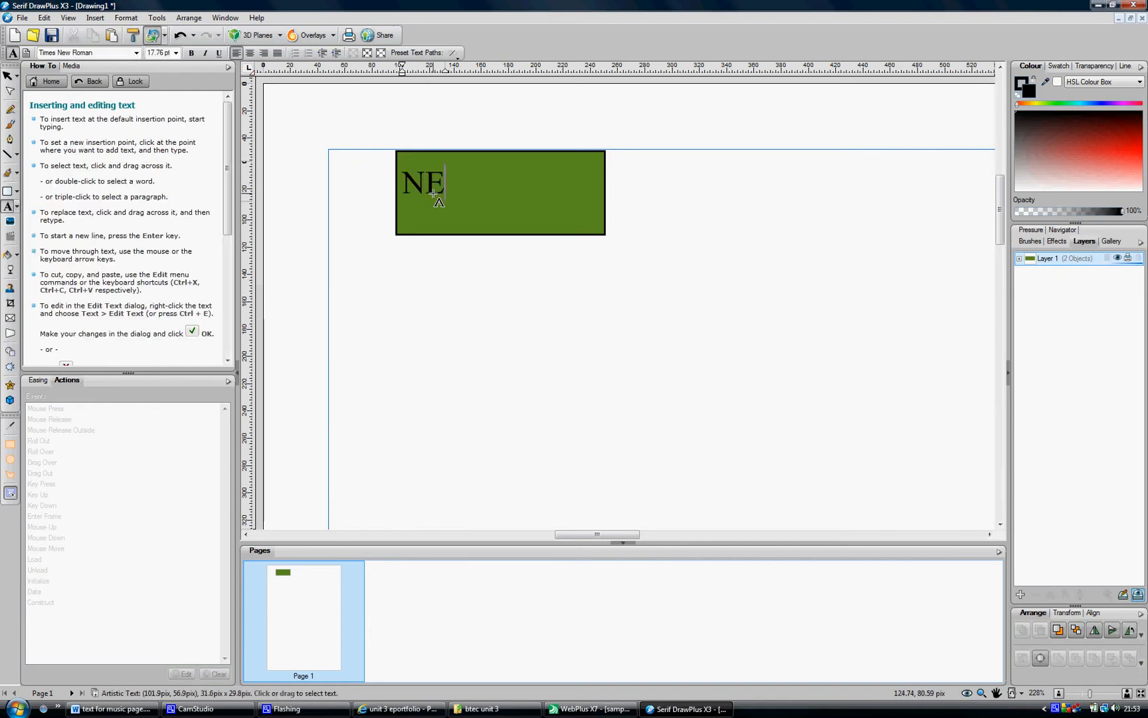
{"action": "type", "text": "xt"}
{"action": "key", "text": "BackSpace"}
{"action": "type", "text": "ext Secx"}
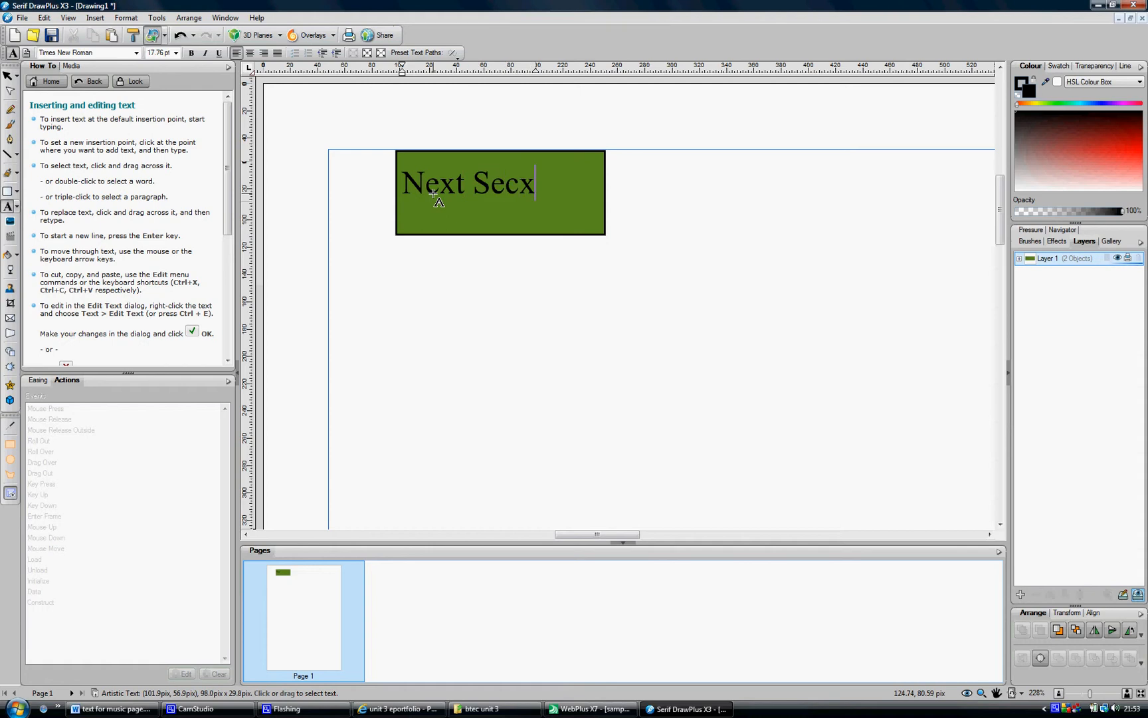
{"action": "key", "text": "ctrl+z"}
{"action": "type", "text": "tion"}
{"action": "key", "text": "Escape"}
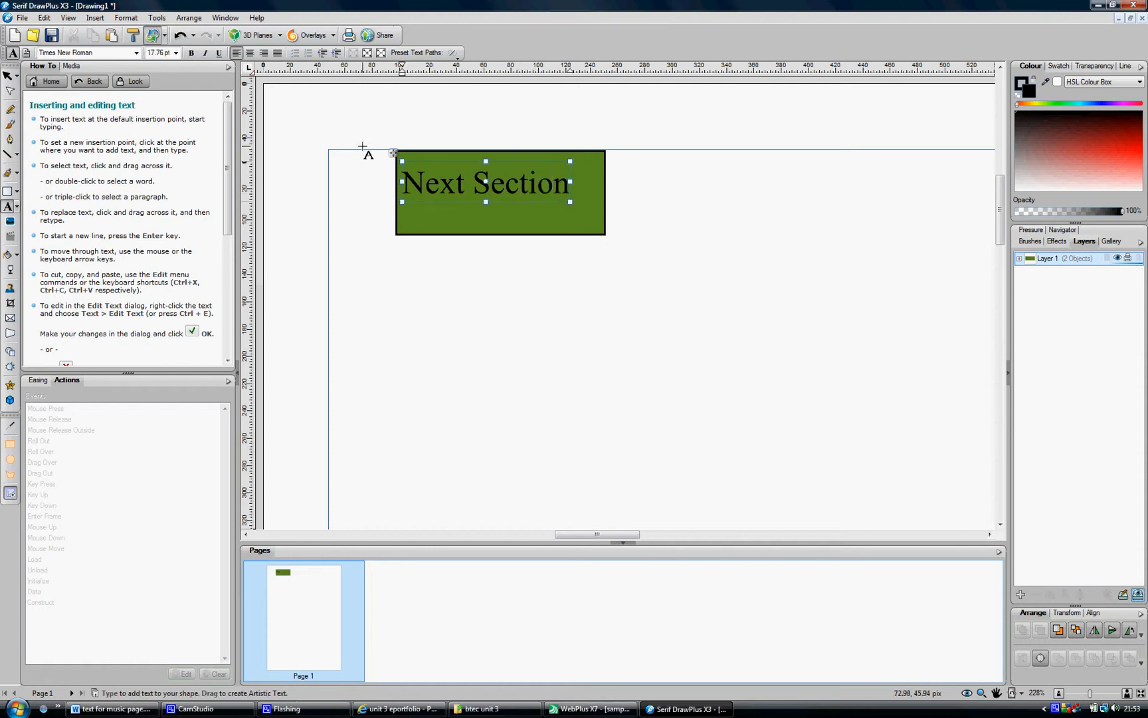
Nudge the text up slightly and shorten the rectangle's height to fit around the text
{"action": "left_click", "coordinate": [8, 77]}
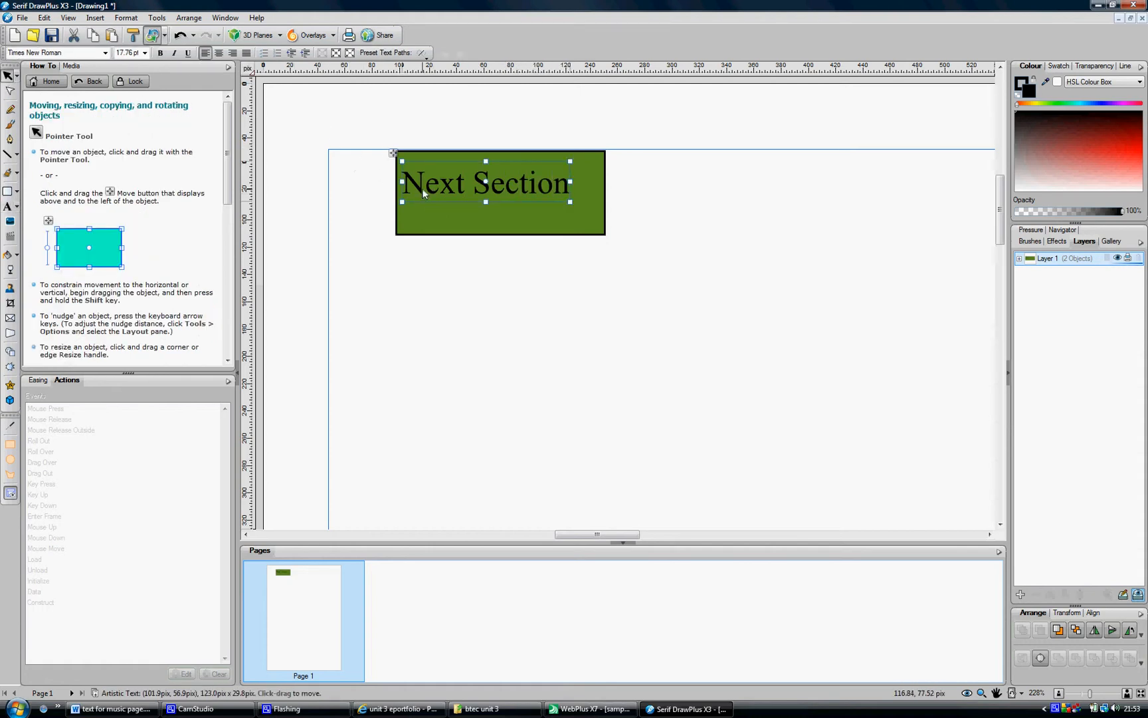
{"action": "left_click_drag", "start_coordinate": [421, 189], "coordinate": [428, 182]}
{"action": "left_click", "coordinate": [445, 218]}
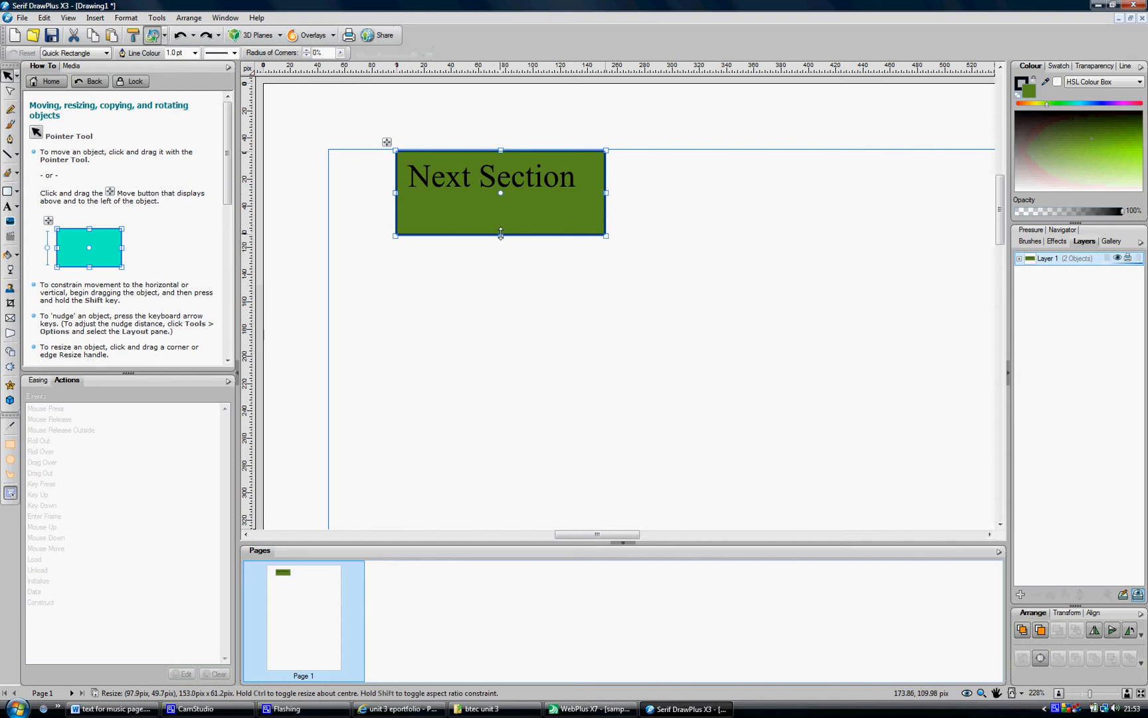
{"action": "left_click_drag", "start_coordinate": [501, 234], "coordinate": [500, 207]}
Select the "Next Section" text, then check the font used by the Music heading in WebPlus
{"action": "left_click", "coordinate": [515, 180]}
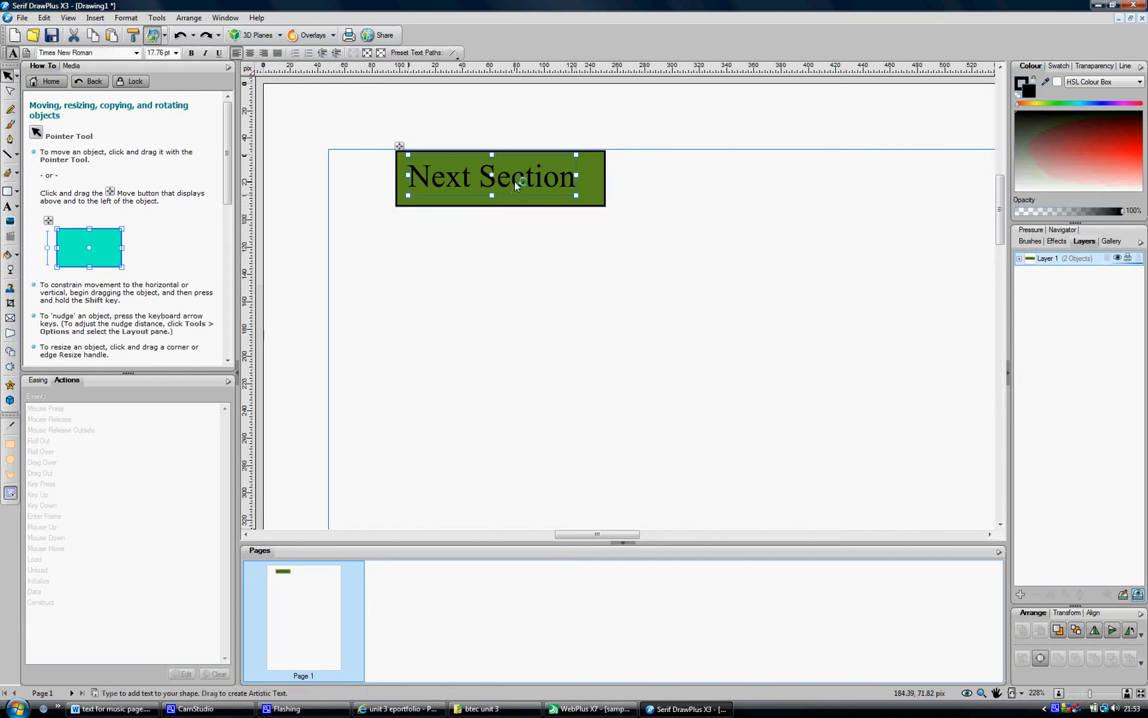
{"action": "left_click", "coordinate": [515, 180]}
{"action": "left_click_drag", "start_coordinate": [408, 177], "coordinate": [578, 163]}
{"action": "left_click", "coordinate": [585, 709]}
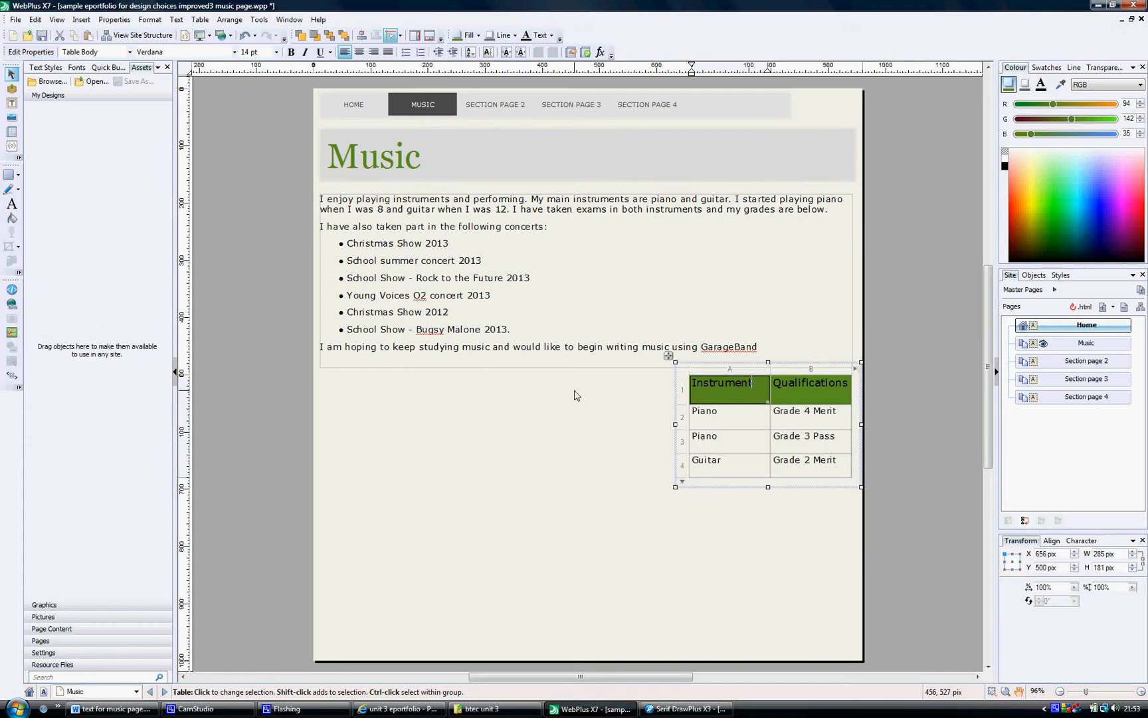
{"action": "left_click", "coordinate": [376, 156]}
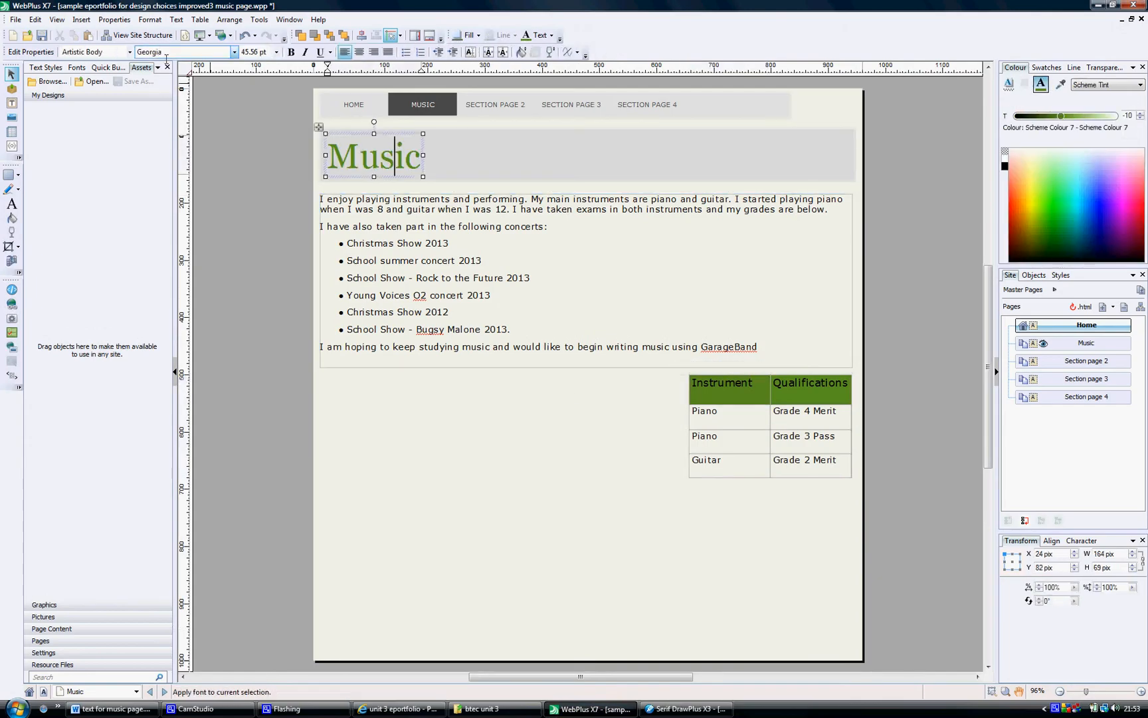
Return to DrawPlus and set the selected "Next Section" text's font to Georgia
{"action": "left_click", "coordinate": [684, 709]}
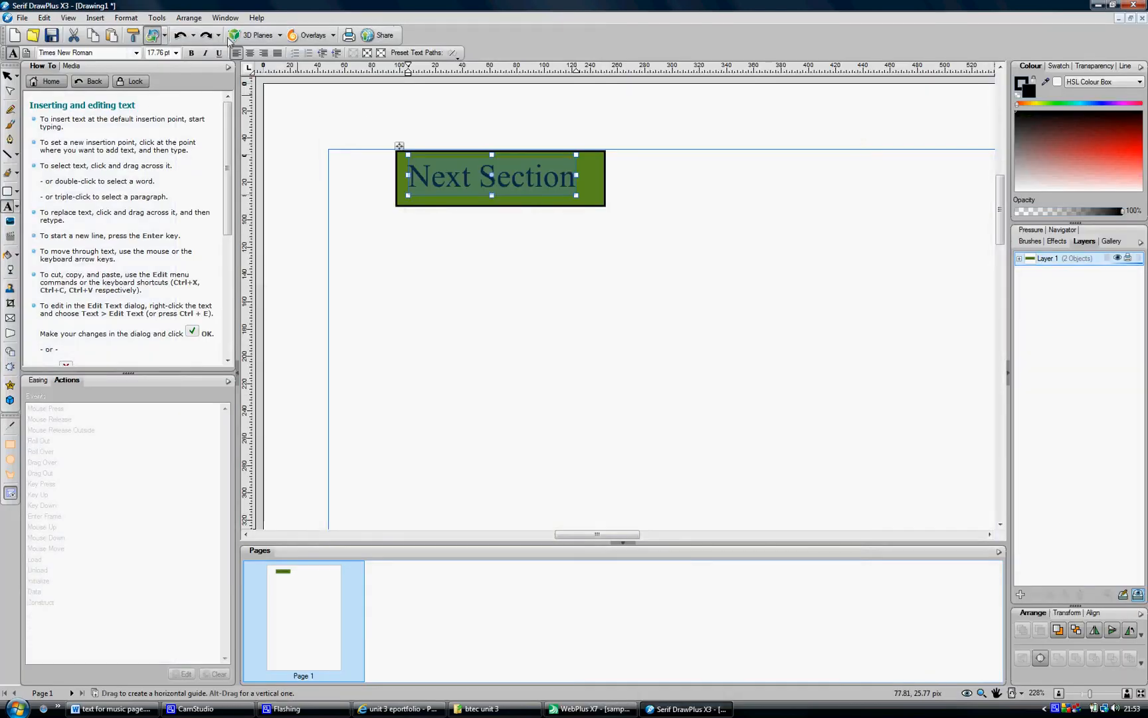
{"action": "left_click", "coordinate": [137, 52]}
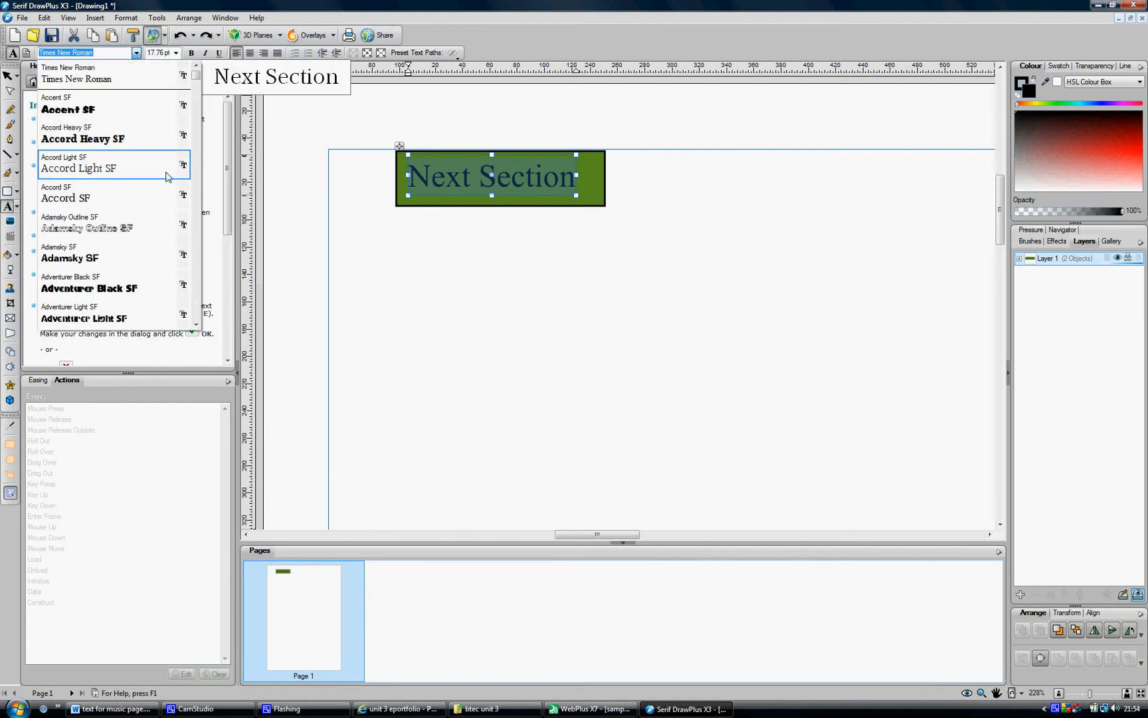
{"action": "left_click_drag", "start_coordinate": [195, 77], "coordinate": [196, 175]}
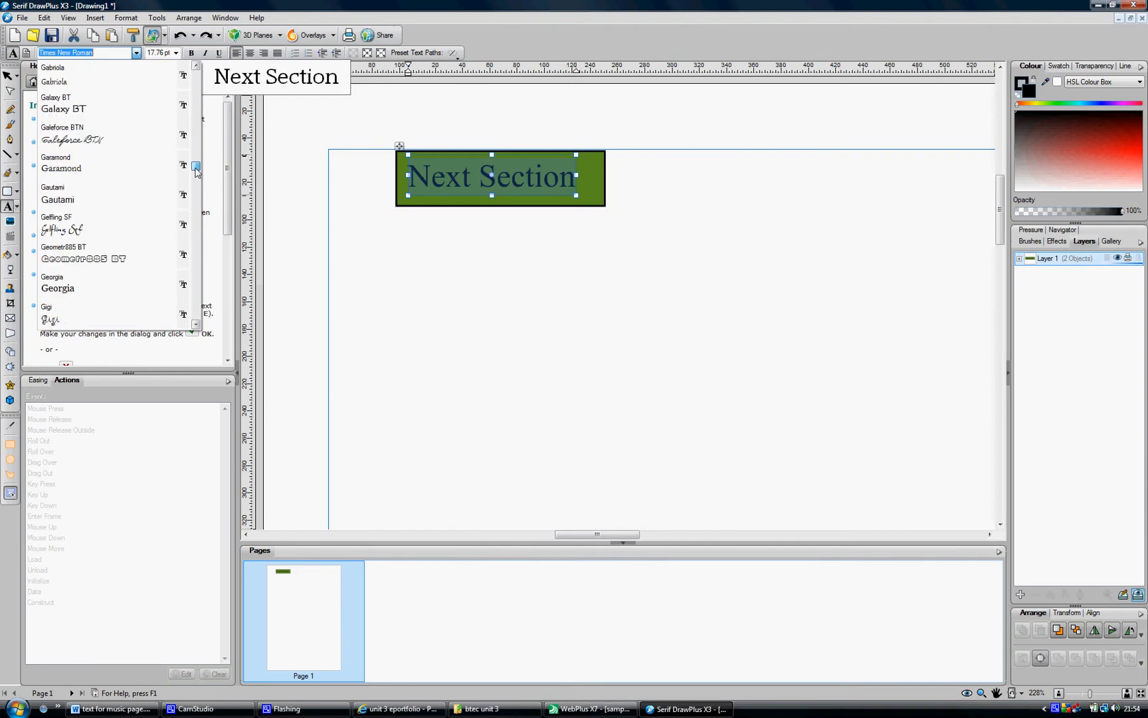
{"action": "left_click", "coordinate": [101, 280]}
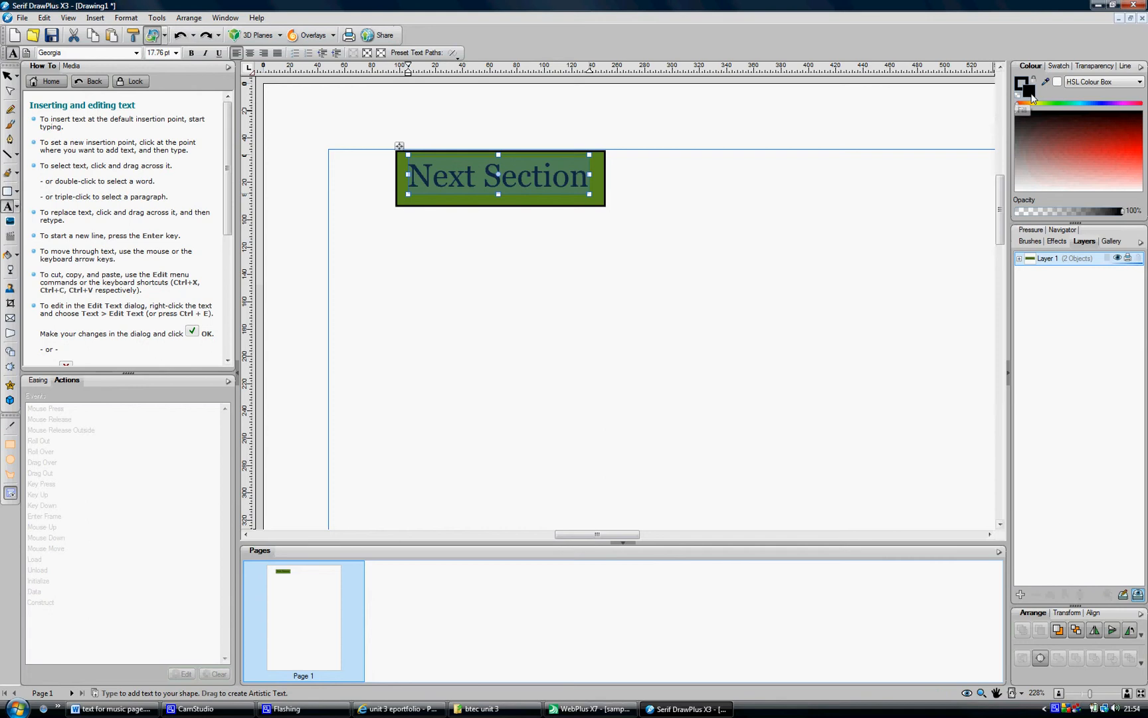
Colour the "Next Section" text white
{"action": "left_click", "coordinate": [1017, 189]}
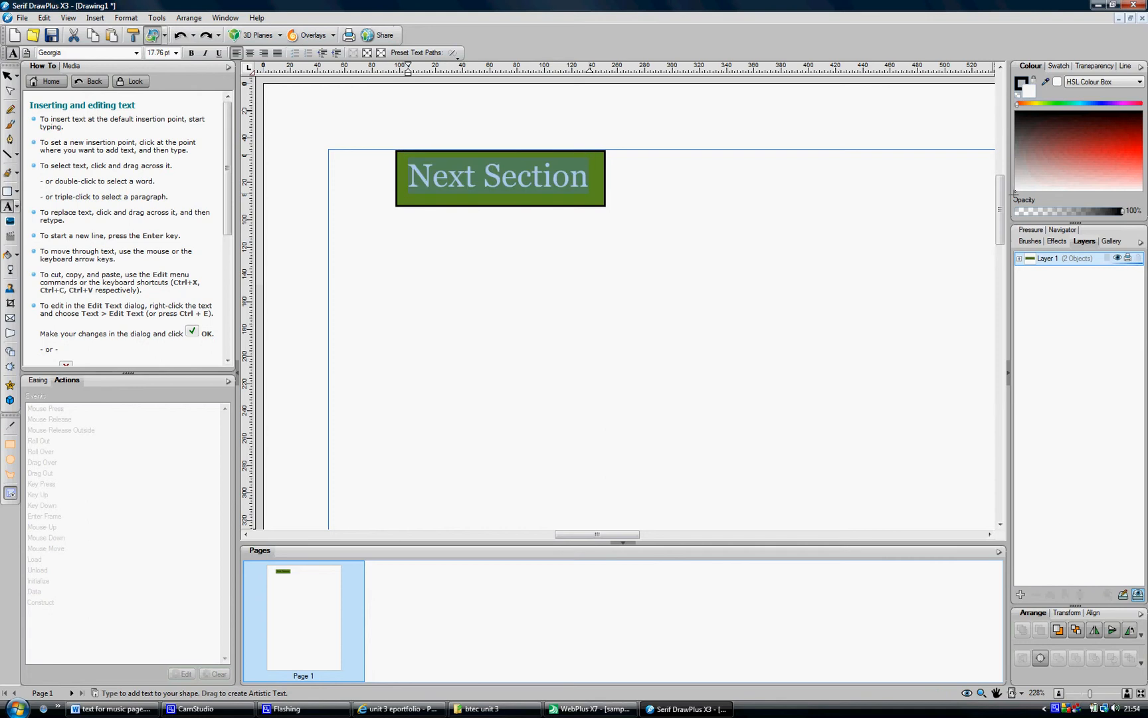
{"action": "left_click", "coordinate": [8, 75]}
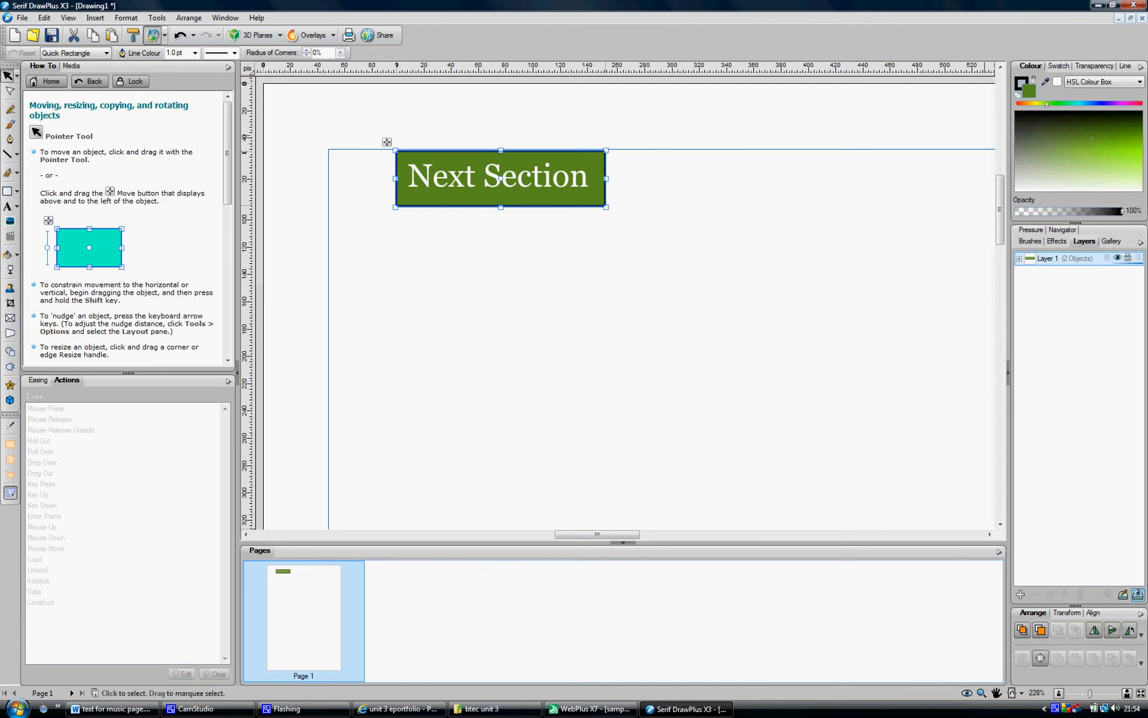
{"action": "left_click", "coordinate": [1026, 190]}
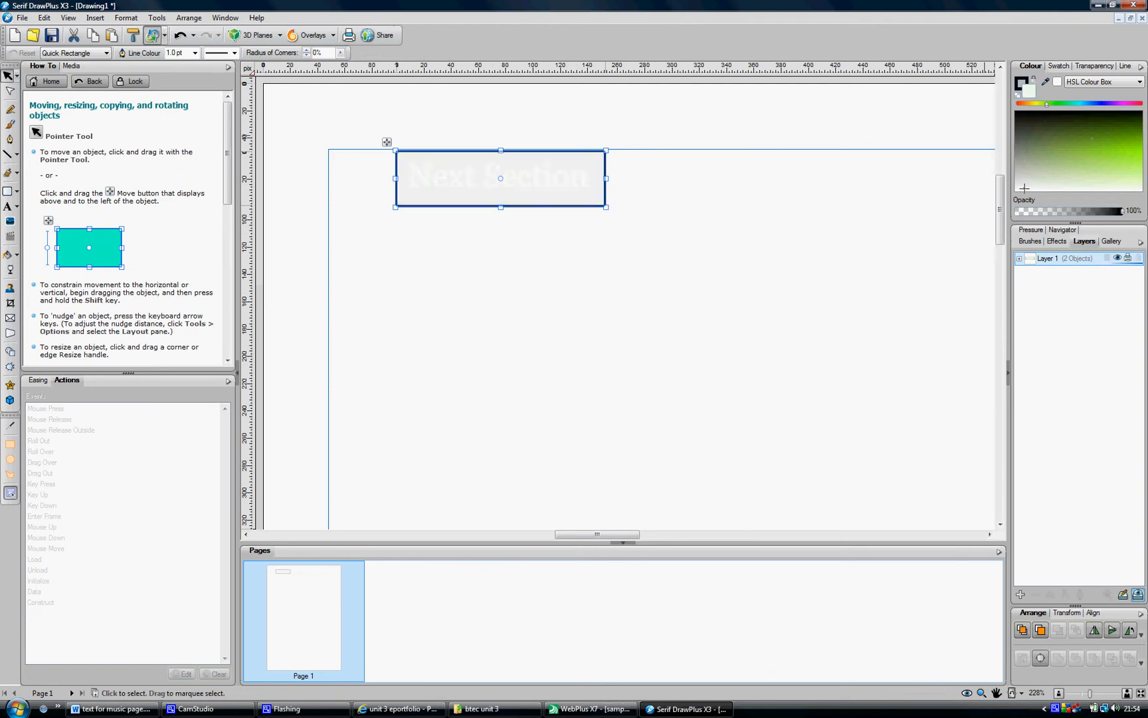
{"action": "key", "text": "ctrl+z"}
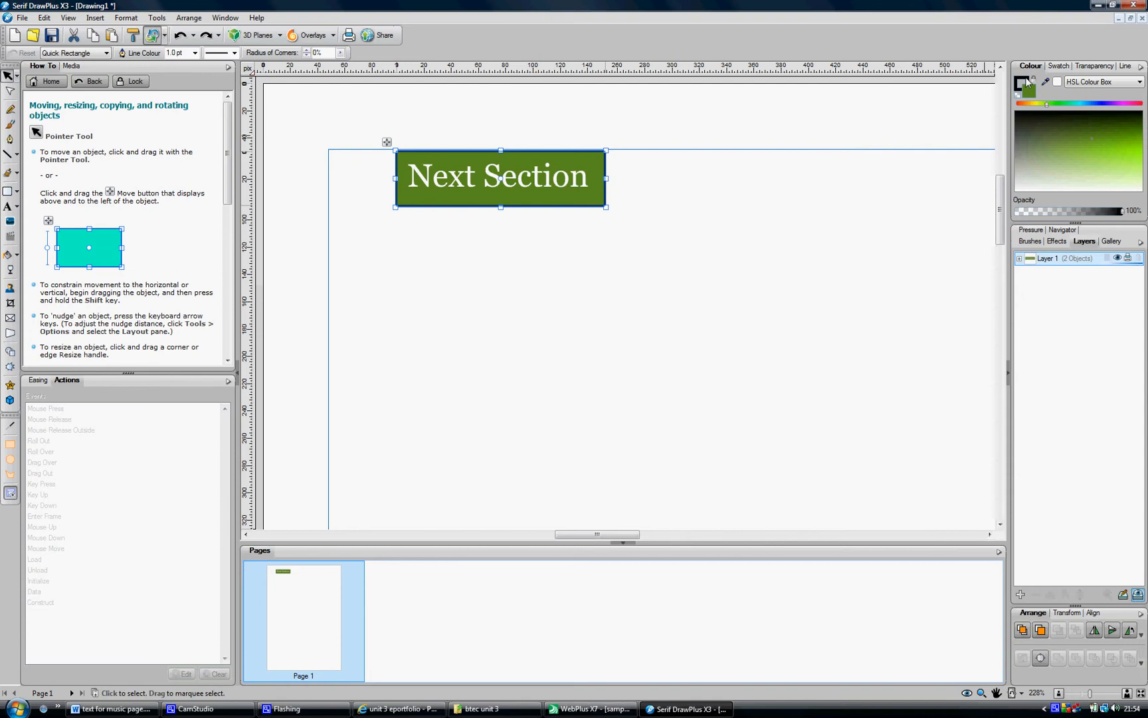
{"action": "left_click", "coordinate": [1021, 84]}
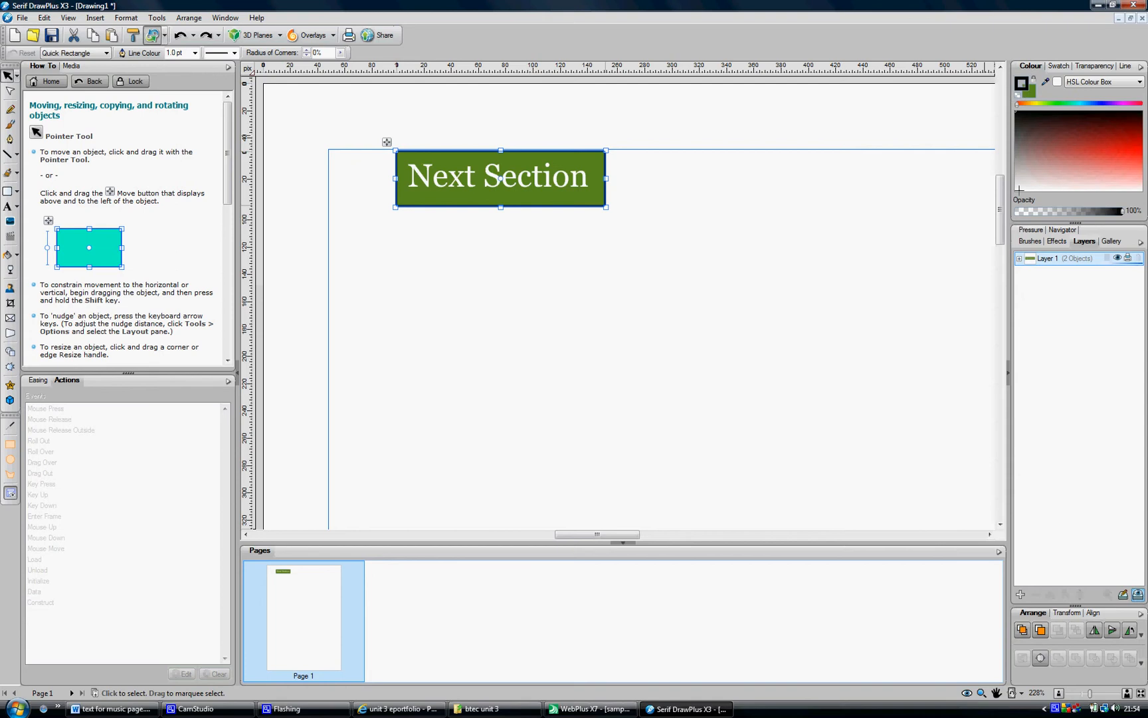
{"action": "left_click", "coordinate": [857, 241]}
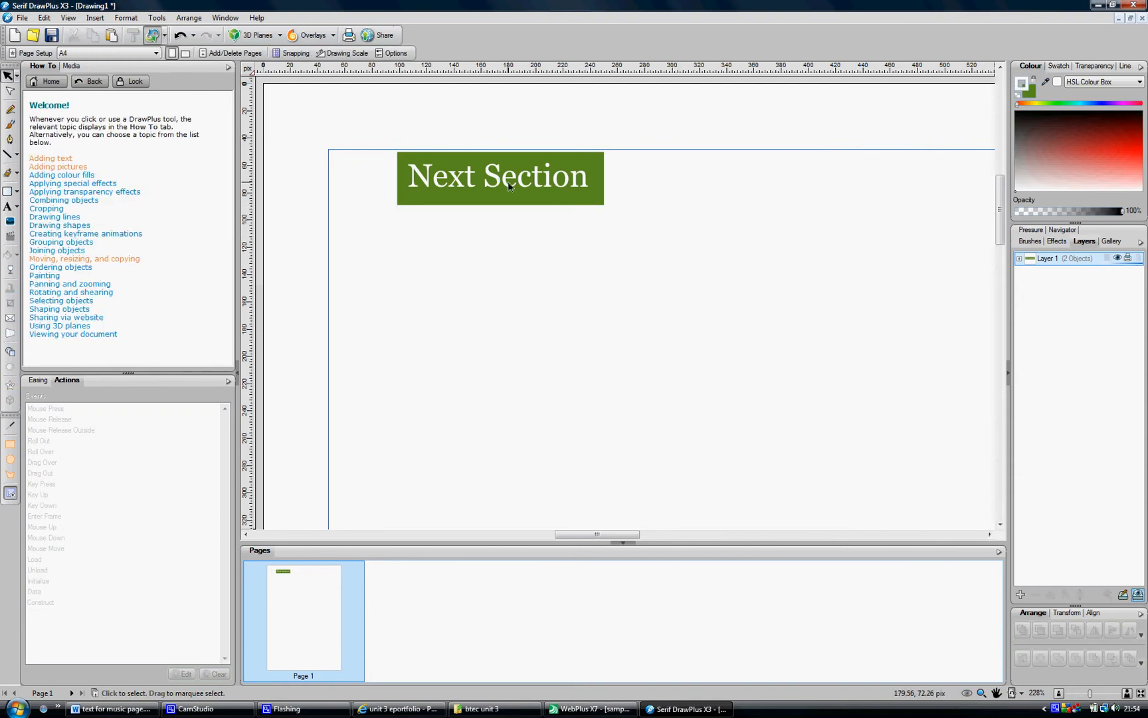
Copy the whole button and paste a duplicate, placing it below the original
{"action": "left_click_drag", "start_coordinate": [365, 124], "coordinate": [717, 280]}
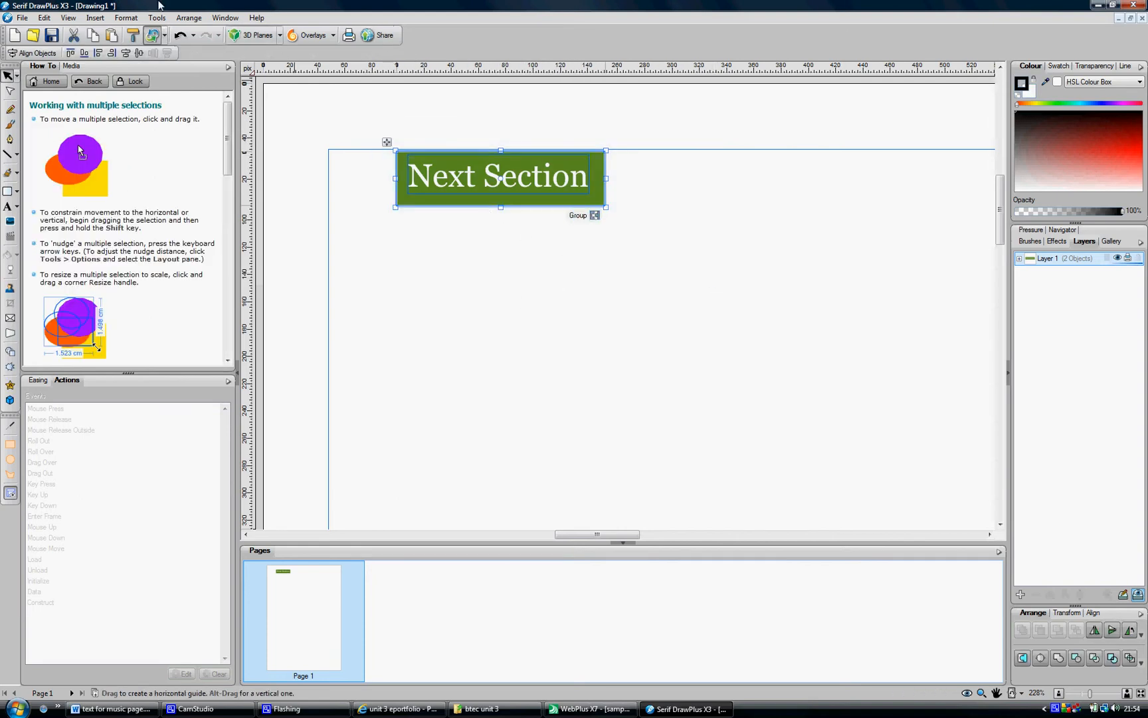
{"action": "left_click", "coordinate": [43, 19]}
{"action": "left_click", "coordinate": [30, 73]}
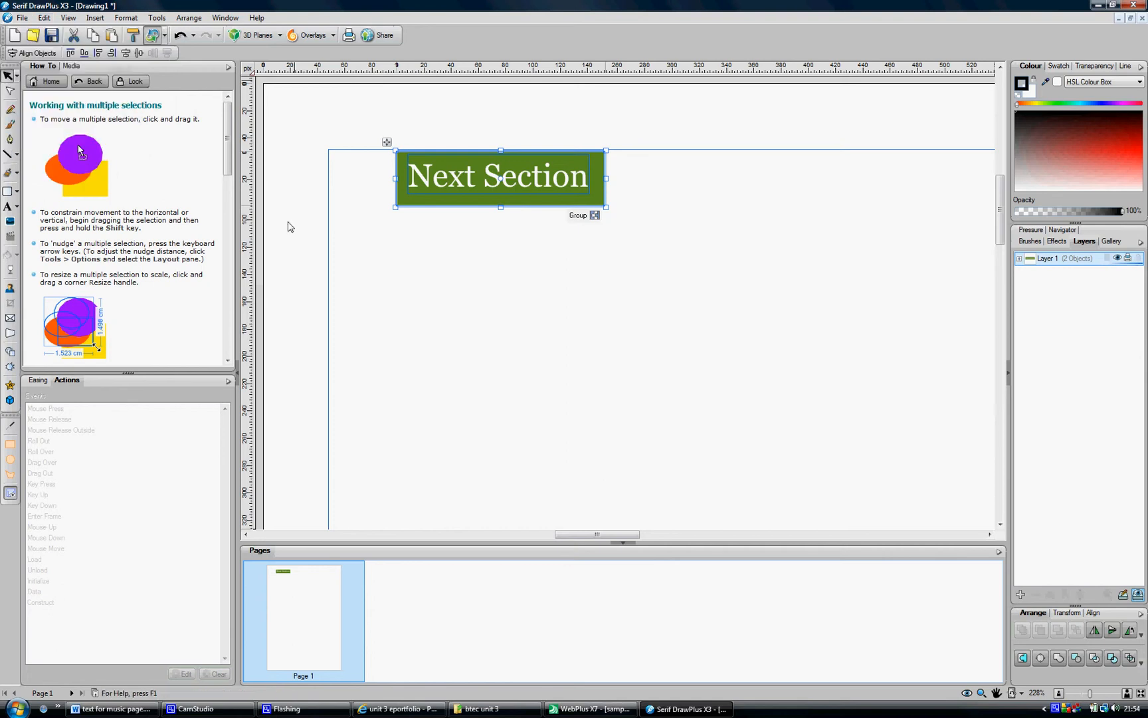
{"action": "left_click", "coordinate": [402, 275]}
{"action": "key", "text": "ctrl+v"}
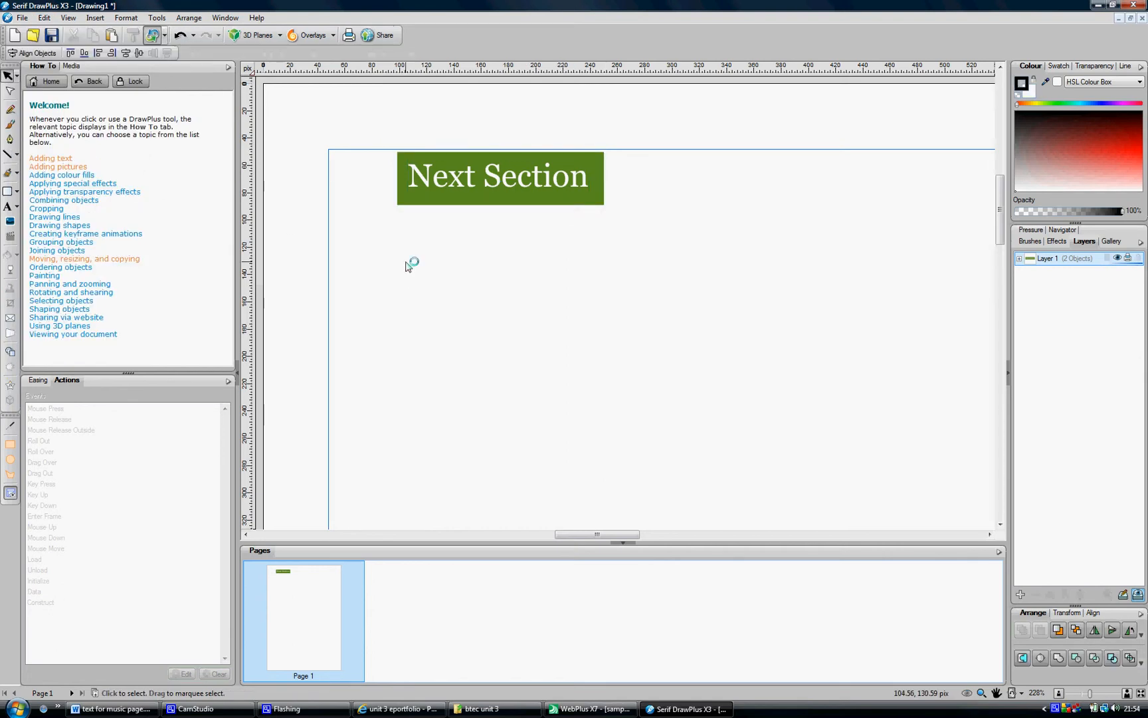
{"action": "left_click_drag", "start_coordinate": [451, 201], "coordinate": [448, 300]}
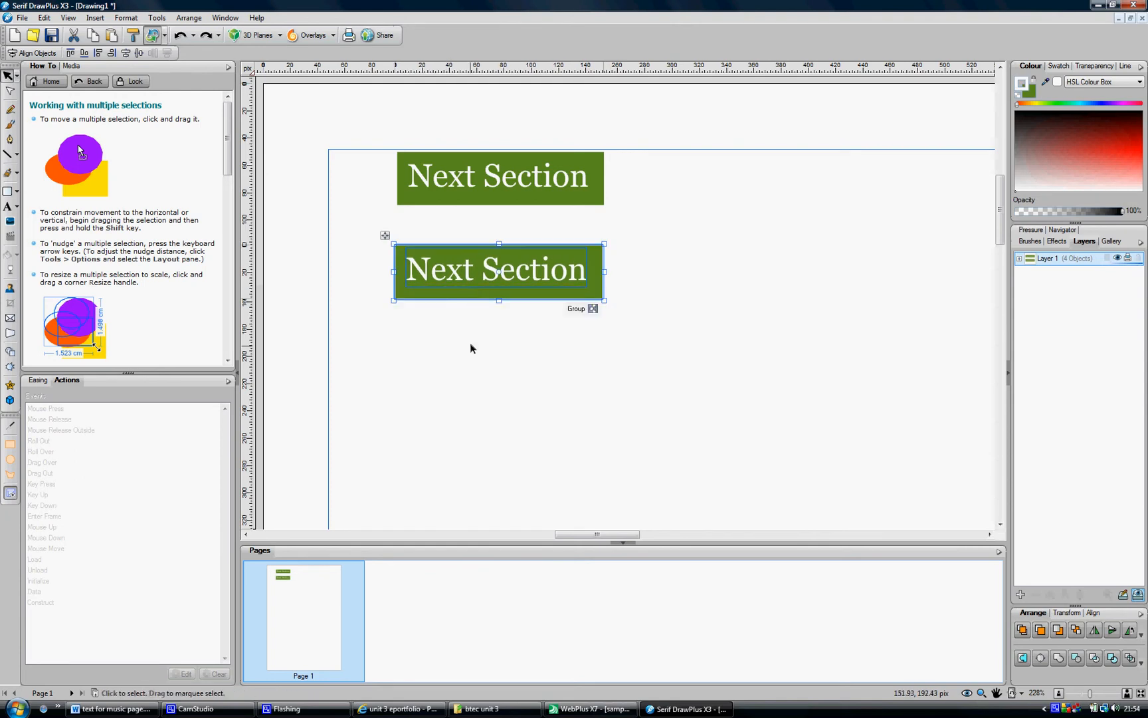
Colour the duplicate's text with the button's green, picked from the original rectangle with the Colour Selector
{"action": "left_click", "coordinate": [469, 346]}
{"action": "left_click", "coordinate": [452, 275]}
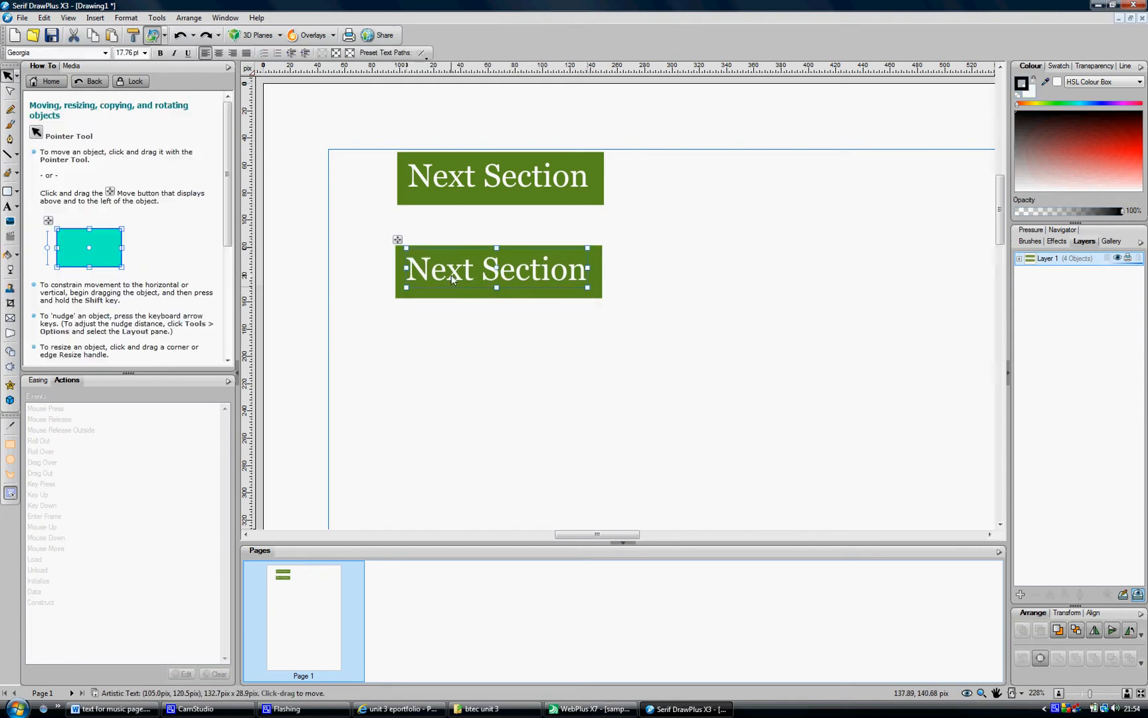
{"action": "left_click", "coordinate": [452, 274]}
{"action": "left_click_drag", "start_coordinate": [412, 268], "coordinate": [589, 270]}
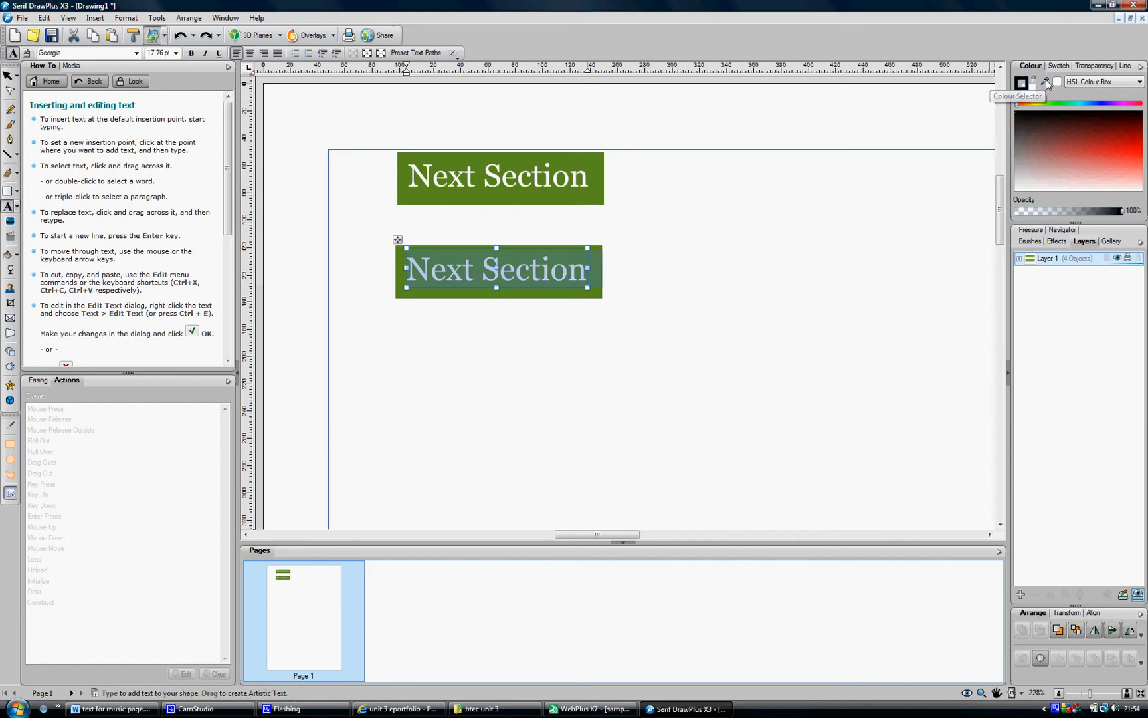
{"action": "left_click_drag", "start_coordinate": [1046, 79], "coordinate": [602, 186]}
{"action": "left_click", "coordinate": [1034, 88]}
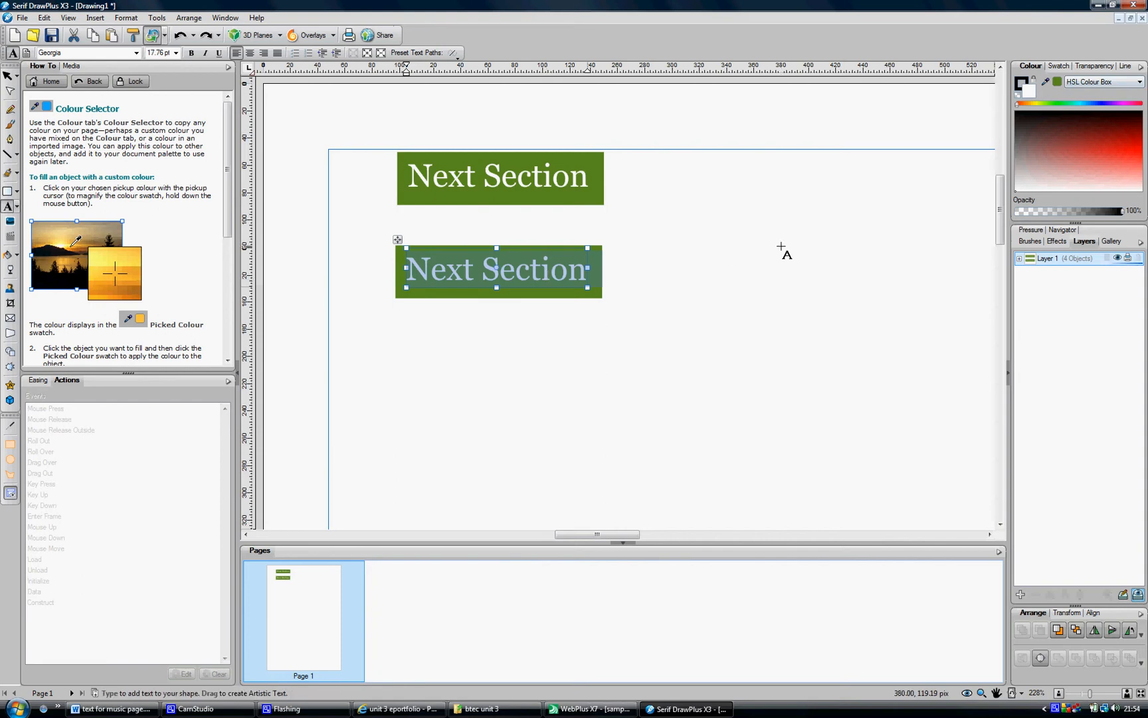
{"action": "left_click", "coordinate": [1058, 83]}
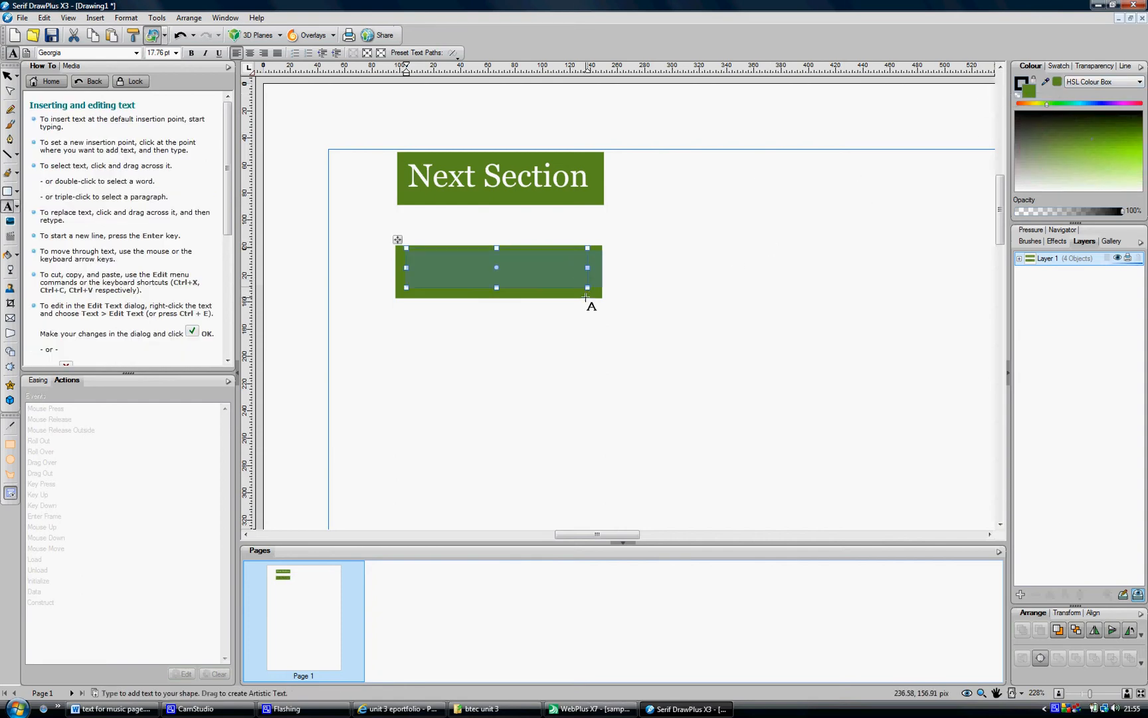
{"action": "left_click", "coordinate": [8, 76]}
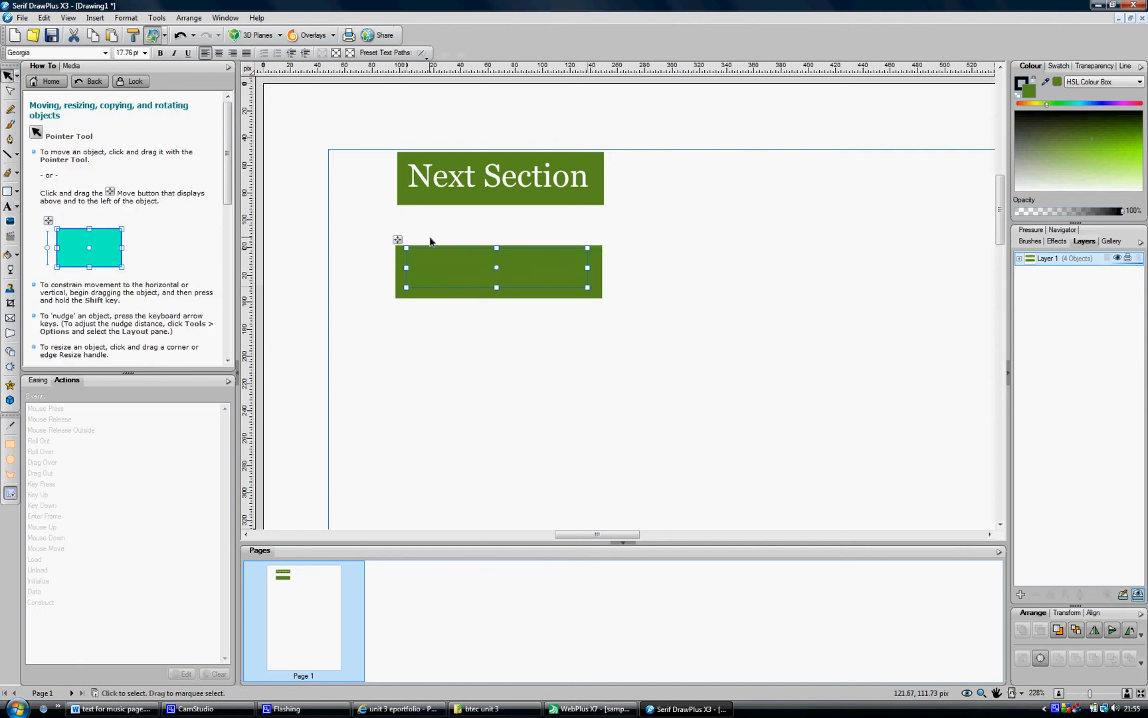
Fill the duplicate's rectangle with white so the green text shows on a white background
{"action": "left_click", "coordinate": [541, 297]}
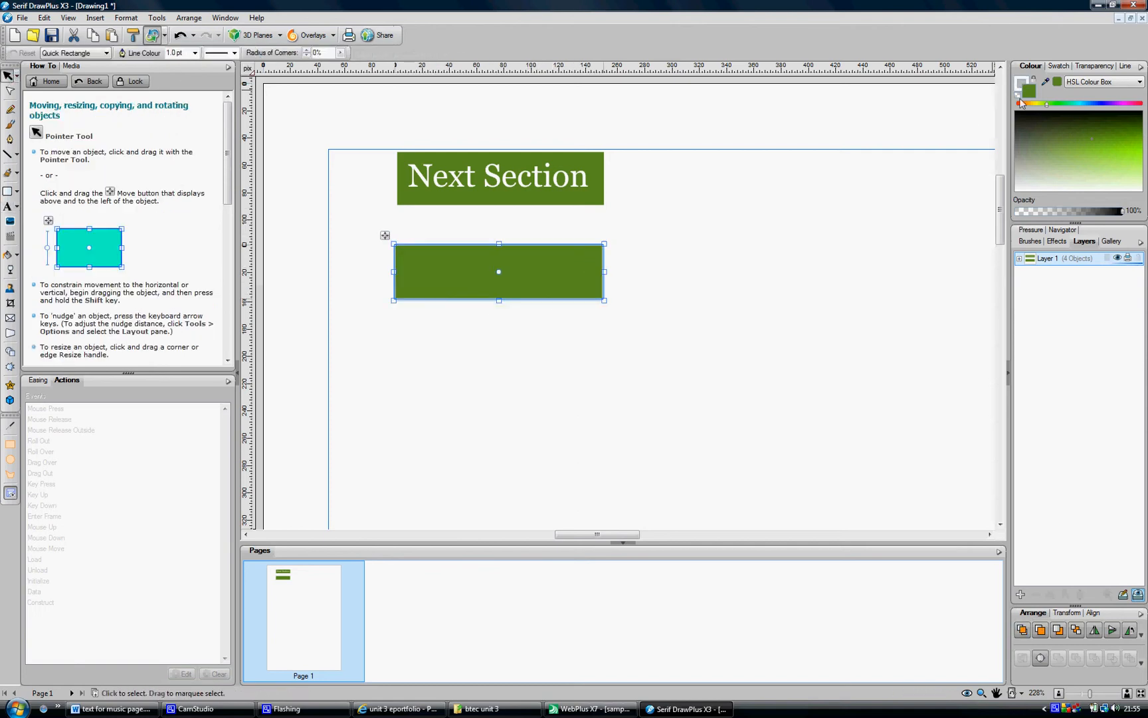
{"action": "left_click_drag", "start_coordinate": [1024, 185], "coordinate": [1016, 191]}
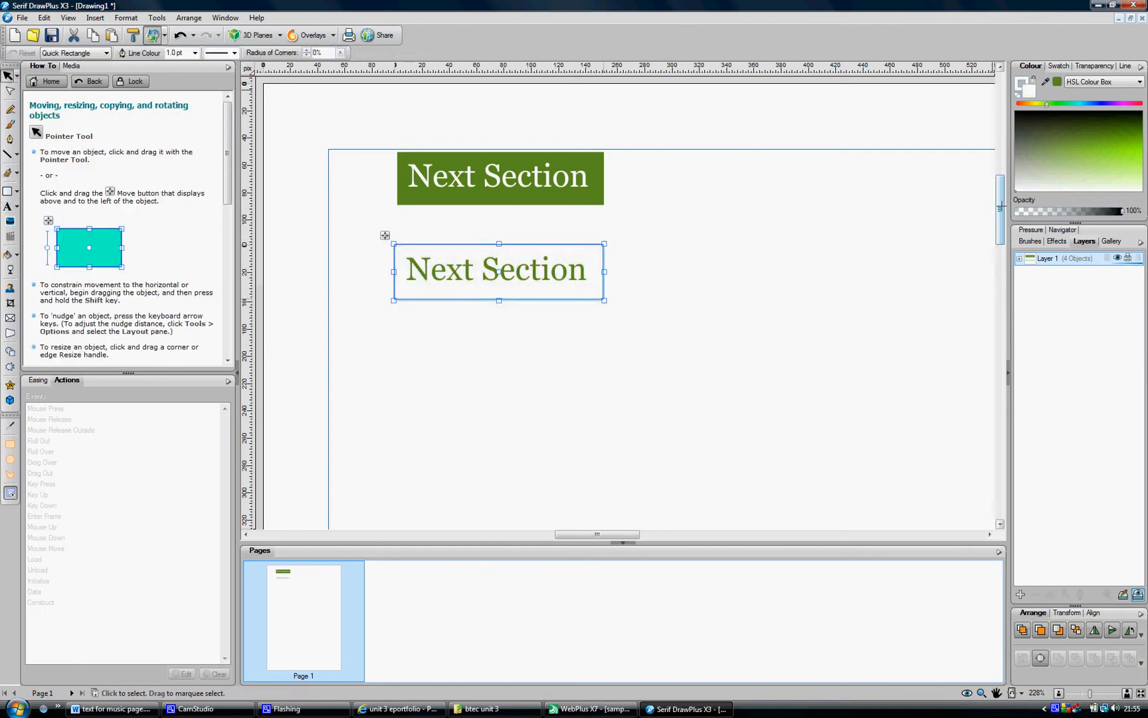
{"action": "left_click", "coordinate": [929, 274]}
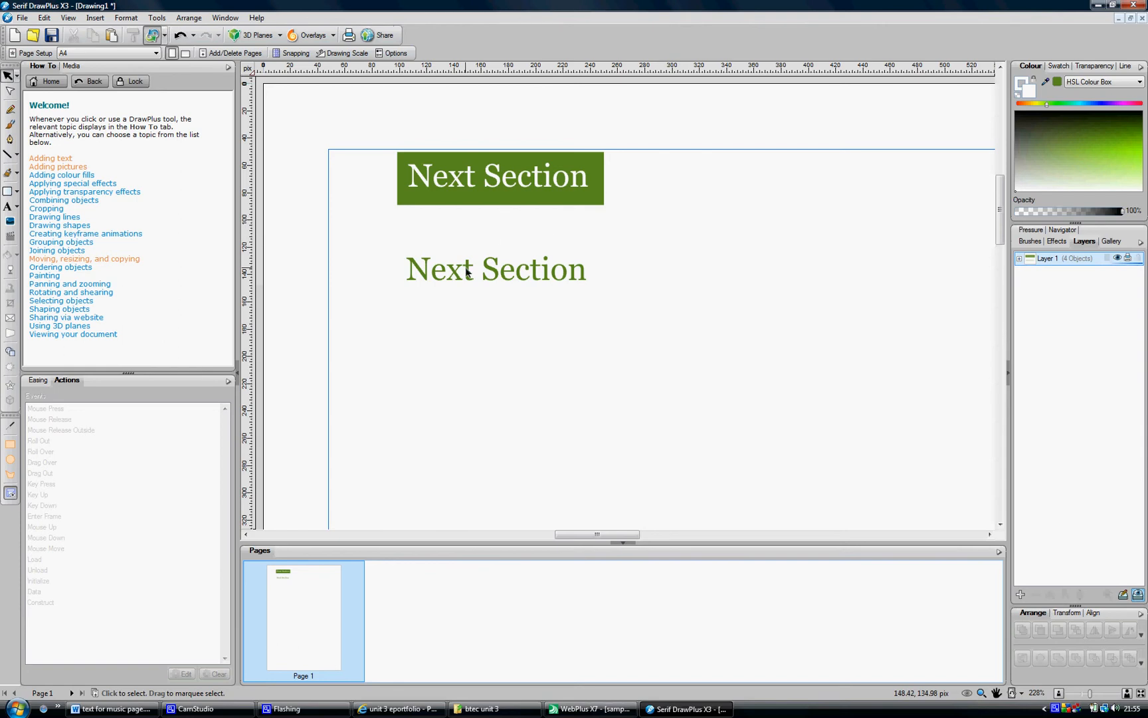
{"action": "left_click", "coordinate": [528, 259]}
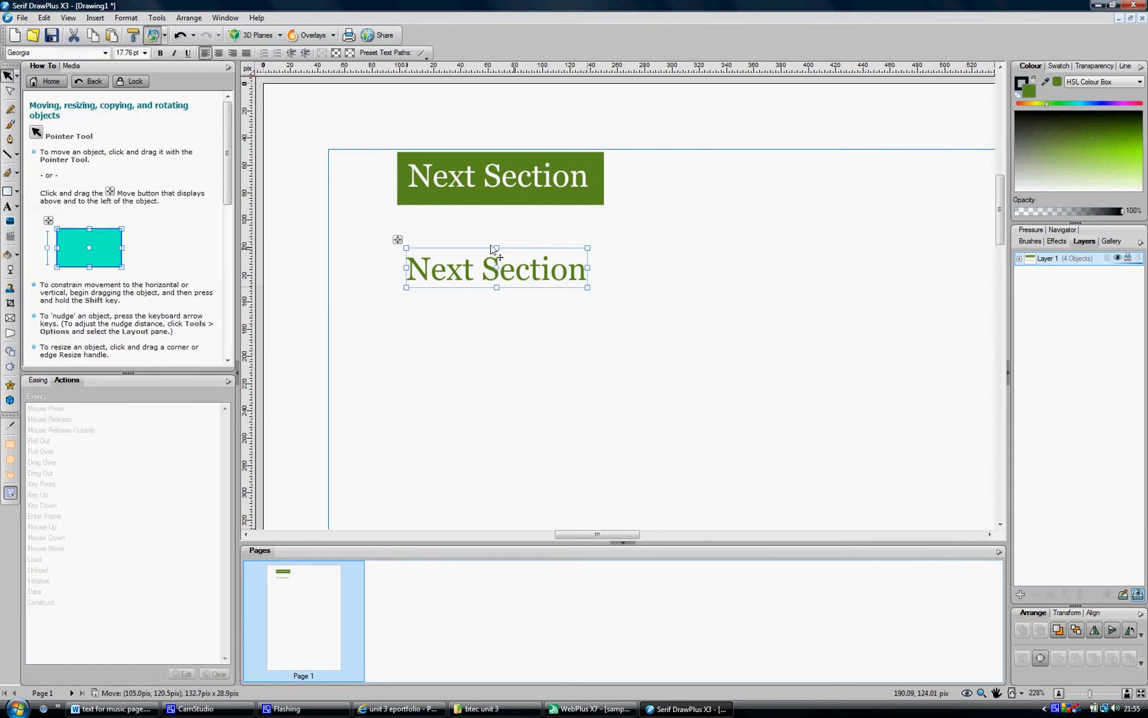
{"action": "left_click", "coordinate": [546, 381]}
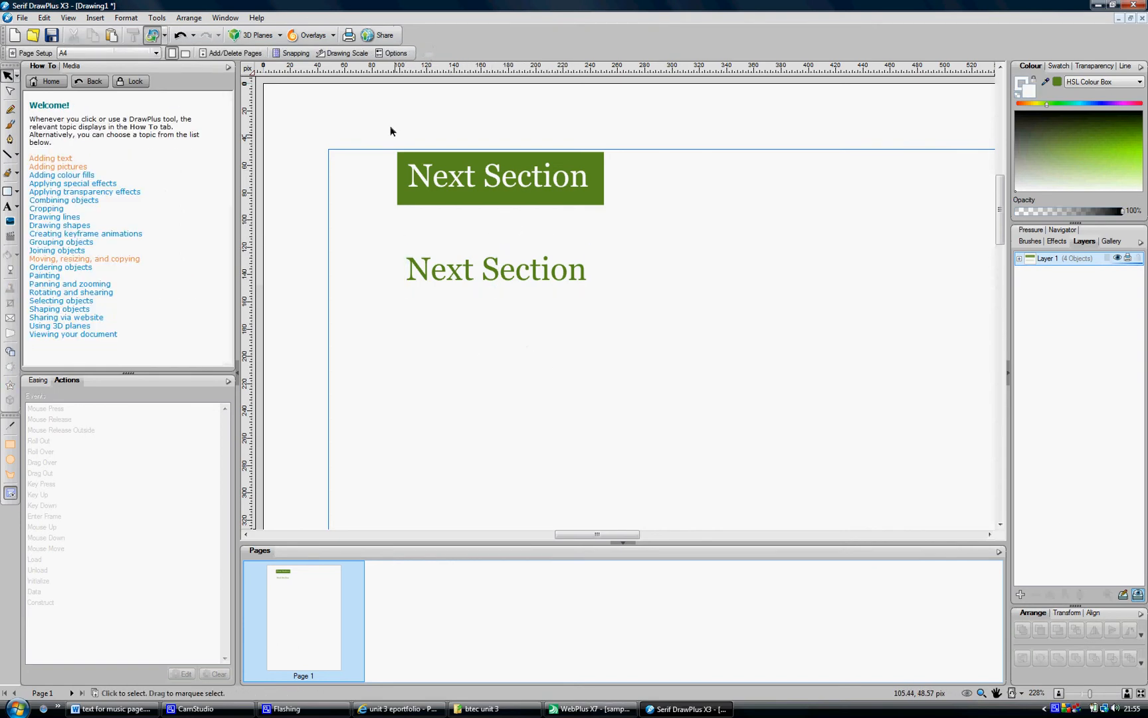
Select the original green button and export it as a JPG image using Export as Image
{"action": "left_click_drag", "start_coordinate": [371, 124], "coordinate": [728, 233]}
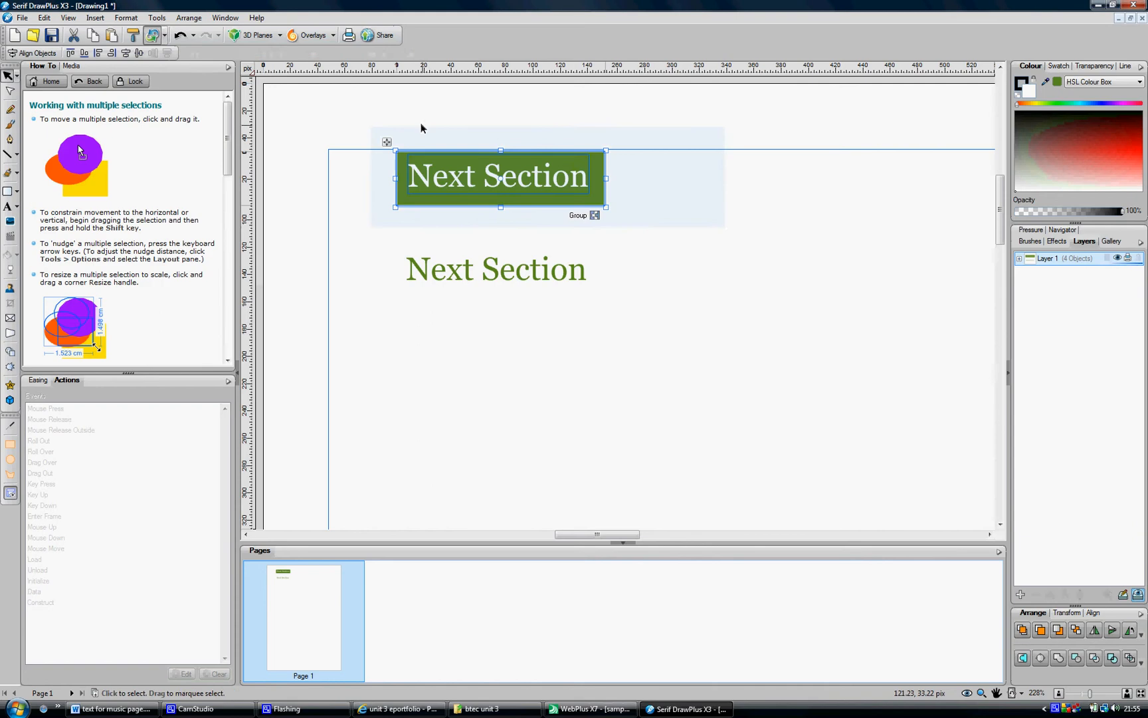
{"action": "left_click", "coordinate": [23, 17]}
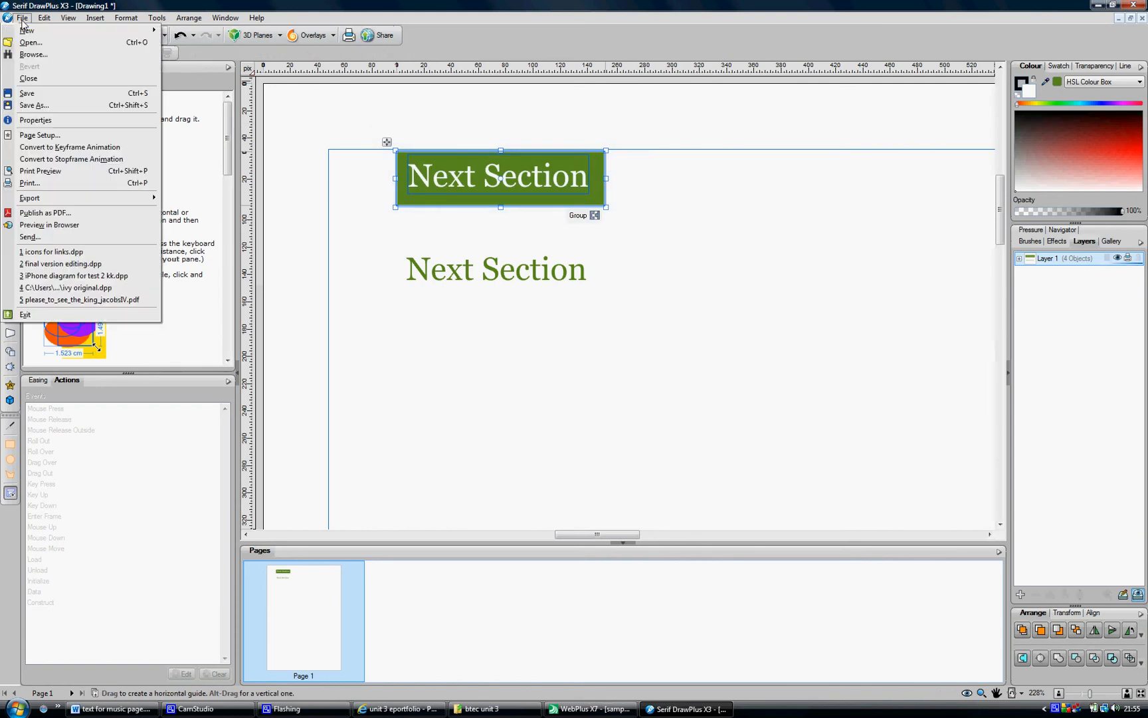
{"action": "mouse_move", "coordinate": [33, 198]}
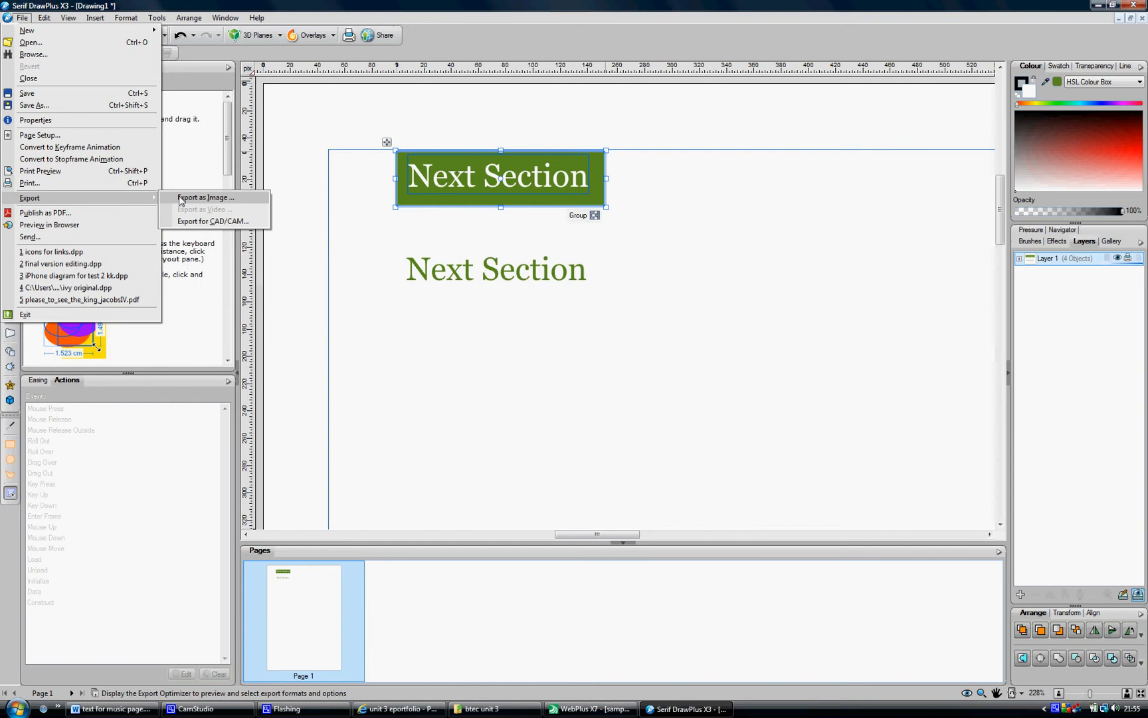
{"action": "left_click", "coordinate": [200, 198]}
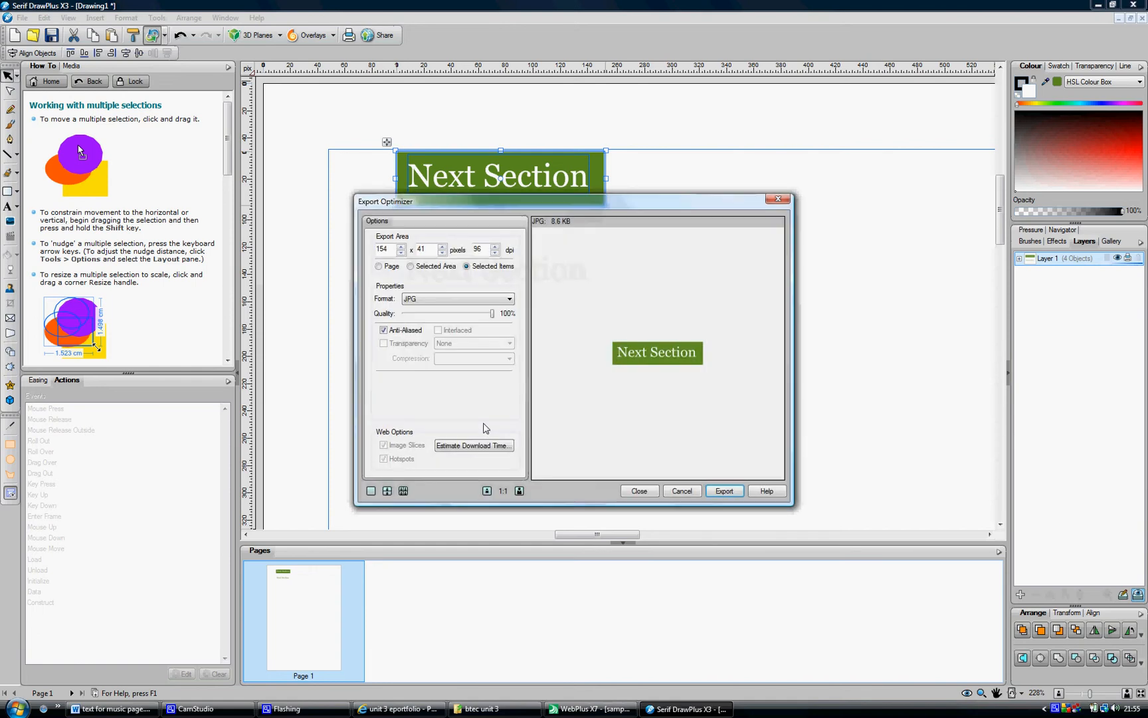
{"action": "left_click", "coordinate": [430, 299]}
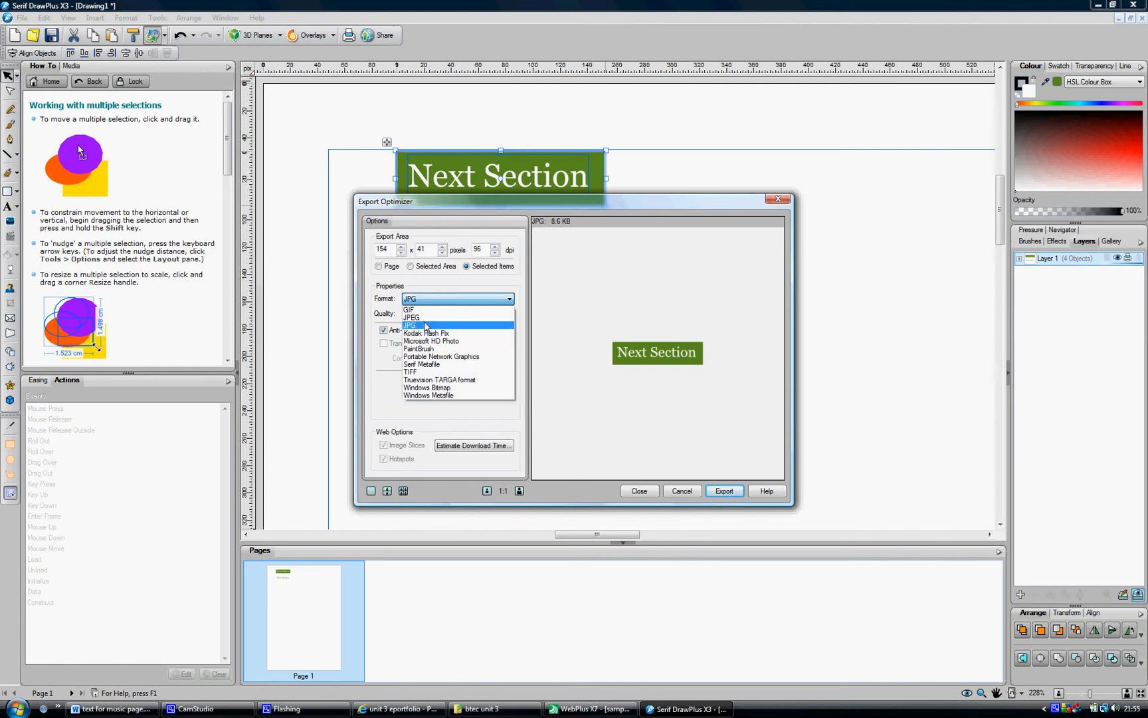
{"action": "left_click", "coordinate": [425, 325]}
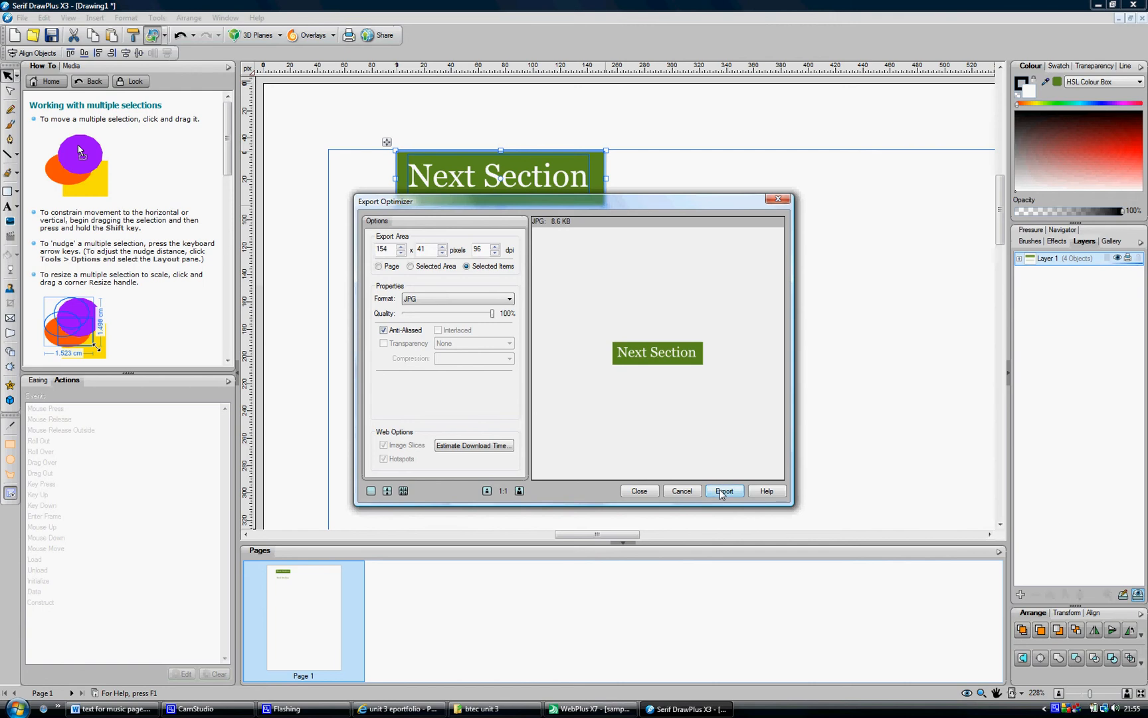
{"action": "left_click", "coordinate": [724, 491]}
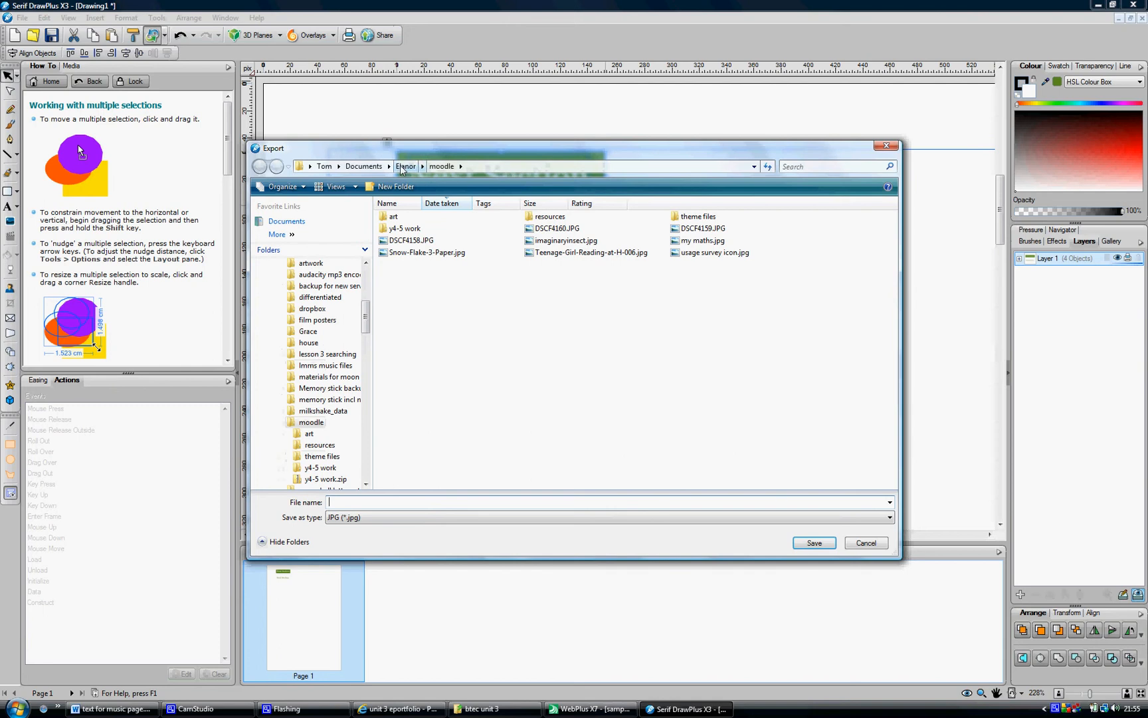
Browse to the btec unit 3 folder on Removable Disk (G:) and create and open a new folder named buttons
{"action": "scroll", "coordinate": [366, 261], "scroll_direction": "up", "scroll_amount": 7}
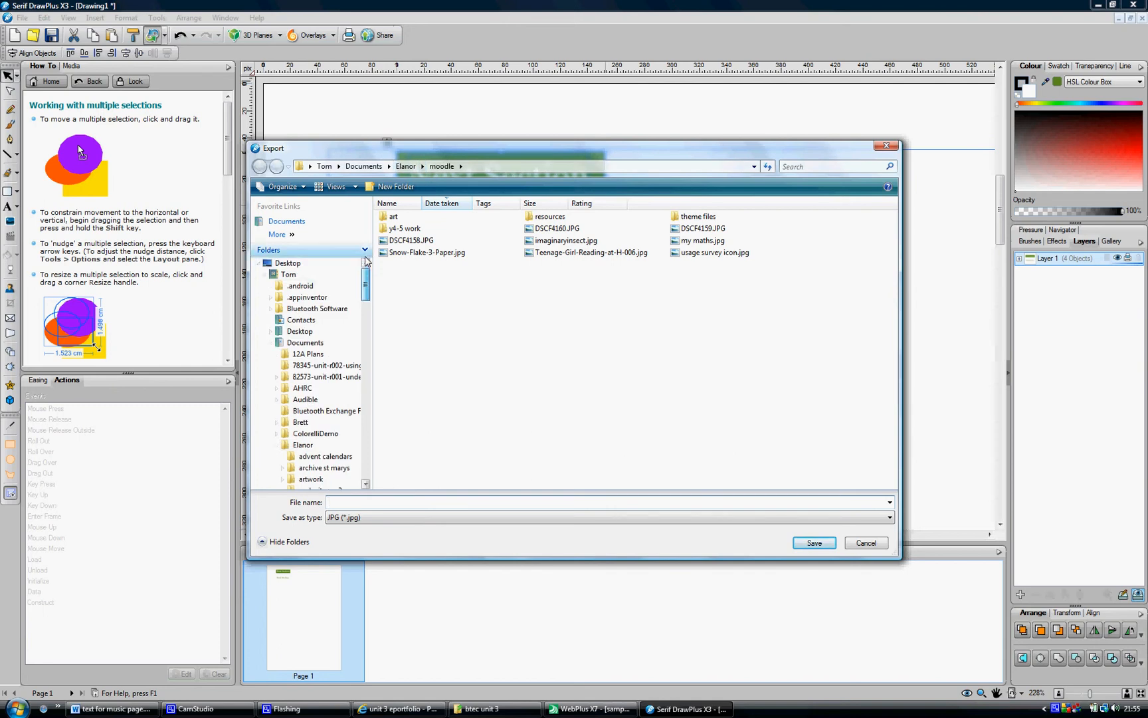
{"action": "left_click", "coordinate": [293, 265]}
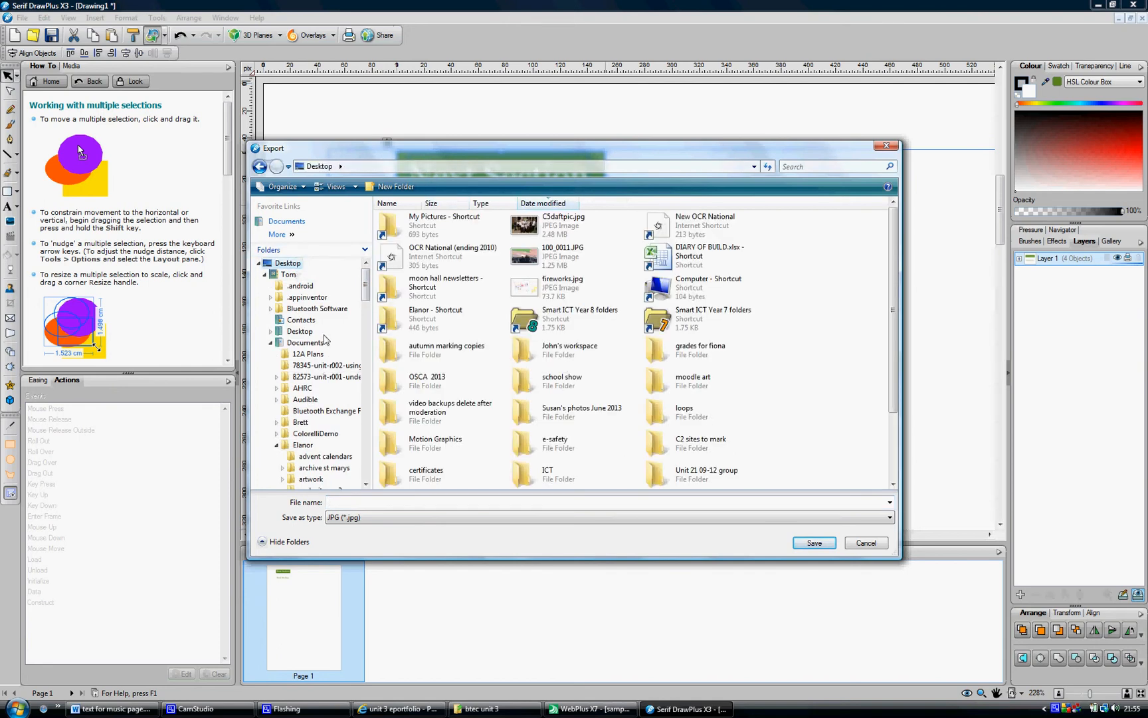
{"action": "left_click", "coordinate": [259, 264]}
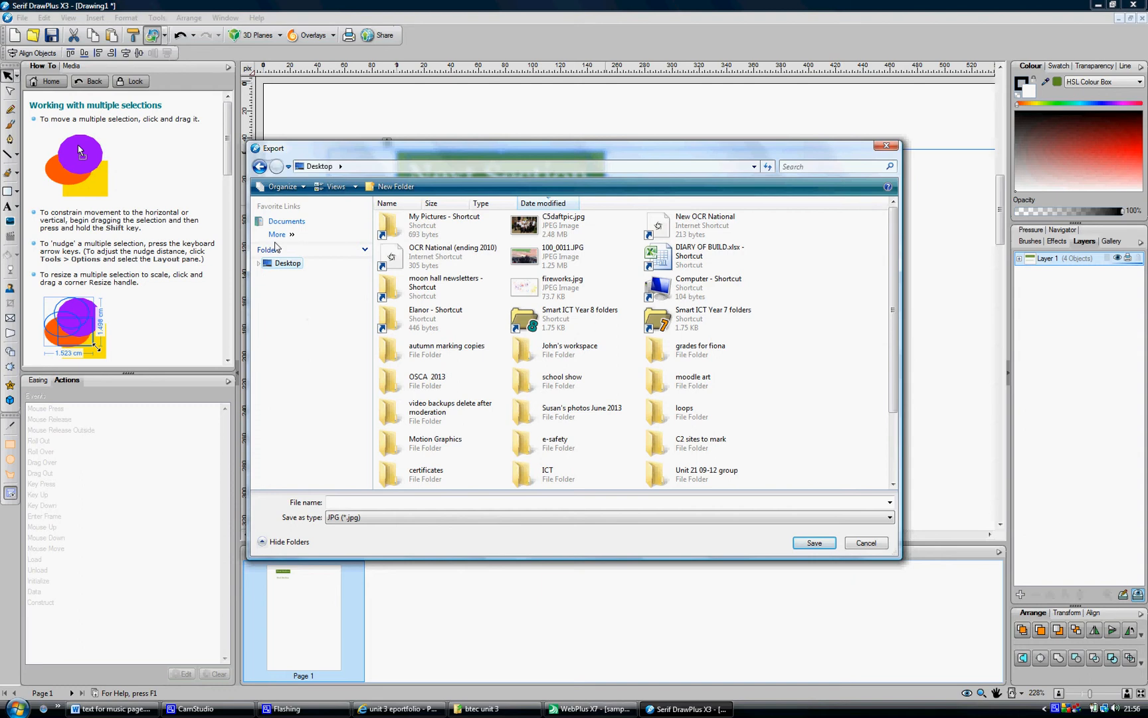
{"action": "left_click", "coordinate": [260, 264]}
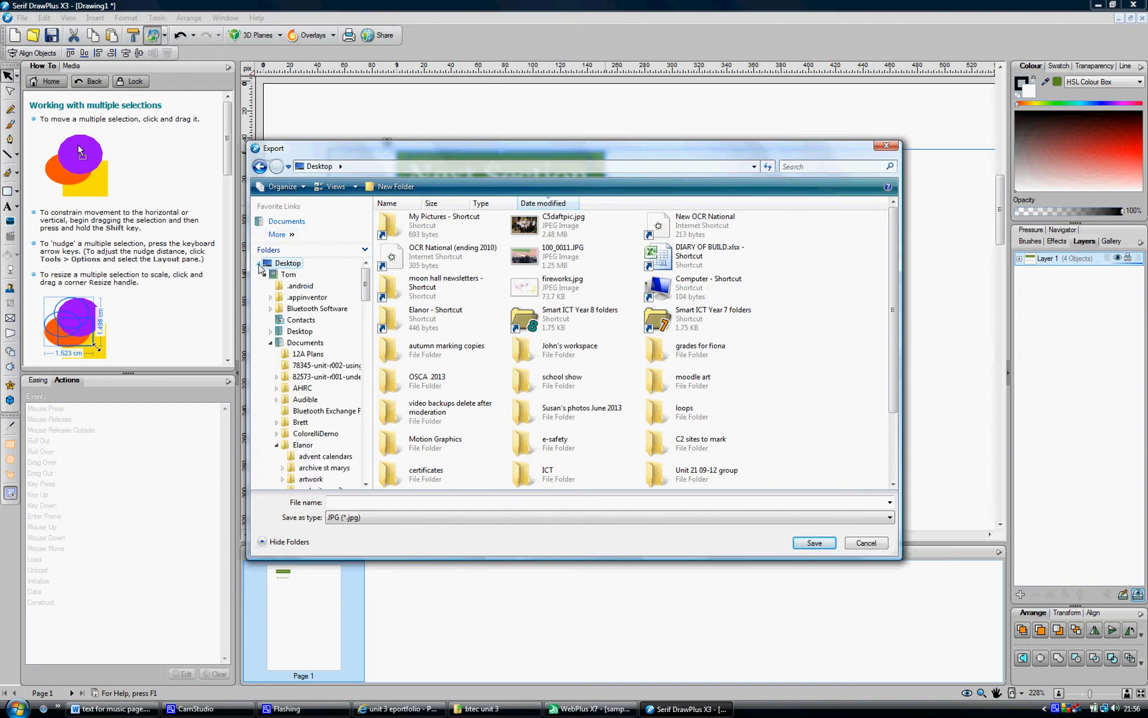
{"action": "left_click", "coordinate": [265, 275]}
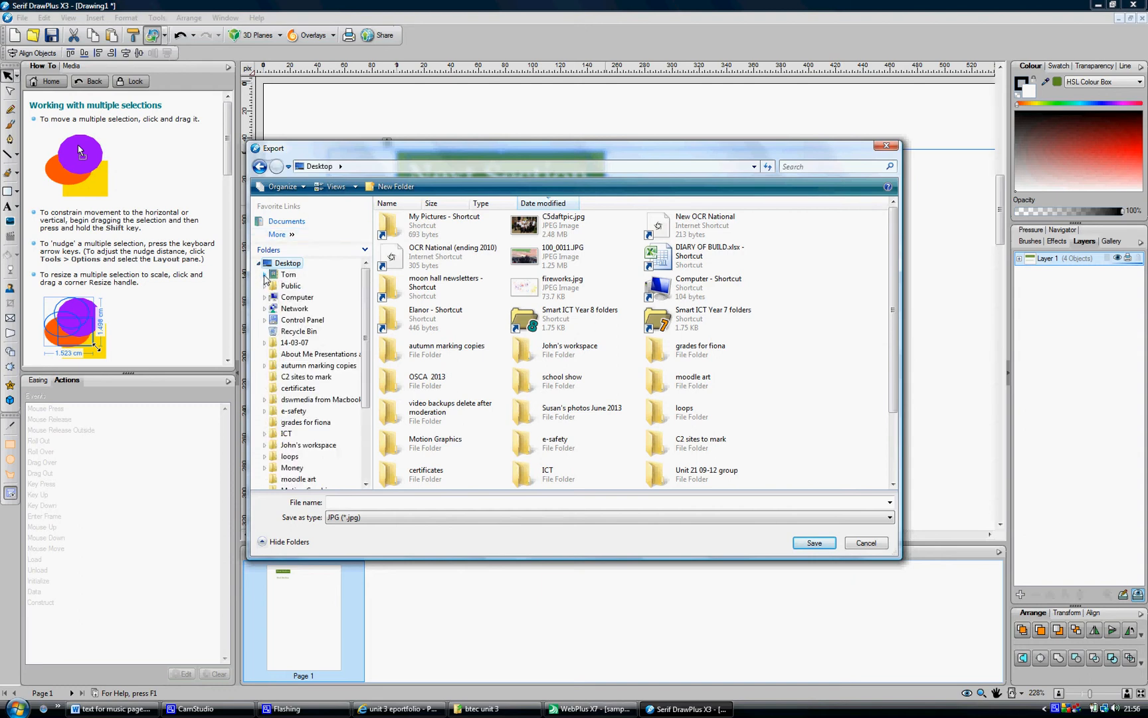
{"action": "left_click", "coordinate": [296, 298]}
{"action": "double_click", "coordinate": [451, 317]}
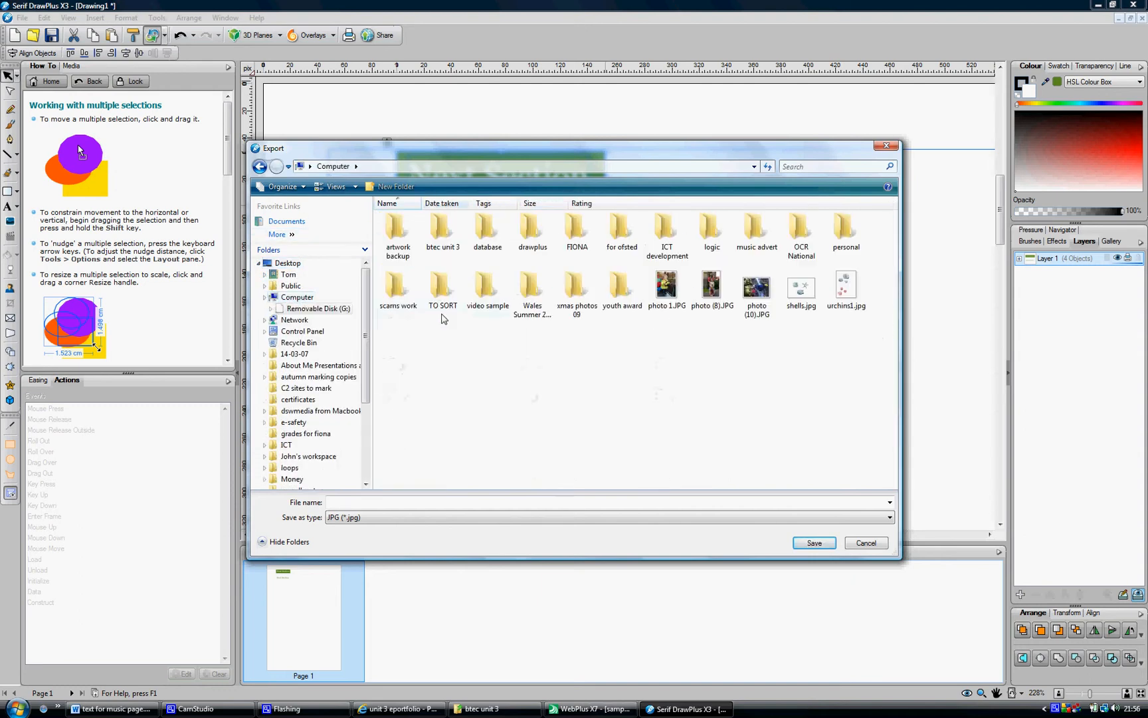
{"action": "double_click", "coordinate": [446, 248]}
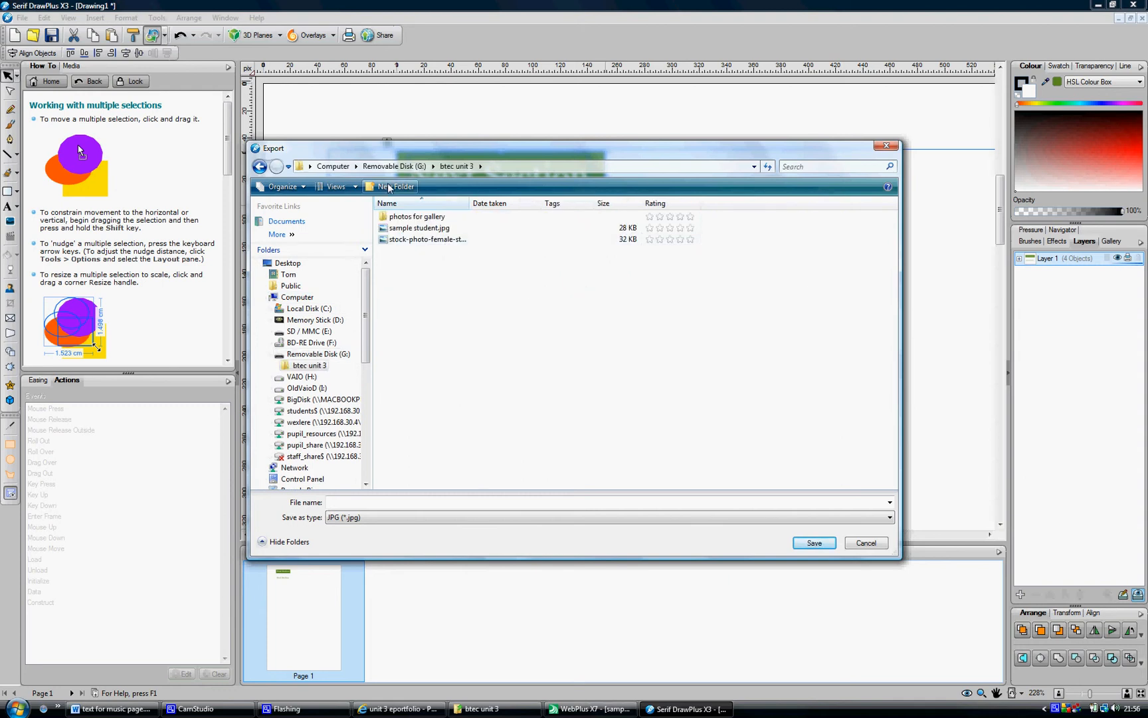
{"action": "left_click", "coordinate": [390, 187]}
{"action": "type", "text": "buttons"}
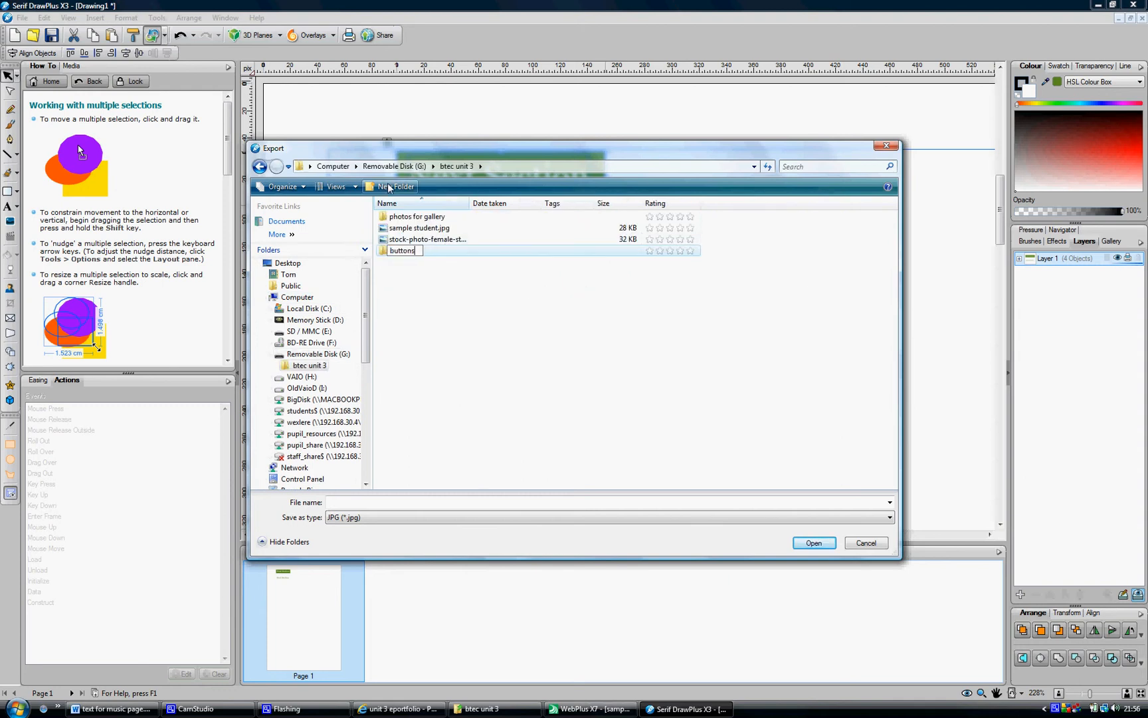
{"action": "key", "text": "Return"}
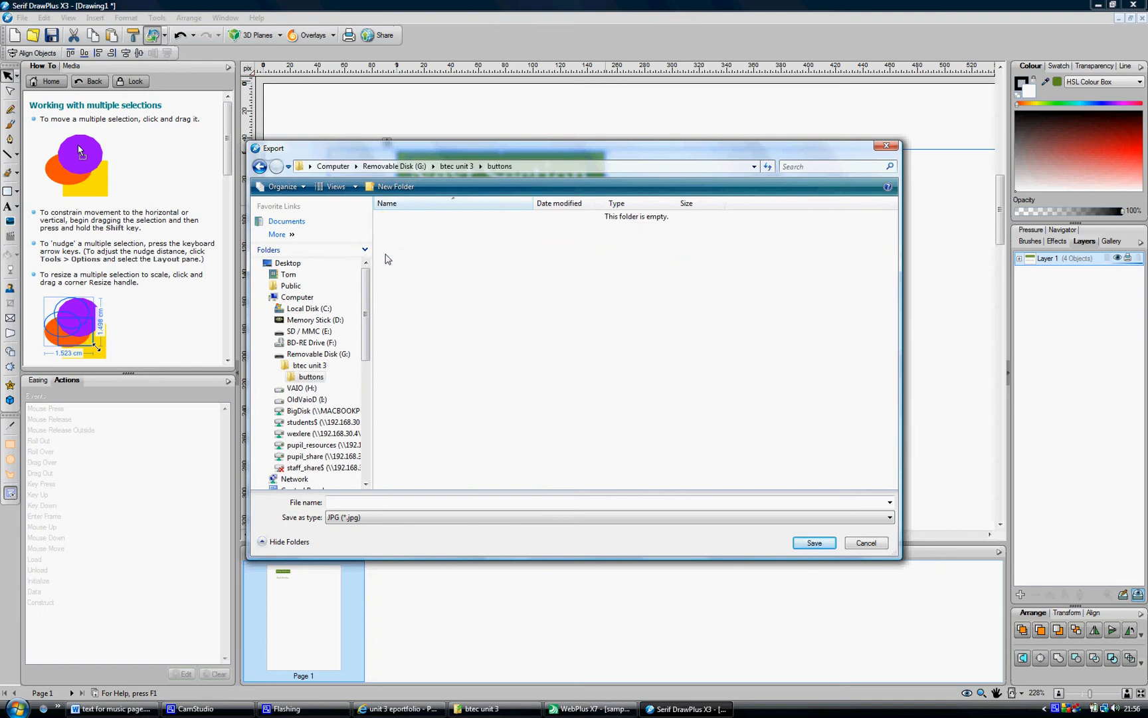
Save the exported green button image as button1 in the buttons folder
{"action": "left_click", "coordinate": [351, 502]}
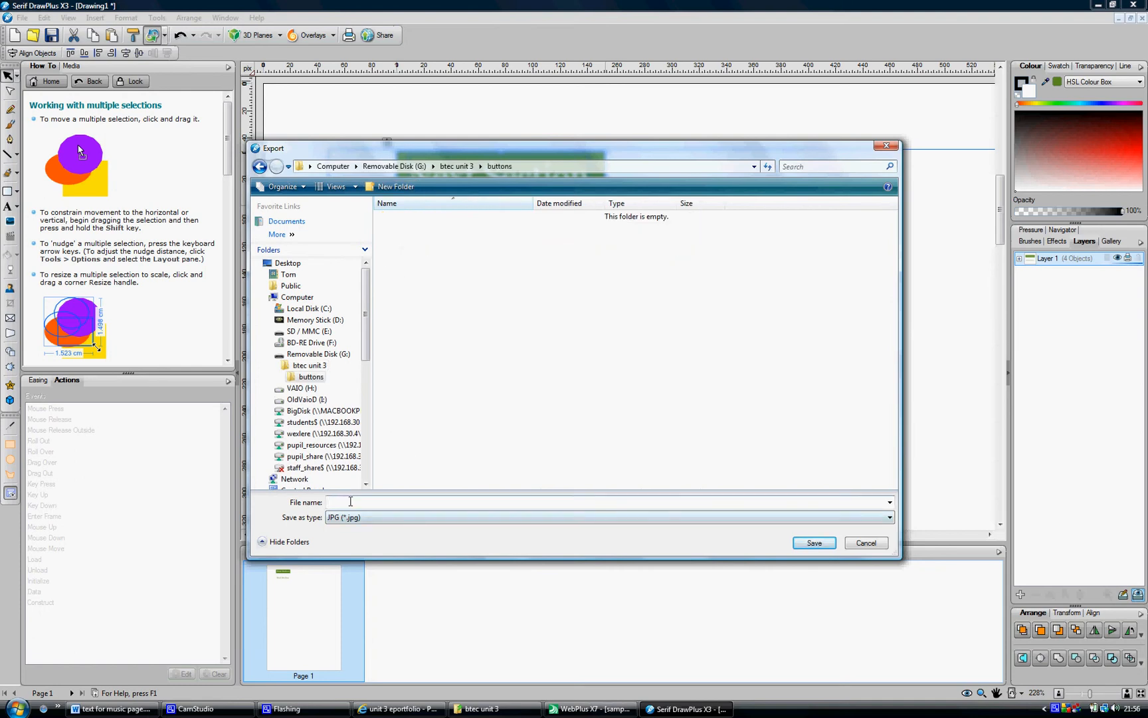
{"action": "type", "text": "button"}
{"action": "key", "text": "Return"}
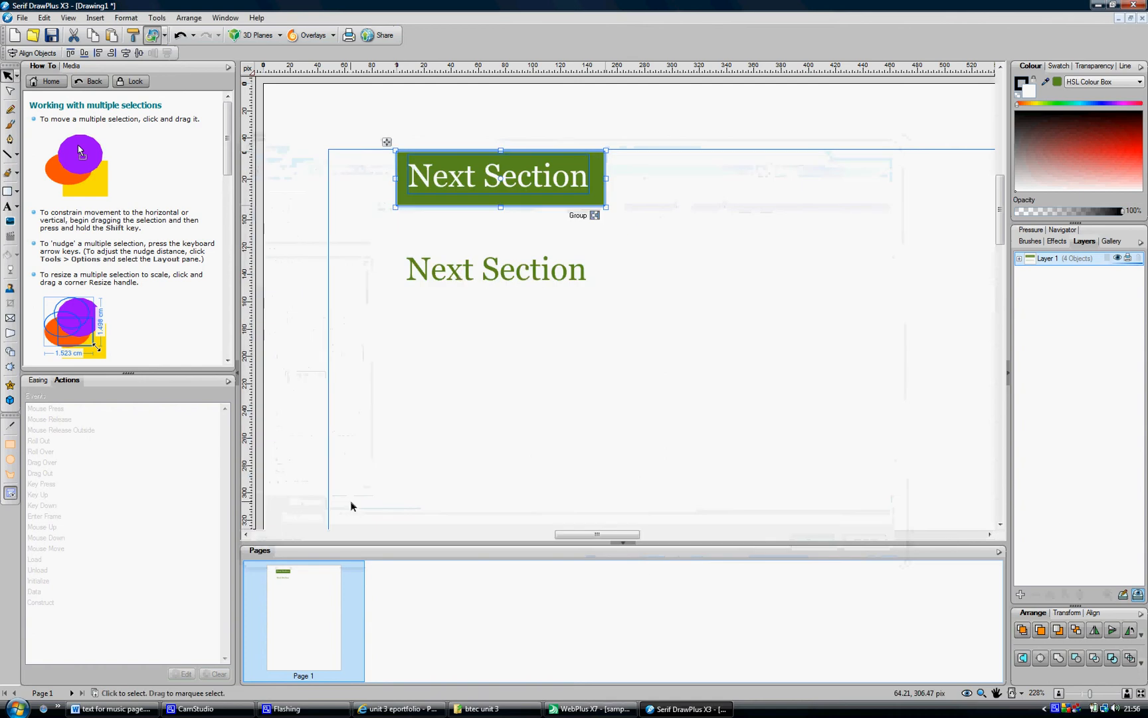
Select the white duplicate button and export it as a JPG image named button2 in the buttons folder
{"action": "left_click", "coordinate": [365, 227]}
{"action": "left_click_drag", "start_coordinate": [365, 226], "coordinate": [666, 308]}
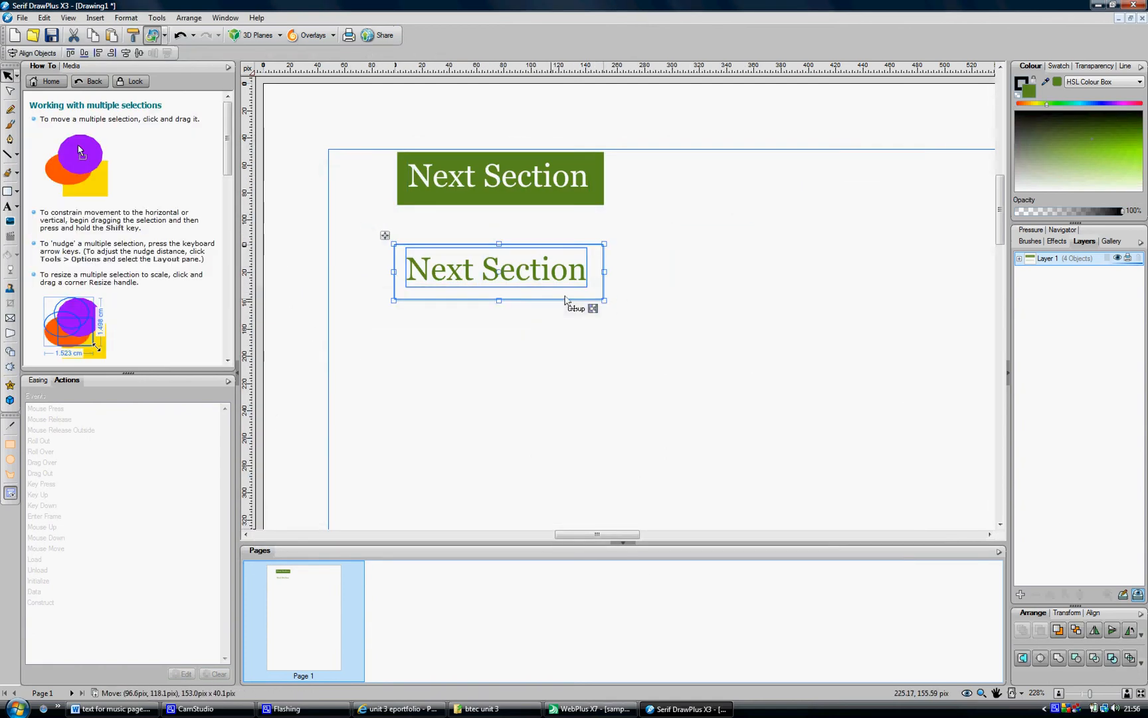
{"action": "left_click", "coordinate": [20, 18]}
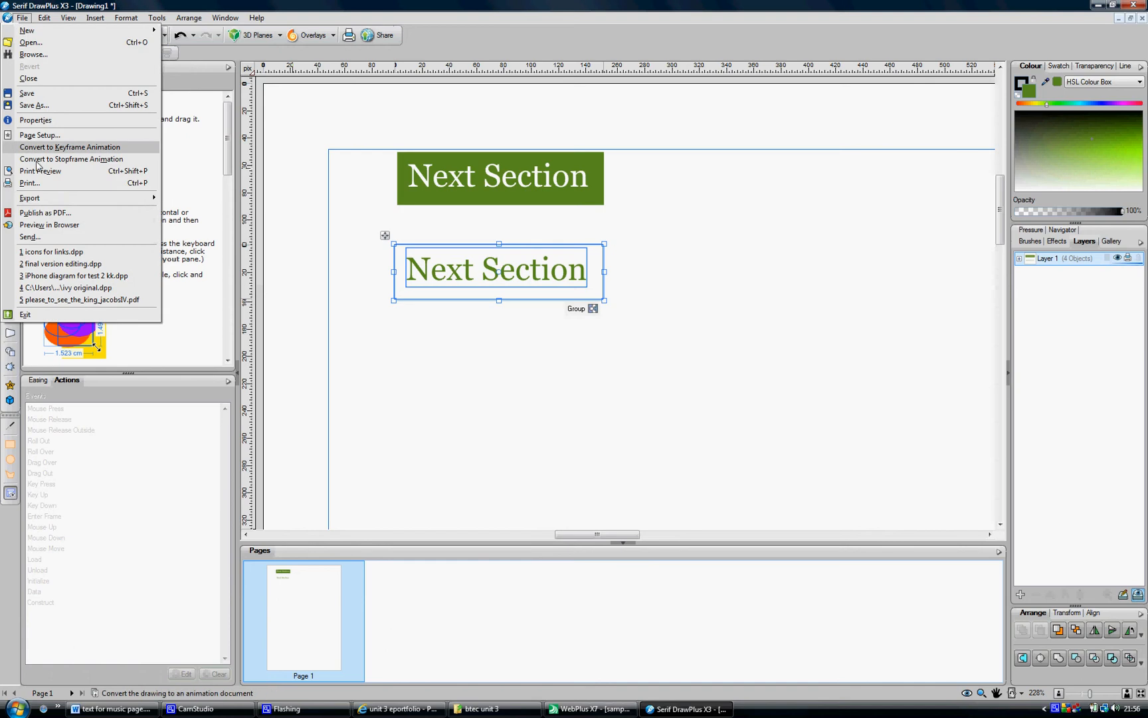
{"action": "mouse_move", "coordinate": [133, 198]}
{"action": "left_click", "coordinate": [193, 201]}
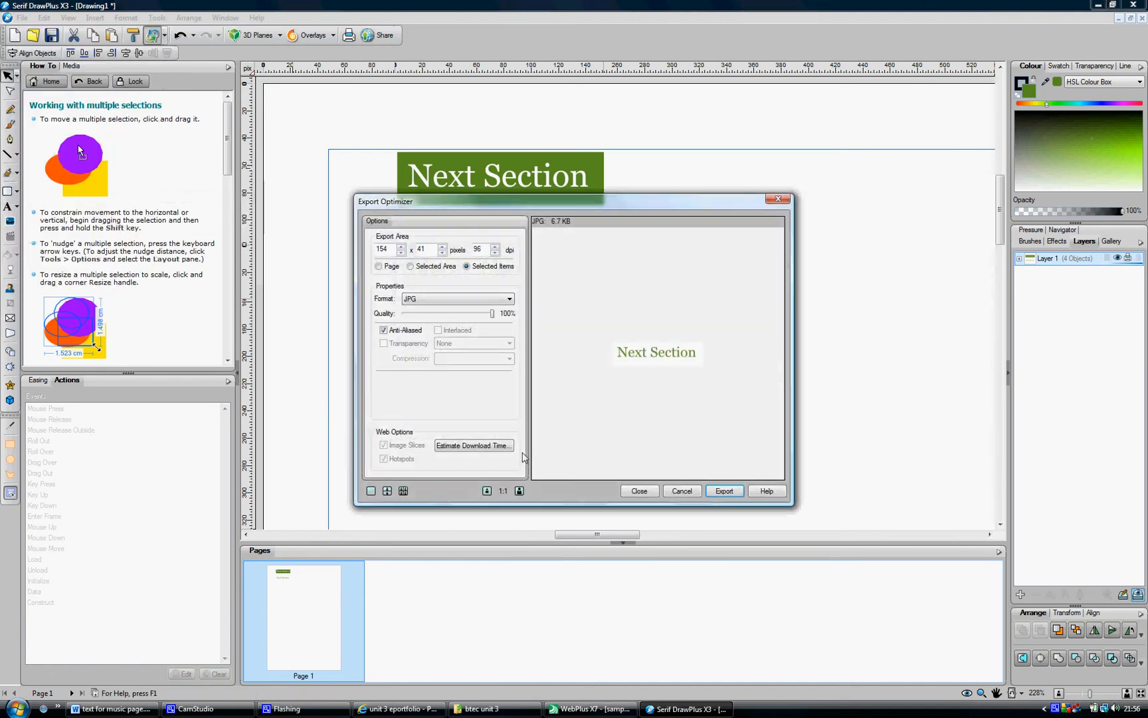
{"action": "left_click", "coordinate": [719, 491]}
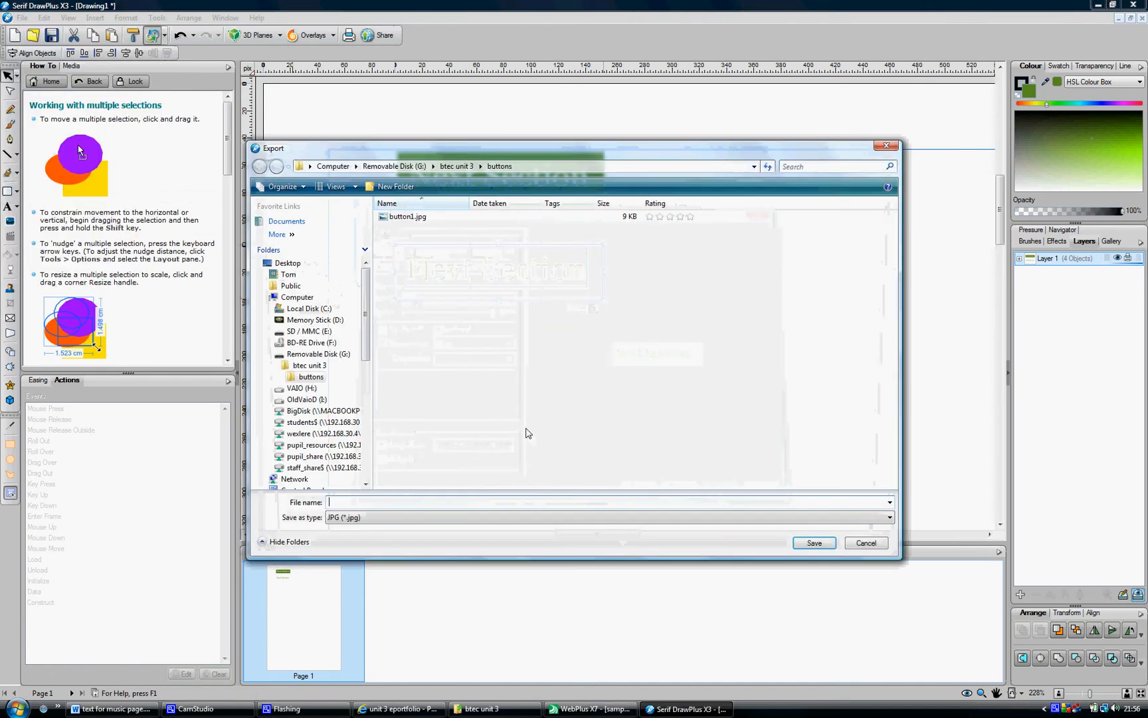
{"action": "type", "text": "button2"}
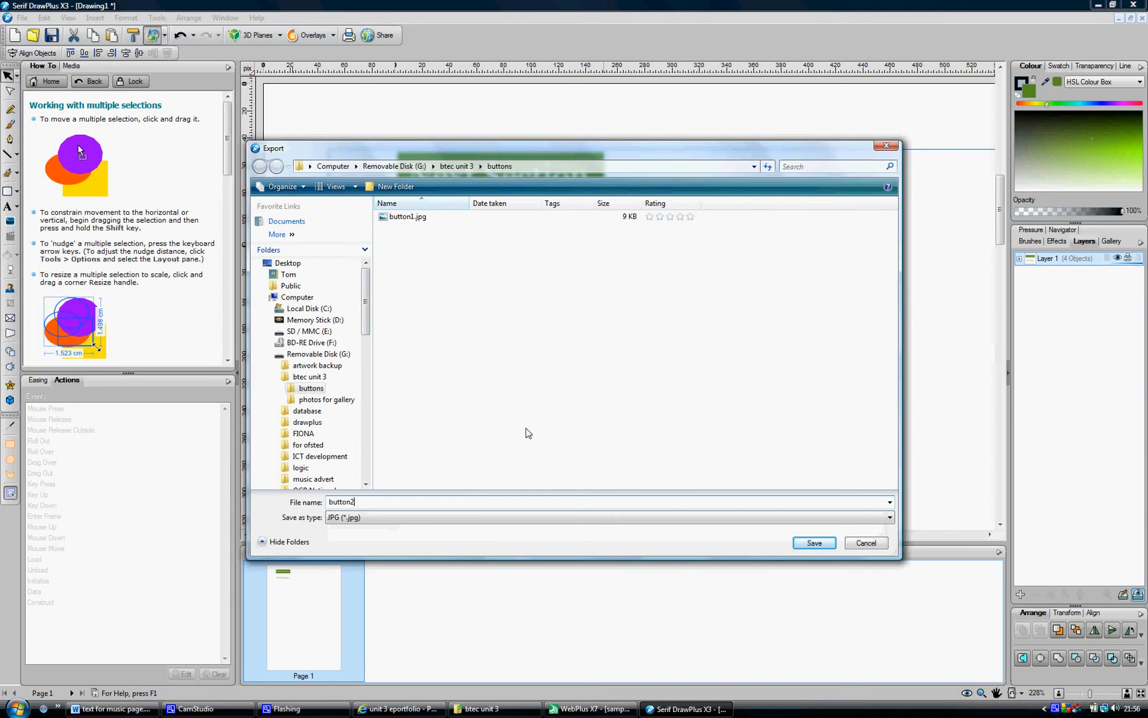
{"action": "key", "text": "Return"}
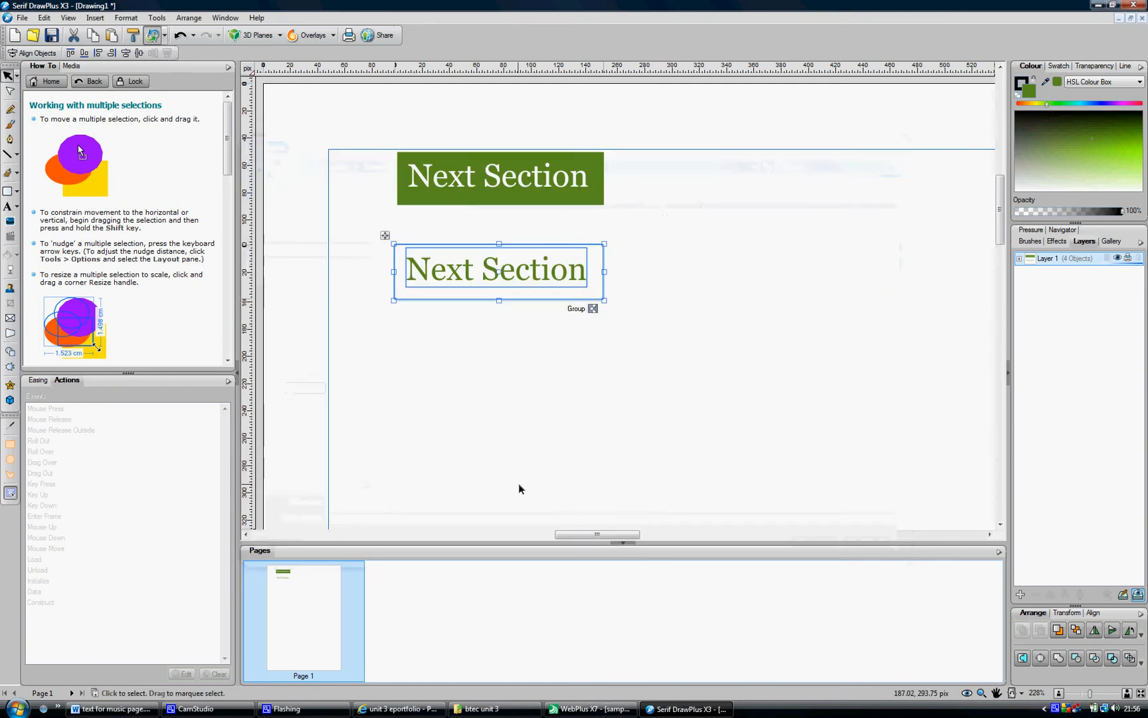
Switch to WebPlus and insert a Rollover interactive object on the Music page
{"action": "left_click", "coordinate": [556, 344]}
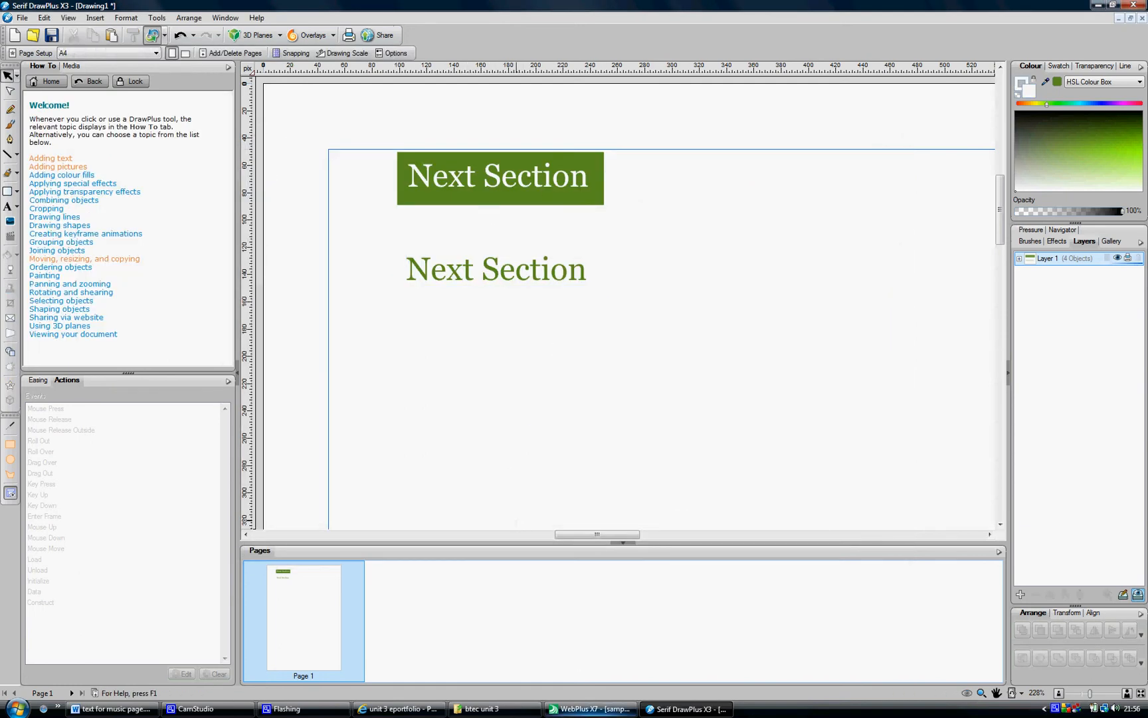
{"action": "left_click", "coordinate": [590, 709]}
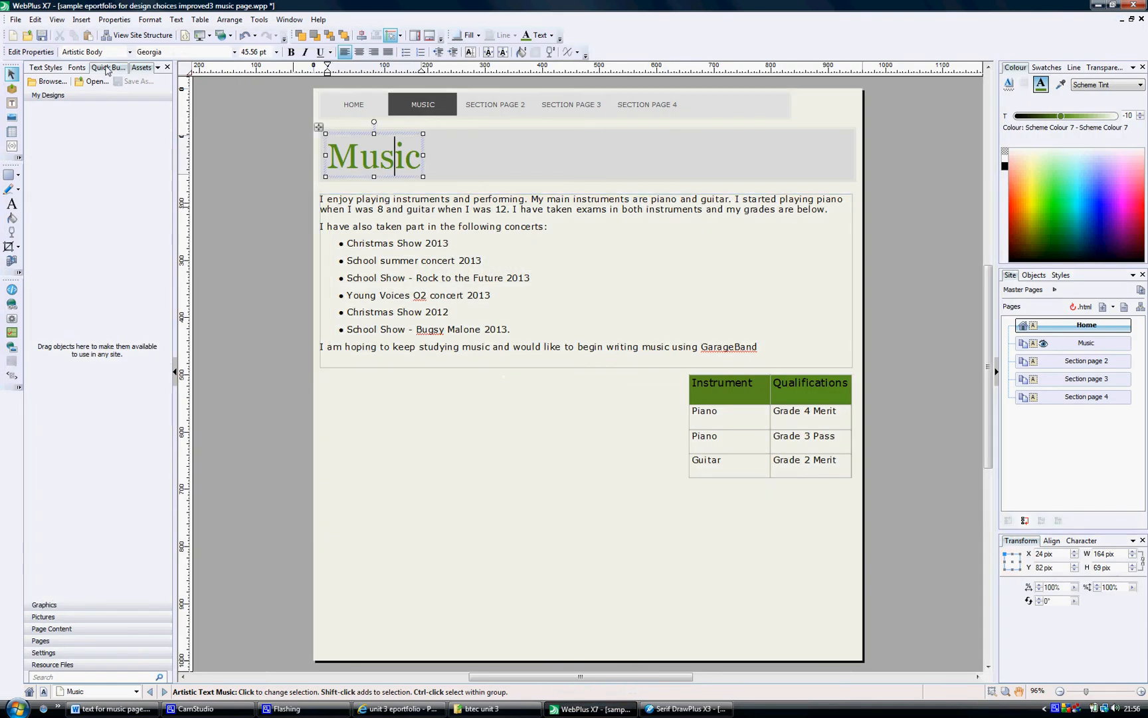
{"action": "left_click", "coordinate": [386, 454]}
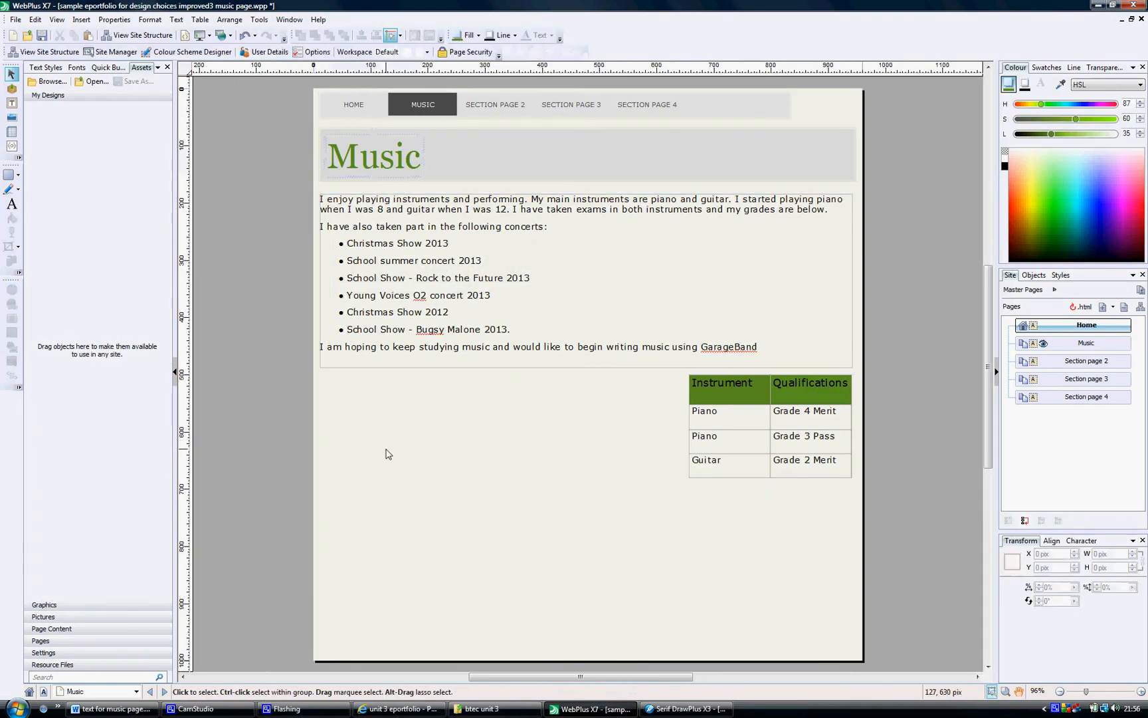
{"action": "left_click", "coordinate": [81, 19]}
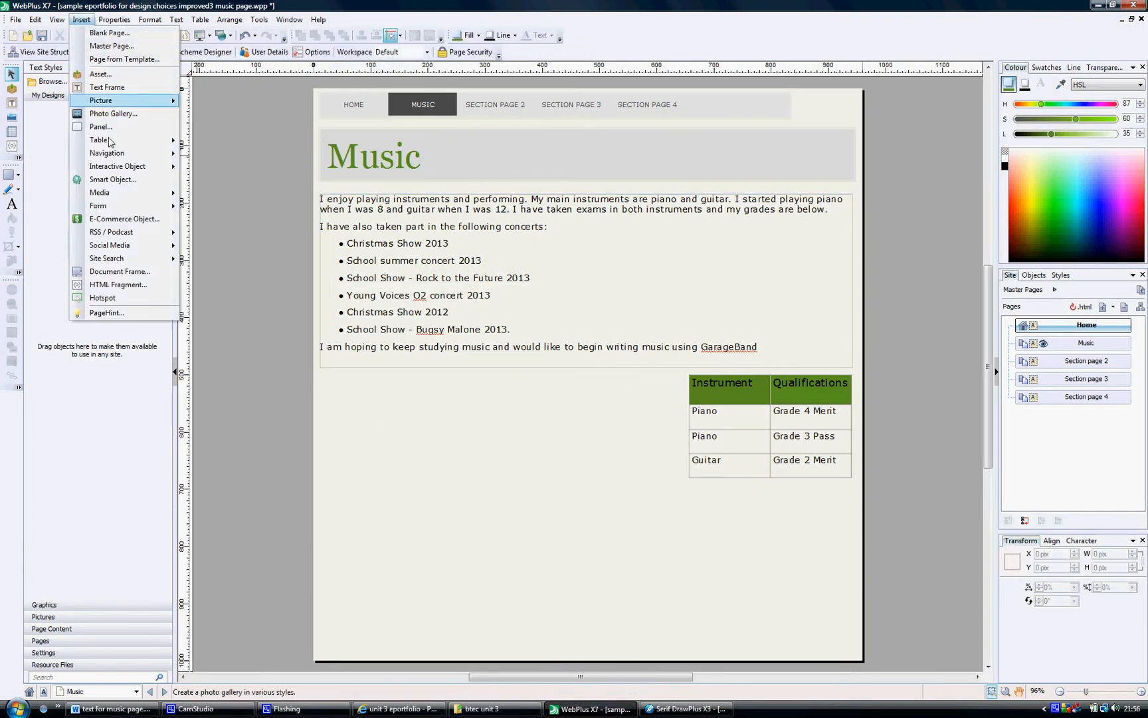
{"action": "mouse_move", "coordinate": [109, 169]}
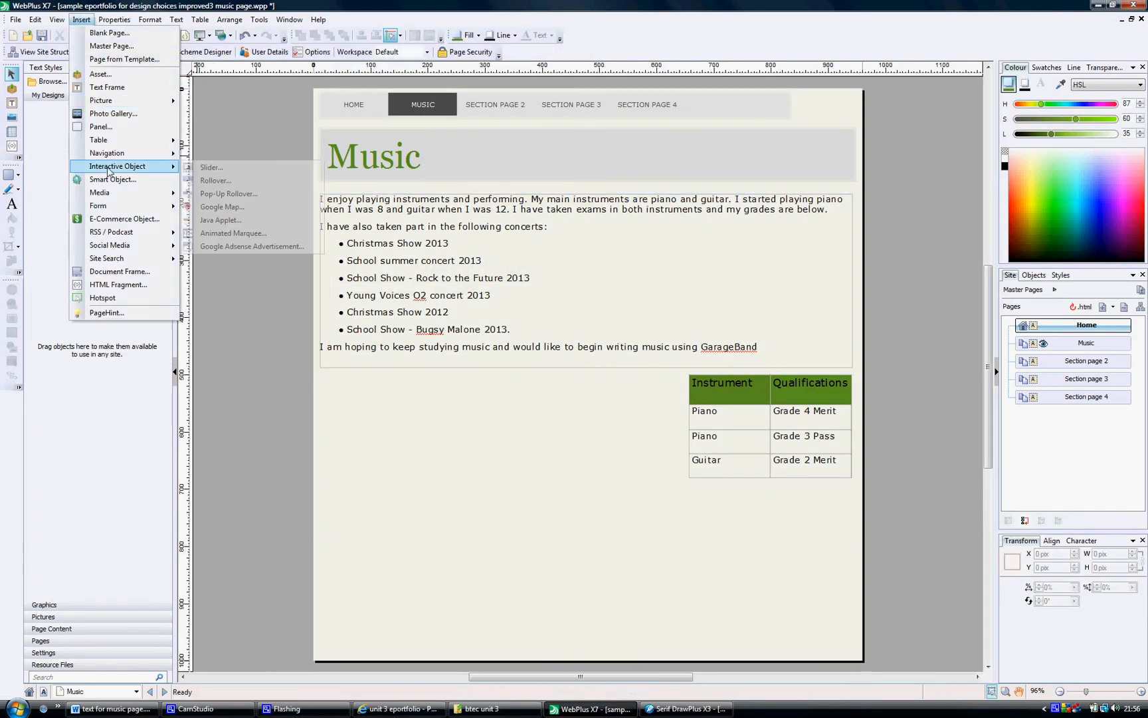
{"action": "left_click", "coordinate": [214, 181]}
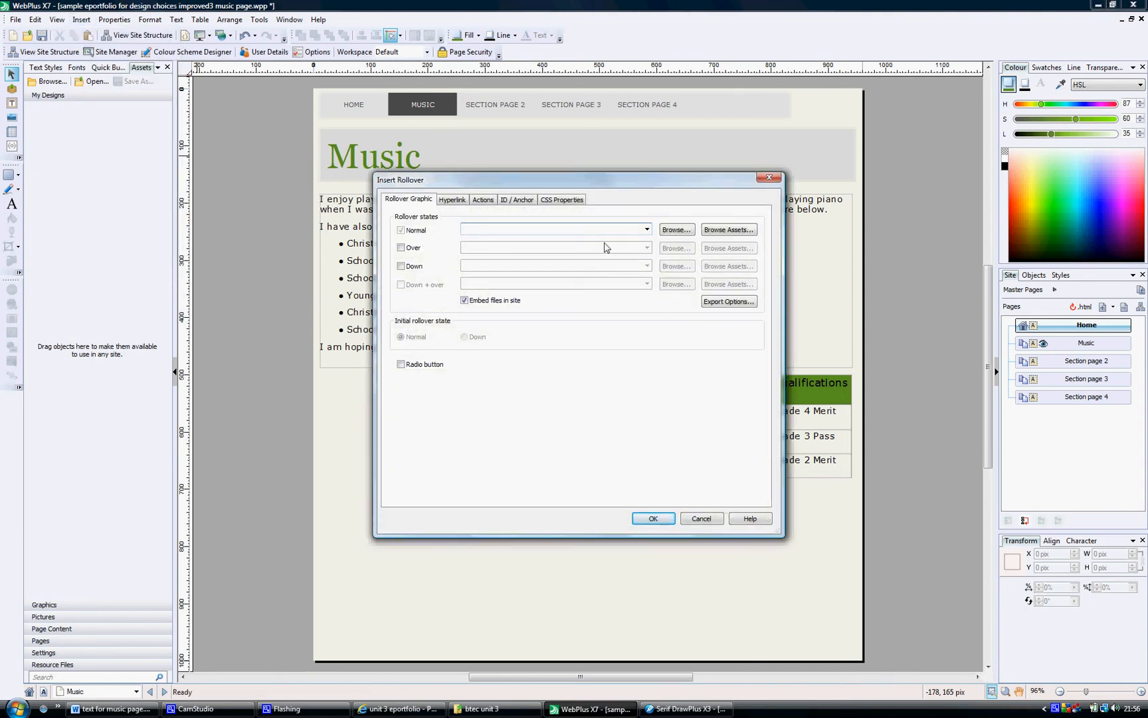
Set the rollover's Normal state to button1.jpg from the buttons folder on Removable Disk (G:)
{"action": "left_click", "coordinate": [677, 231]}
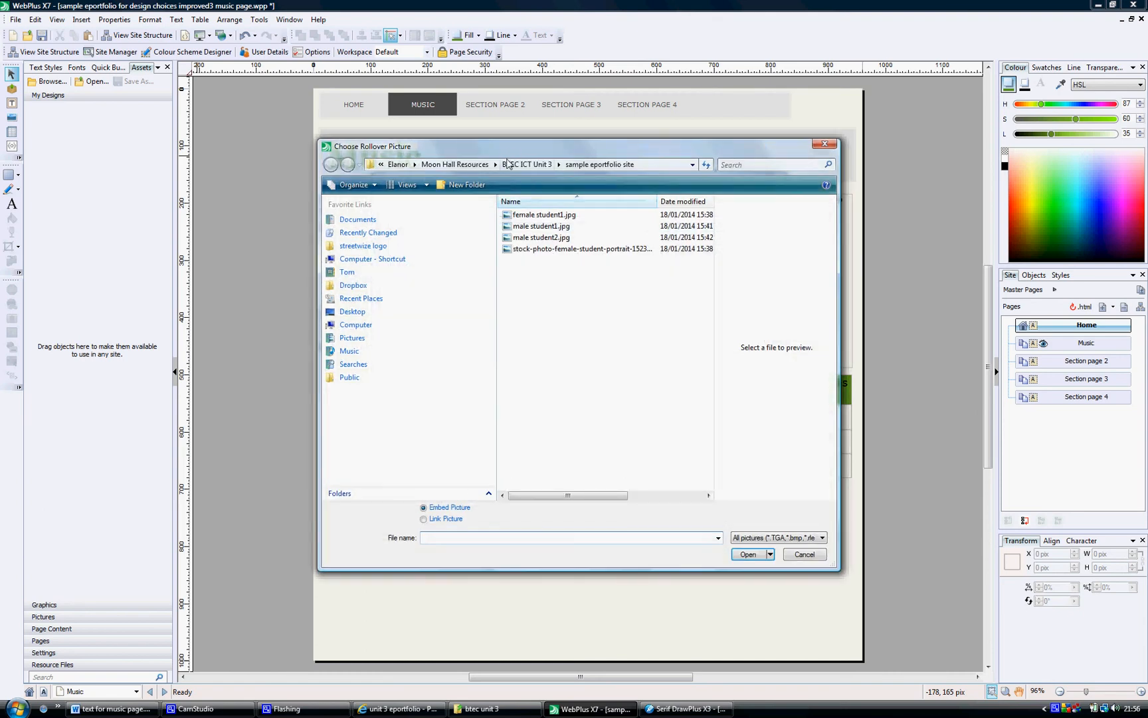
{"action": "left_click", "coordinate": [370, 260]}
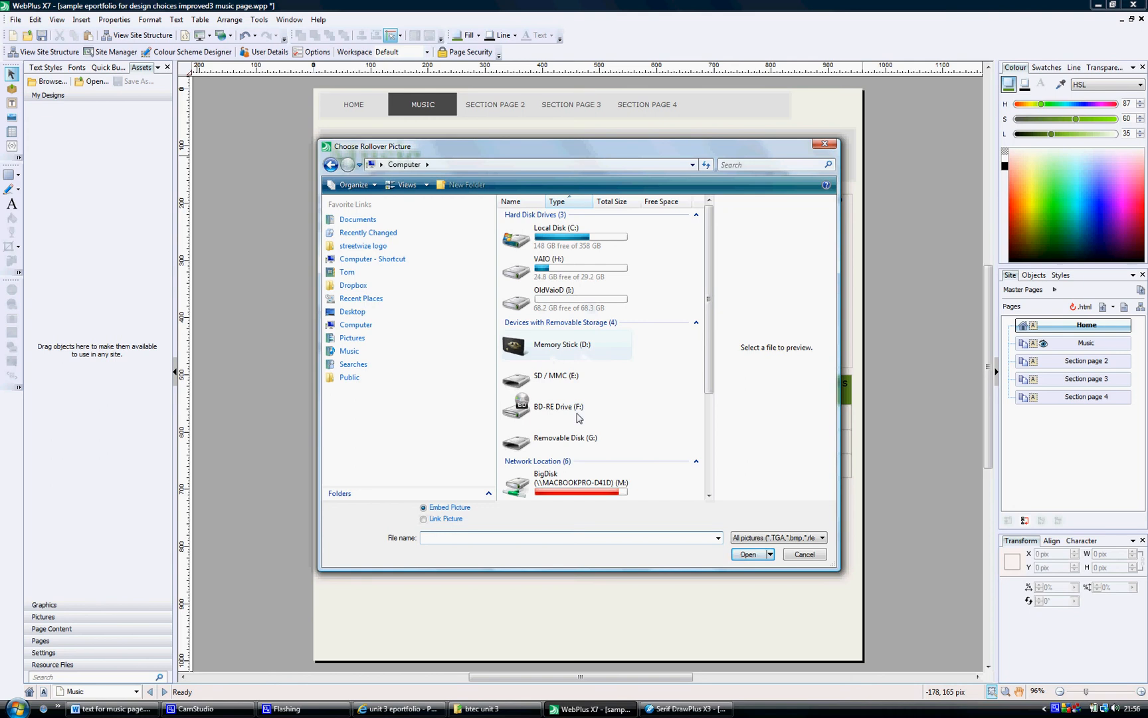
{"action": "double_click", "coordinate": [563, 439]}
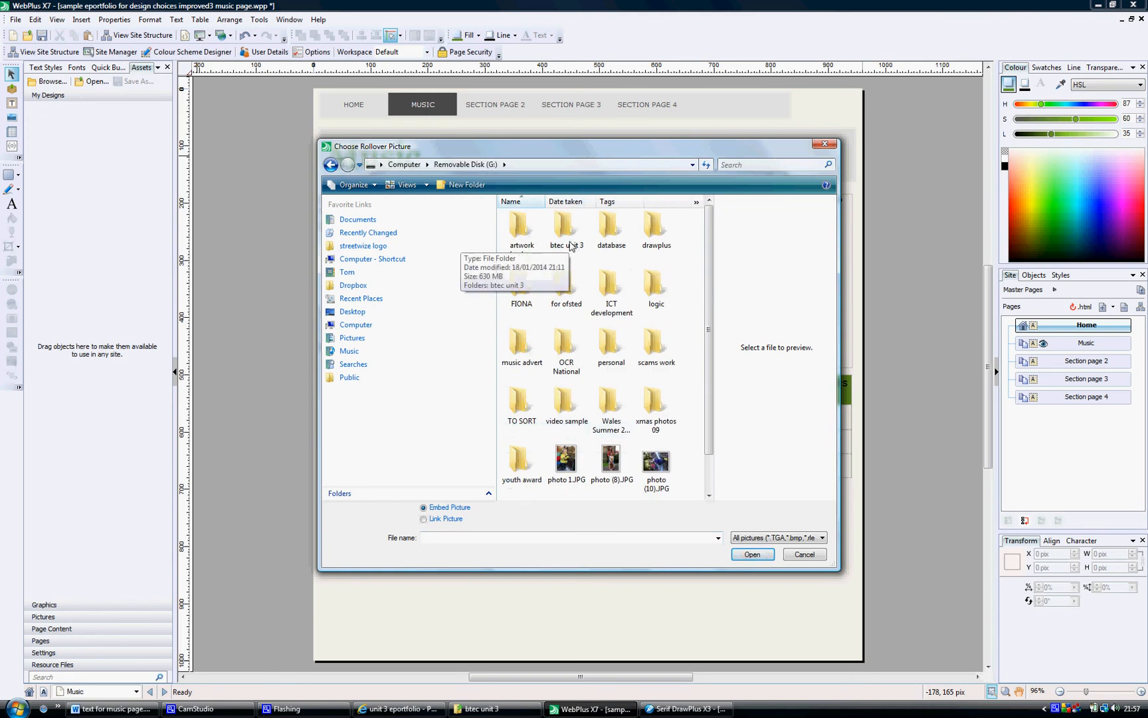
{"action": "double_click", "coordinate": [566, 232]}
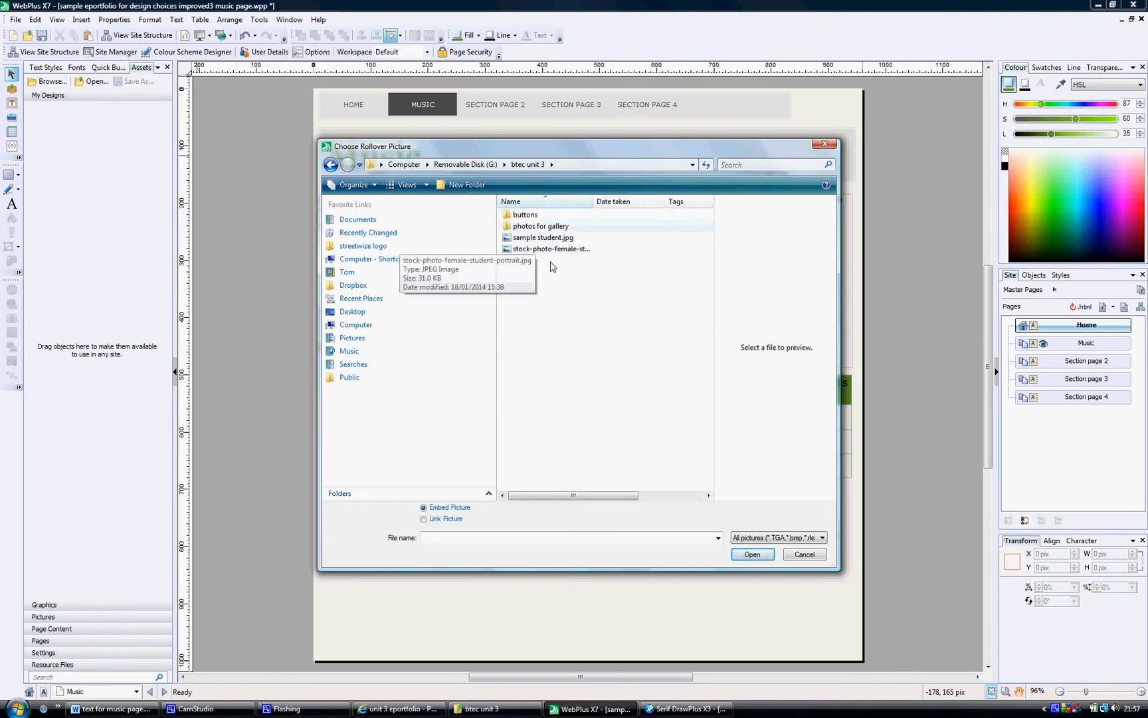
{"action": "double_click", "coordinate": [524, 215]}
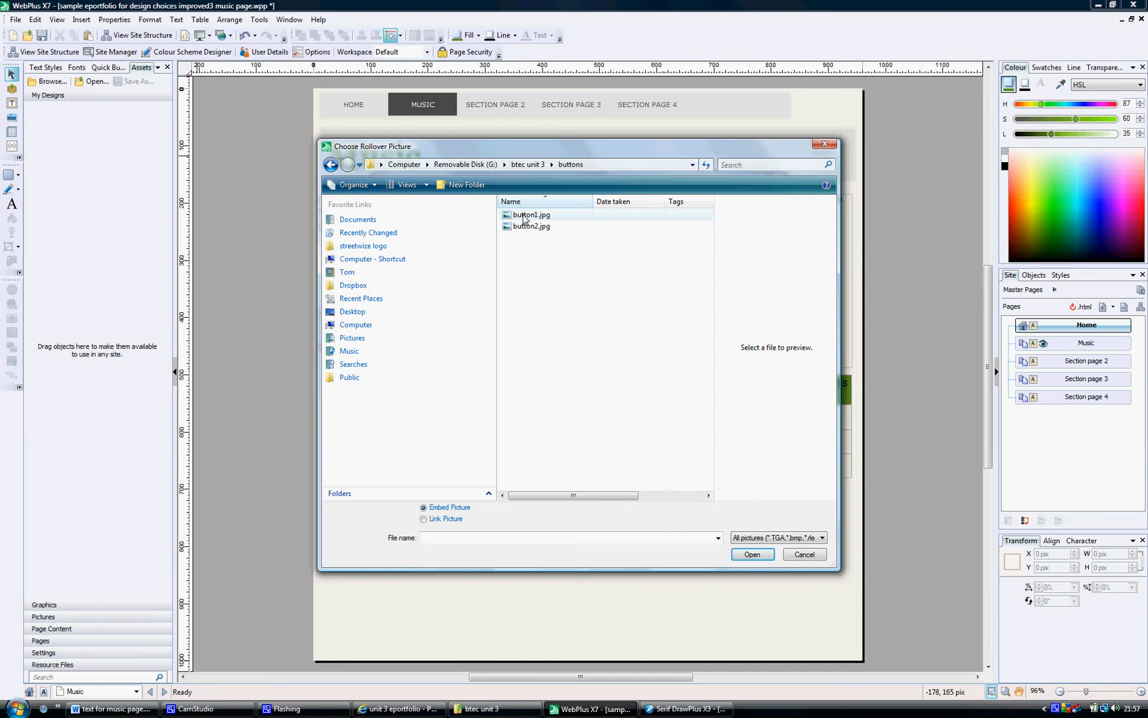
{"action": "double_click", "coordinate": [524, 215]}
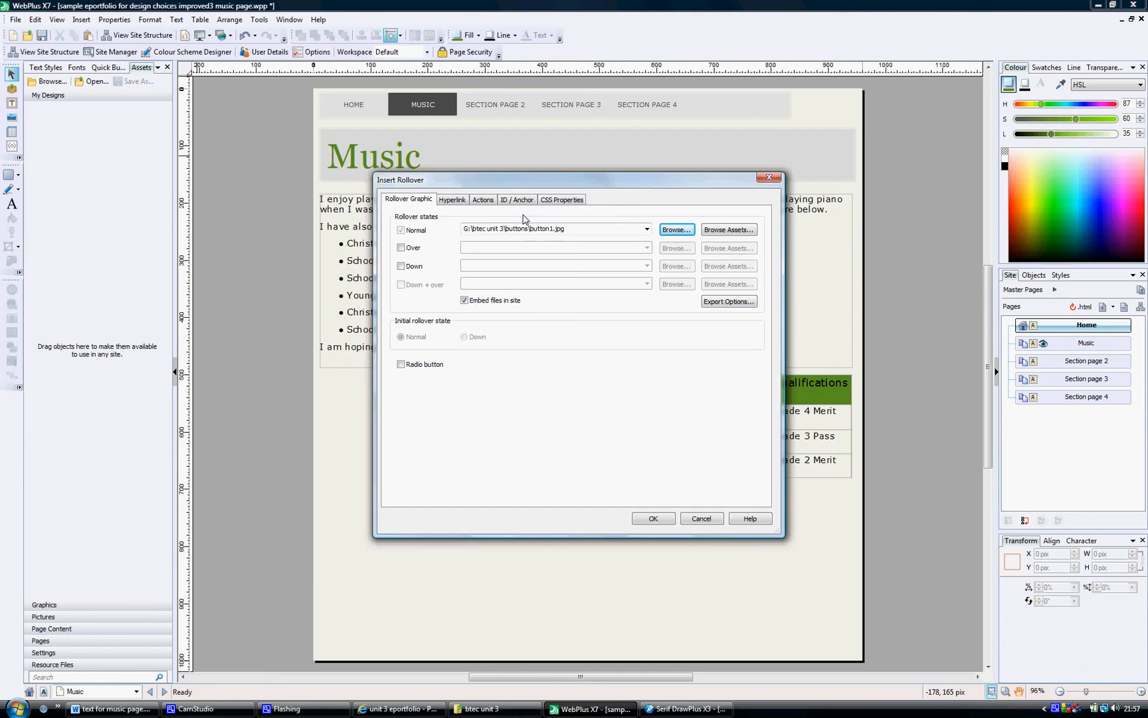
Enable the rollover's Over state and set its image to button2.jpg
{"action": "left_click", "coordinate": [401, 248]}
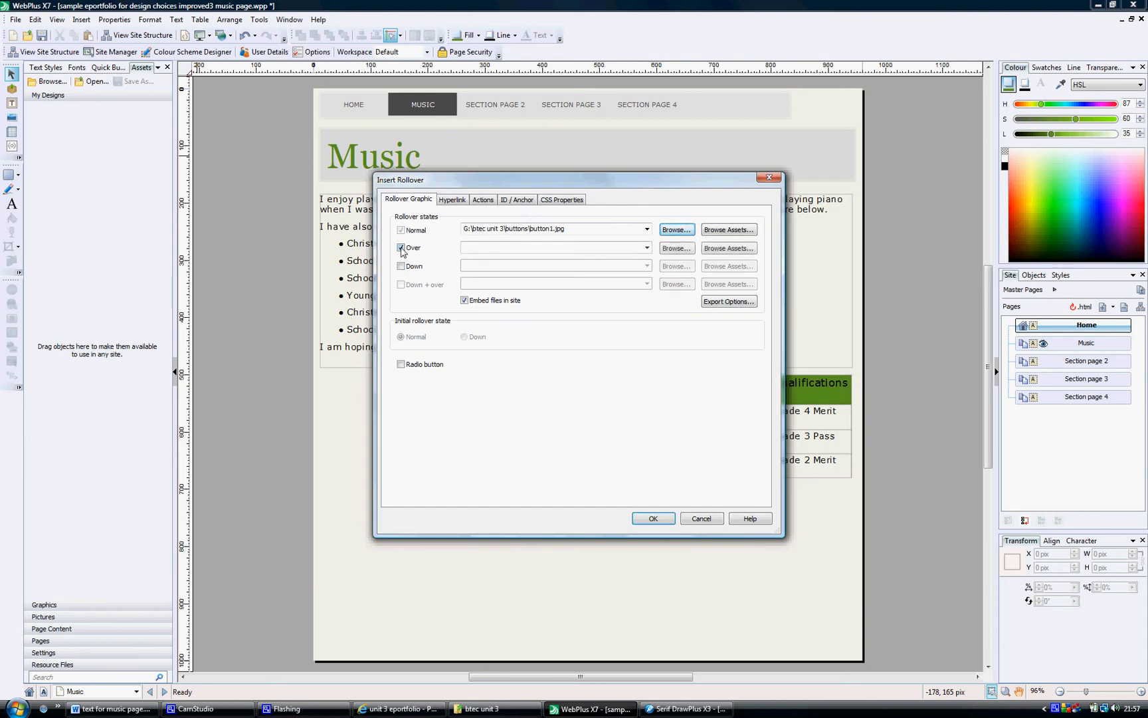
{"action": "left_click", "coordinate": [686, 250]}
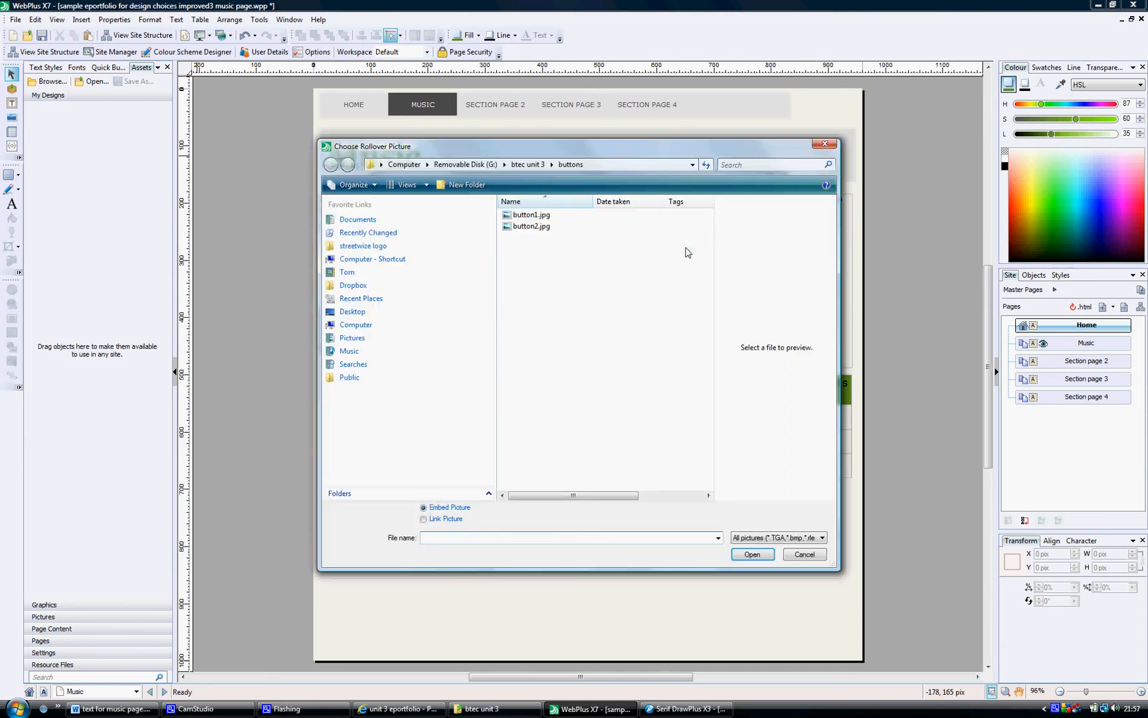
{"action": "double_click", "coordinate": [536, 227]}
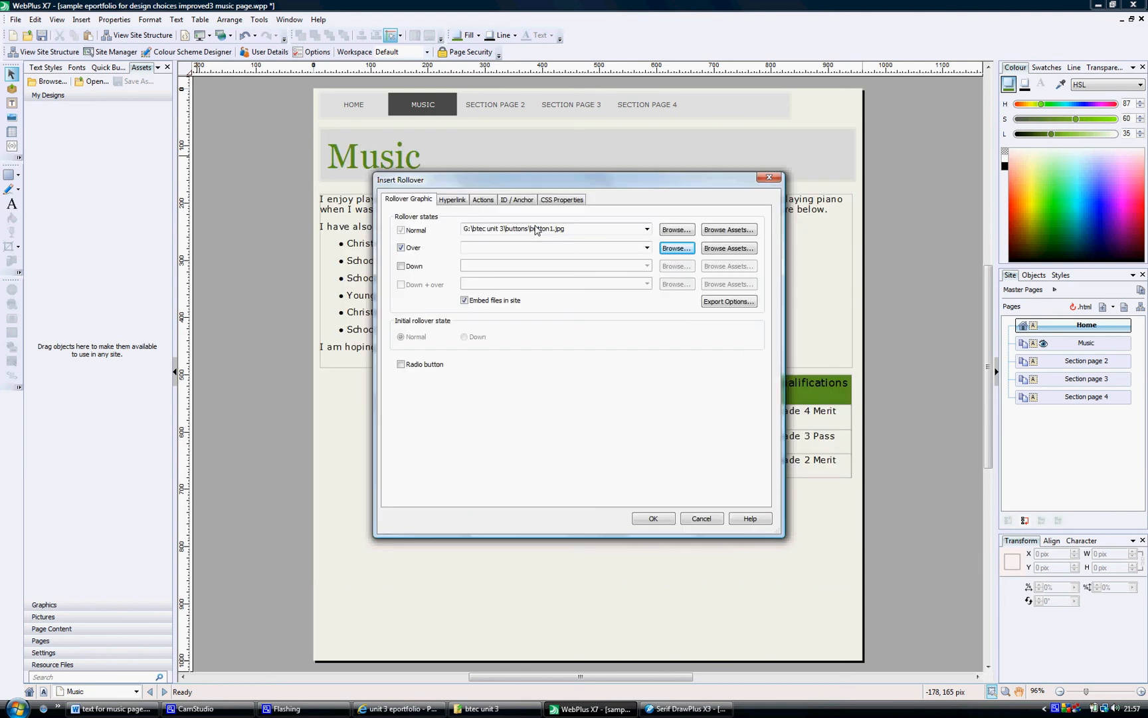
Link the rollover to the site page Section page 2 and confirm the rollover settings
{"action": "left_click", "coordinate": [457, 203]}
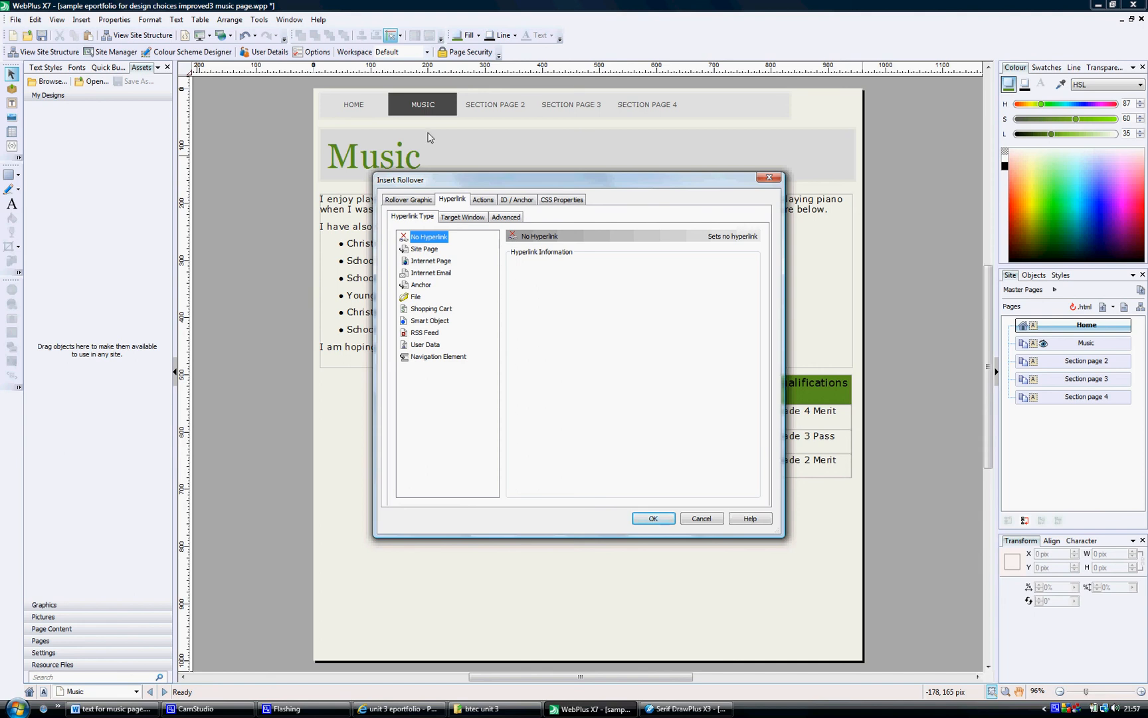
{"action": "left_click", "coordinate": [425, 249]}
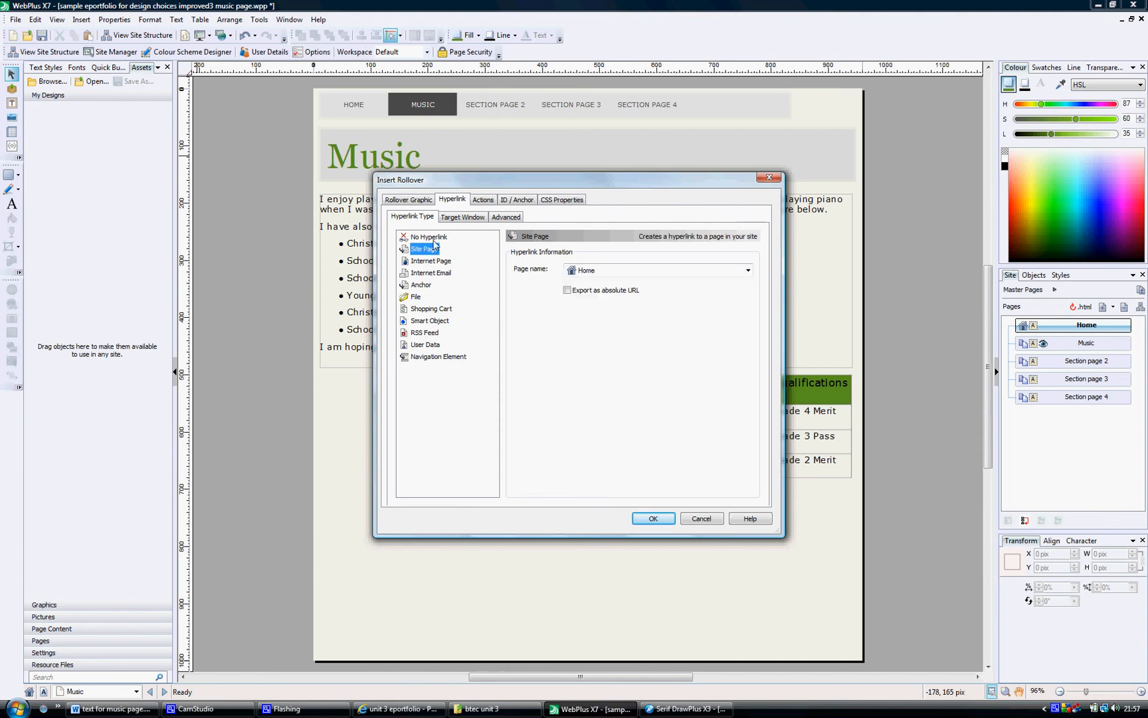
{"action": "left_click", "coordinate": [662, 272]}
{"action": "left_click", "coordinate": [636, 305]}
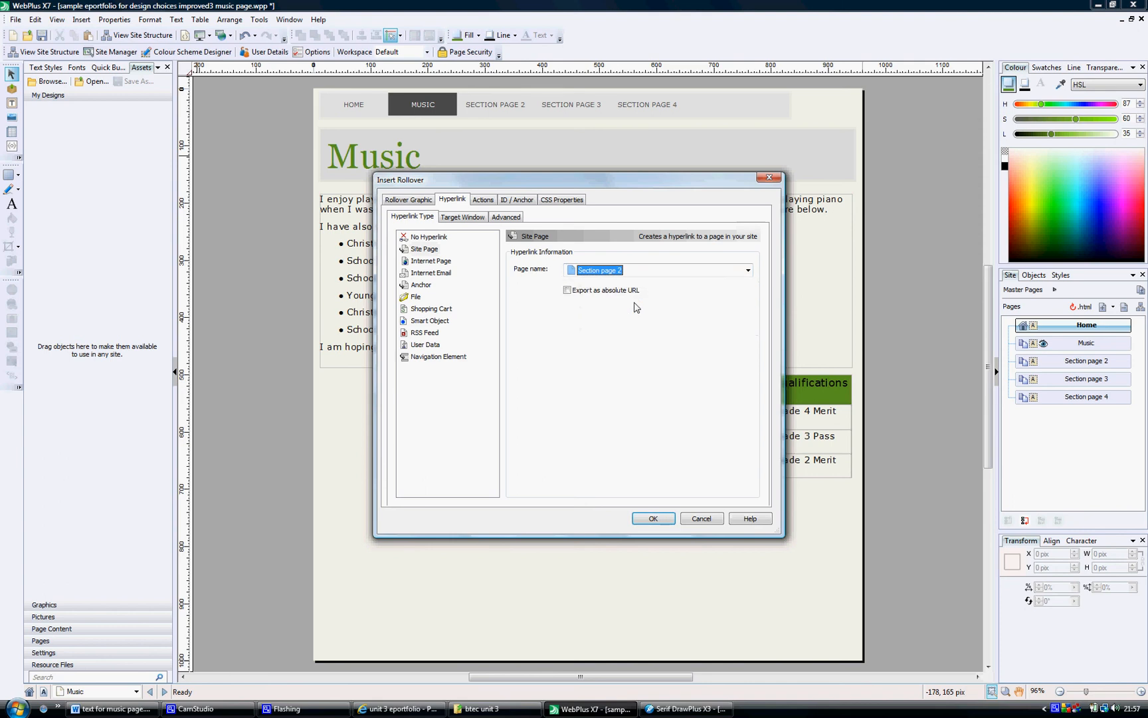
{"action": "left_click", "coordinate": [654, 519]}
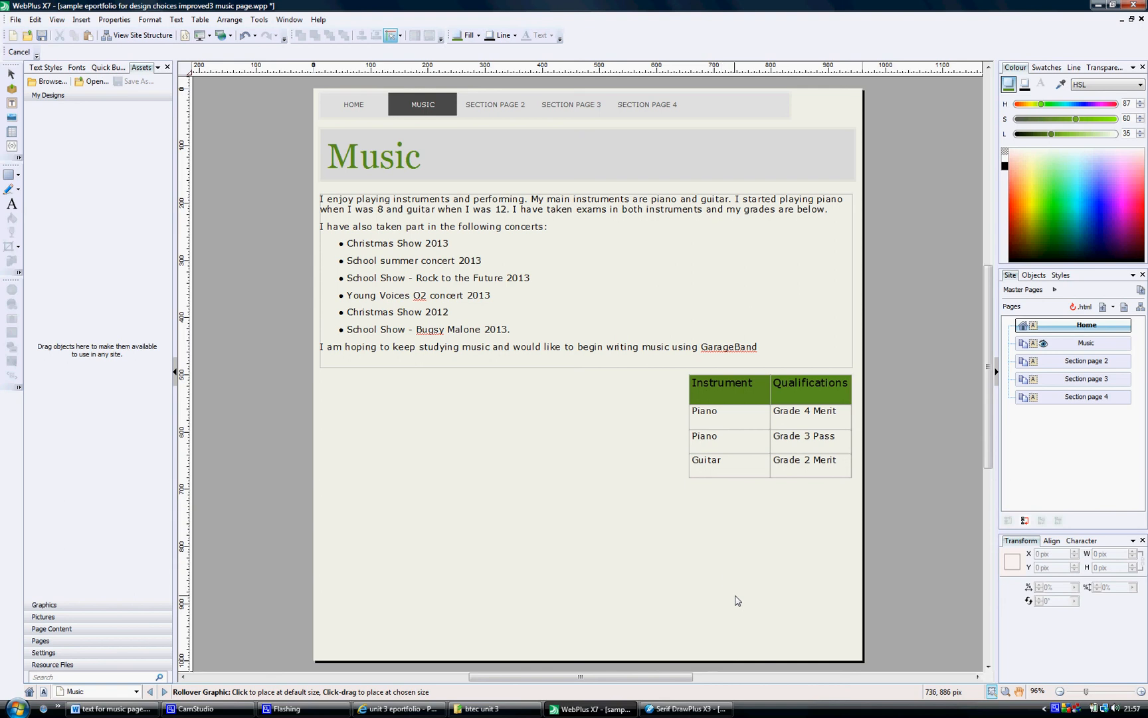
Place the rollover button on the Music page and move it to the lower right, aligned with the table's right edge
{"action": "left_click", "coordinate": [735, 605]}
{"action": "left_click", "coordinate": [676, 584]}
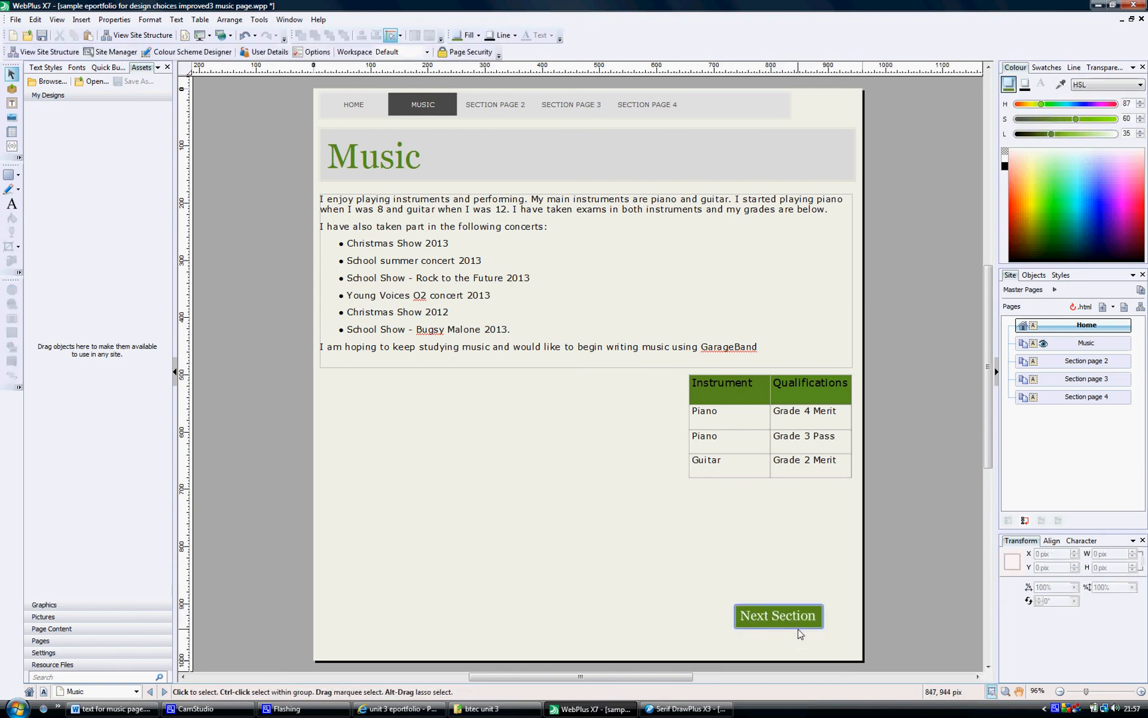
{"action": "left_click_drag", "start_coordinate": [802, 631], "coordinate": [830, 632]}
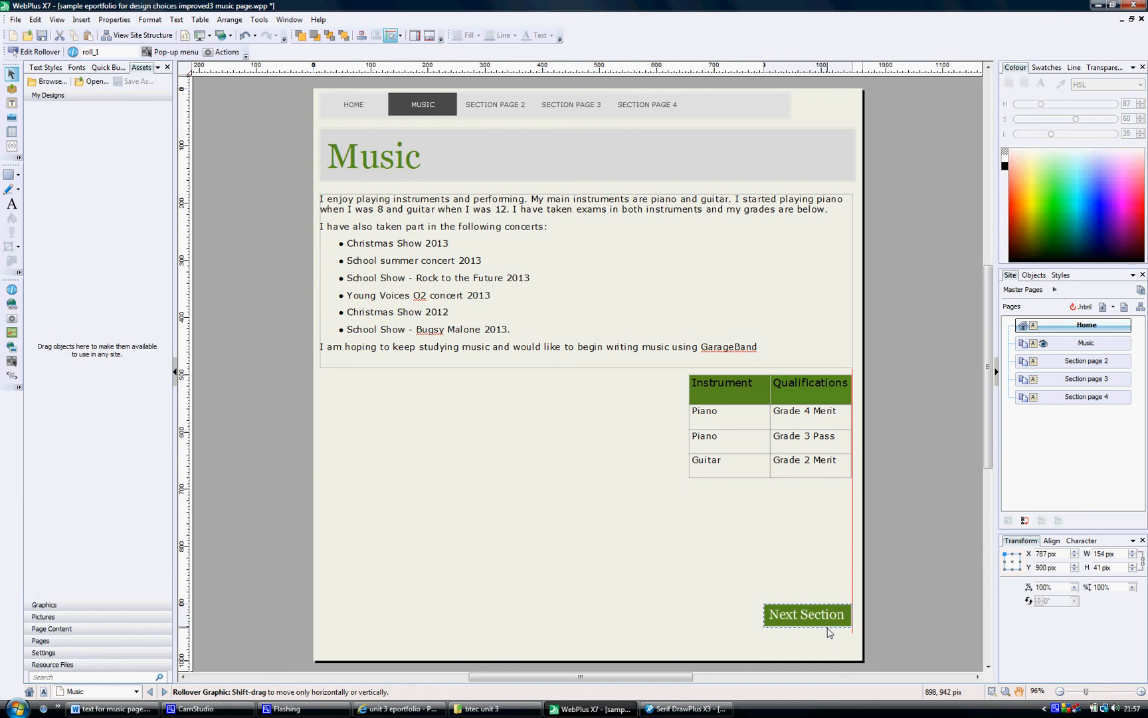
{"action": "left_click", "coordinate": [746, 623]}
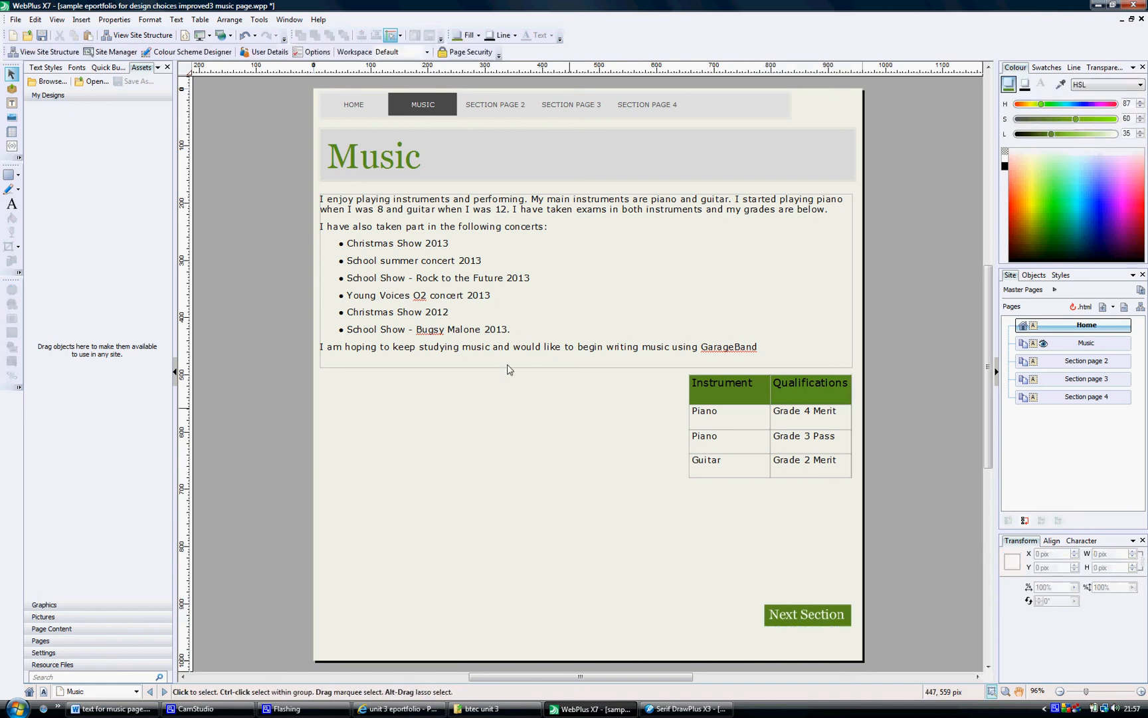
Preview the site in the browser and follow the Next Section button's link to check where it leads
{"action": "left_click", "coordinate": [15, 19]}
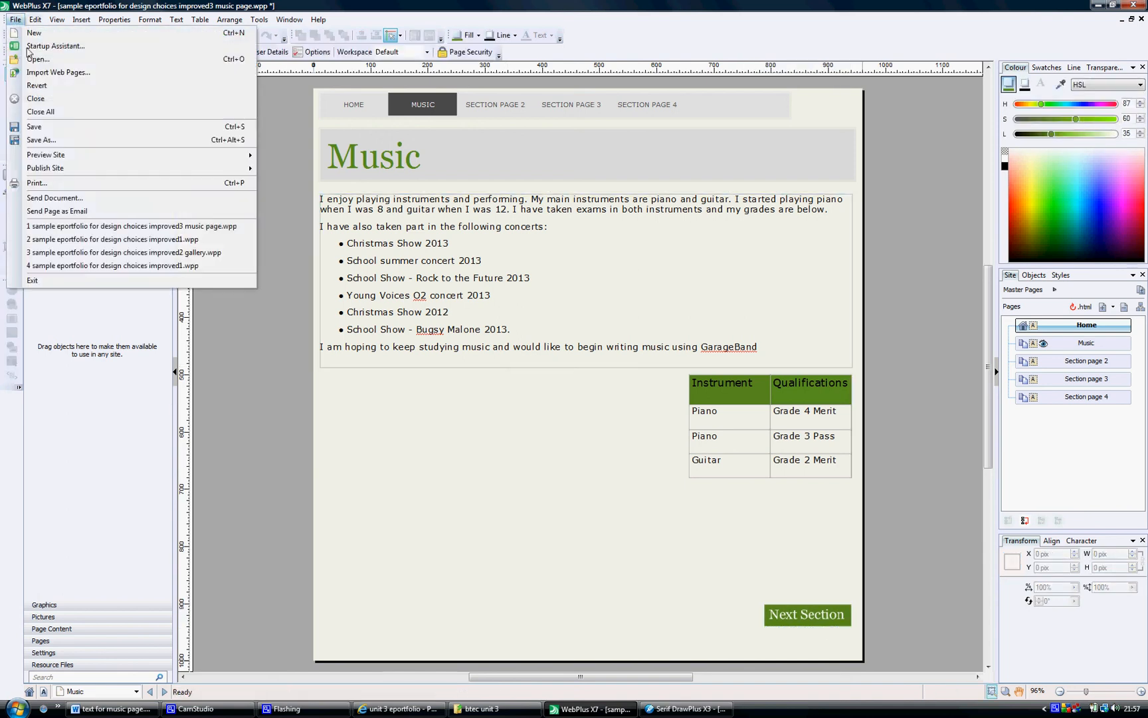
{"action": "mouse_move", "coordinate": [55, 159]}
{"action": "left_click", "coordinate": [353, 200]}
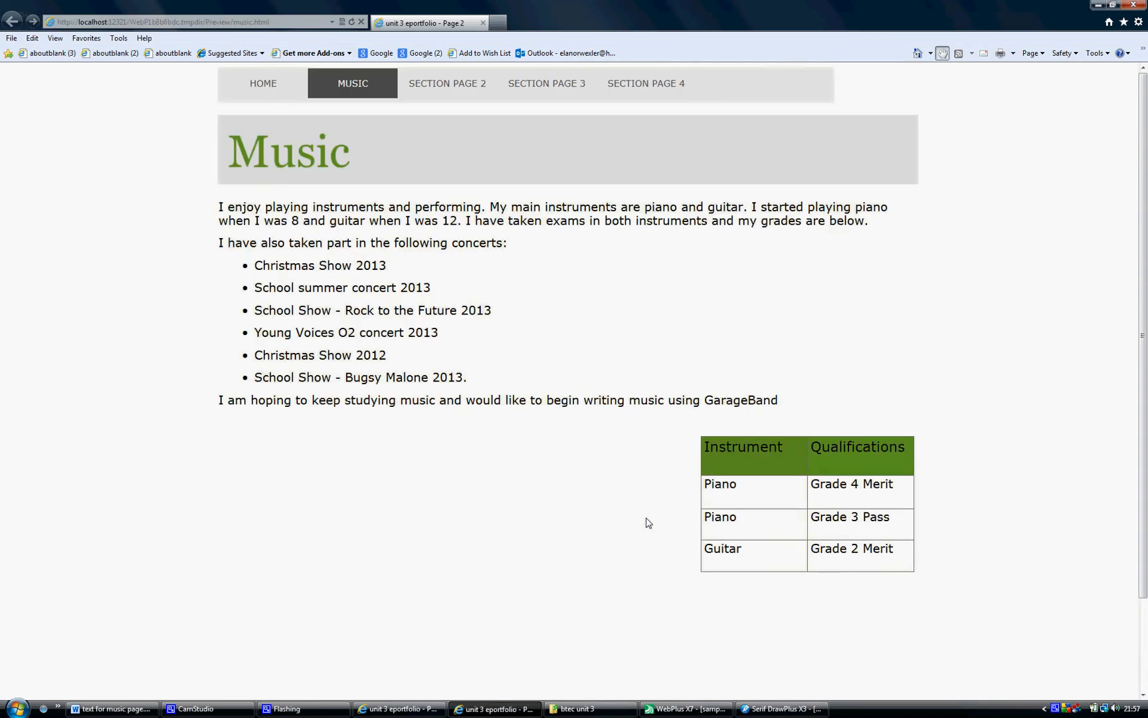
{"action": "scroll", "coordinate": [1142, 317], "scroll_direction": "down", "scroll_amount": 3}
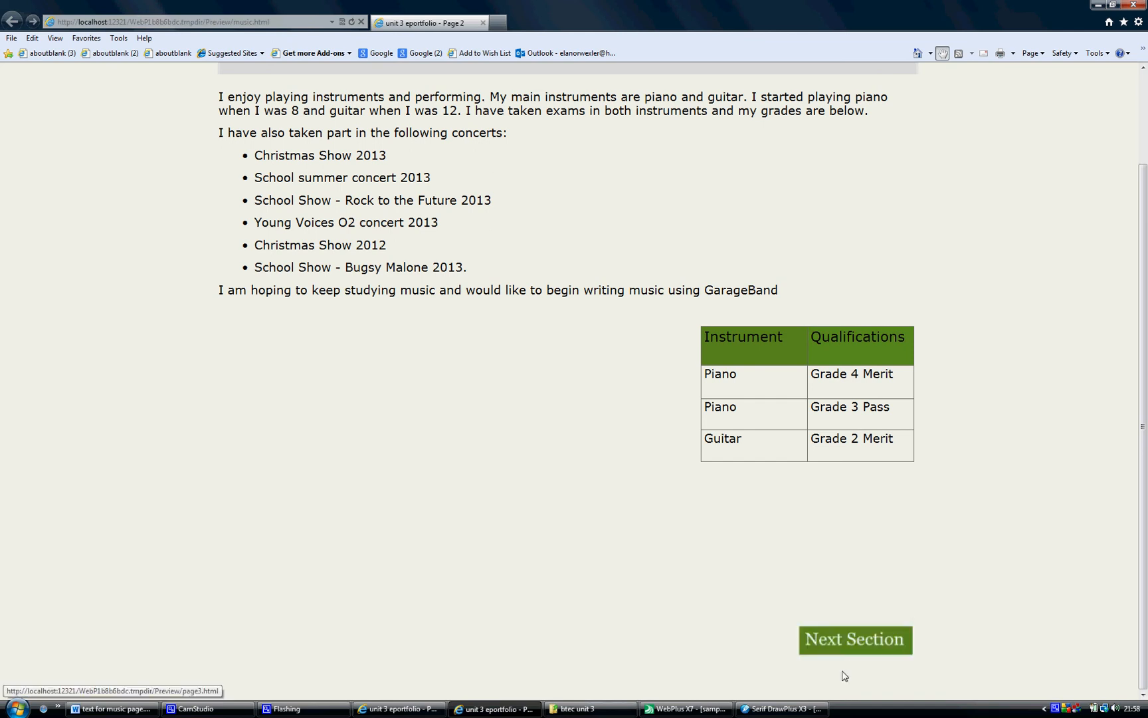
{"action": "right_click", "coordinate": [851, 652]}
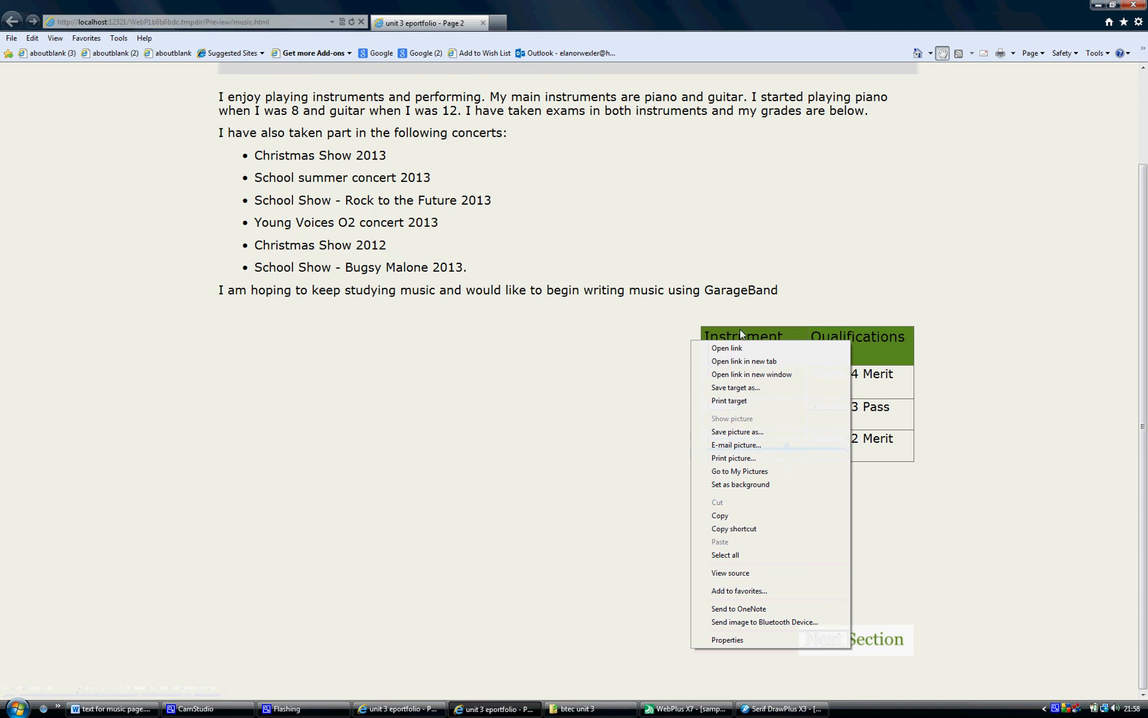
{"action": "left_click", "coordinate": [734, 350]}
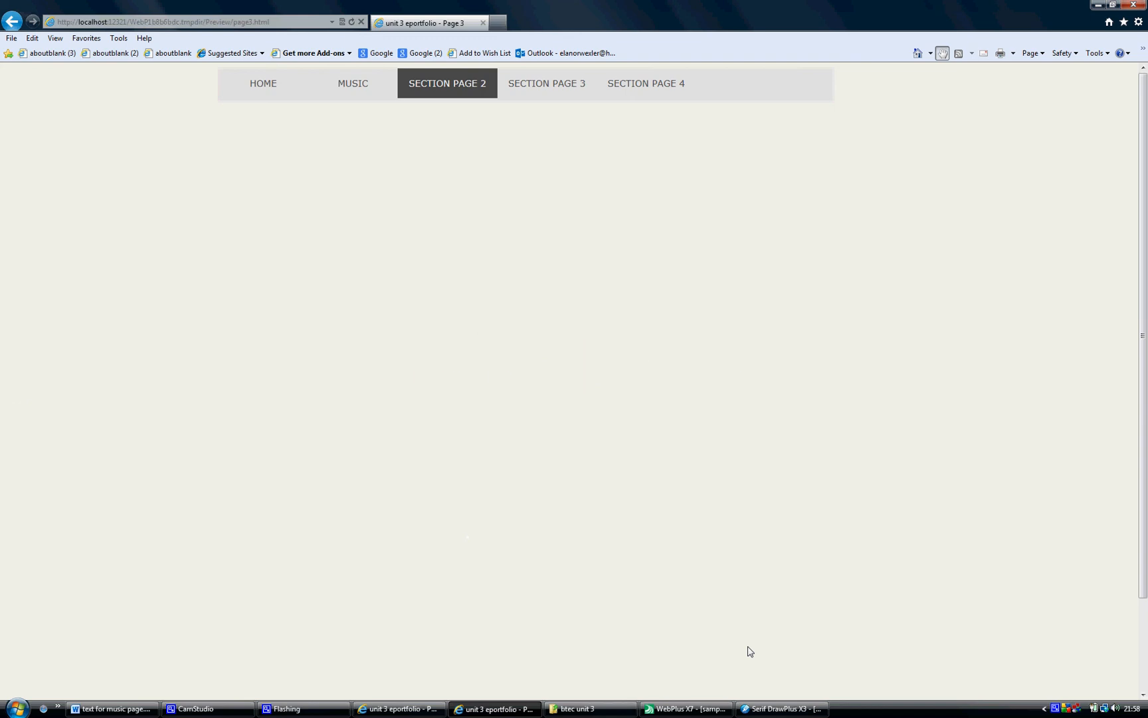
{"action": "left_click", "coordinate": [697, 711]}
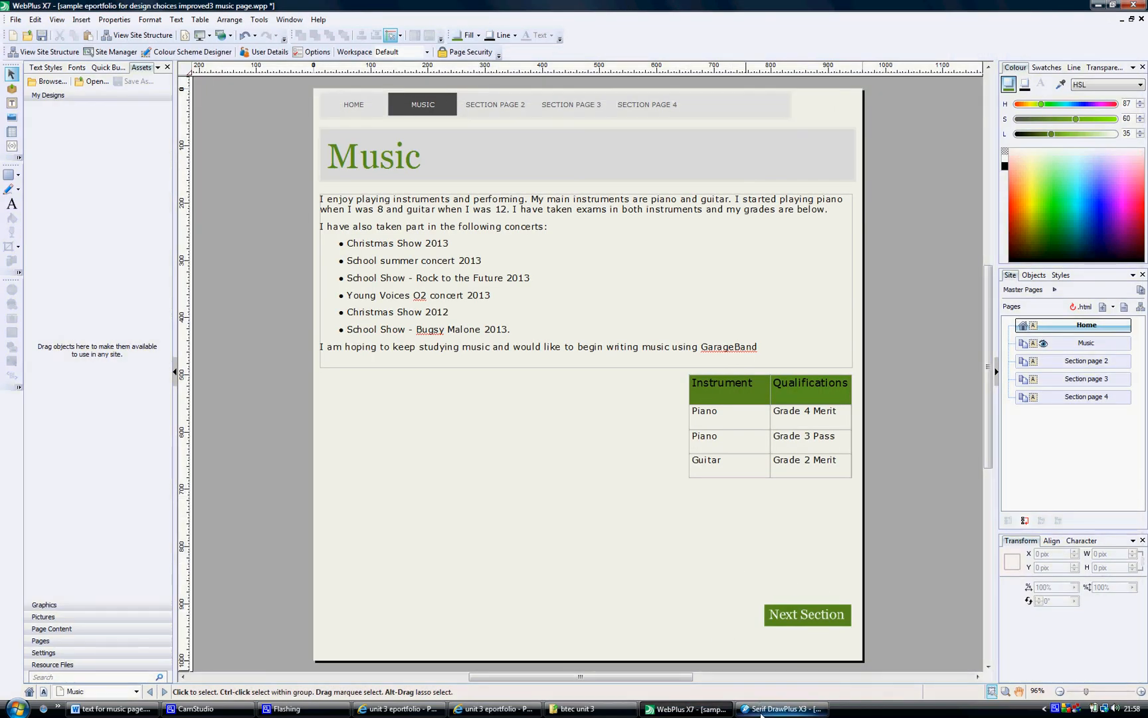
{"action": "left_click", "coordinate": [781, 708]}
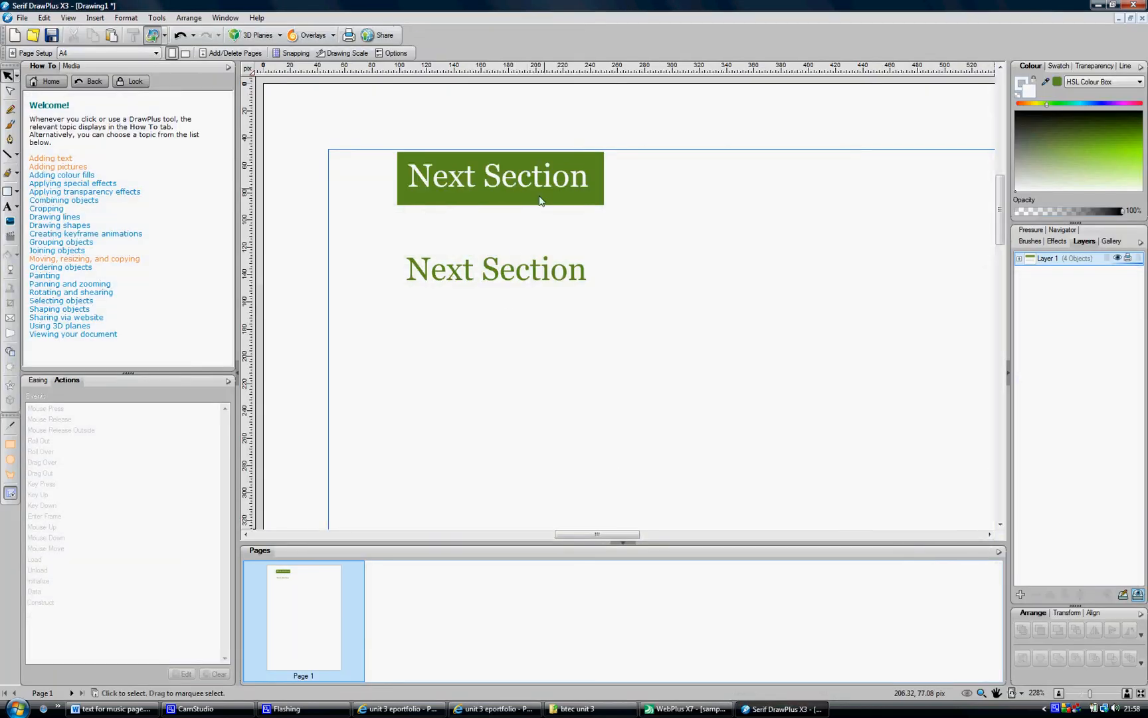
{"action": "left_click", "coordinate": [682, 710]}
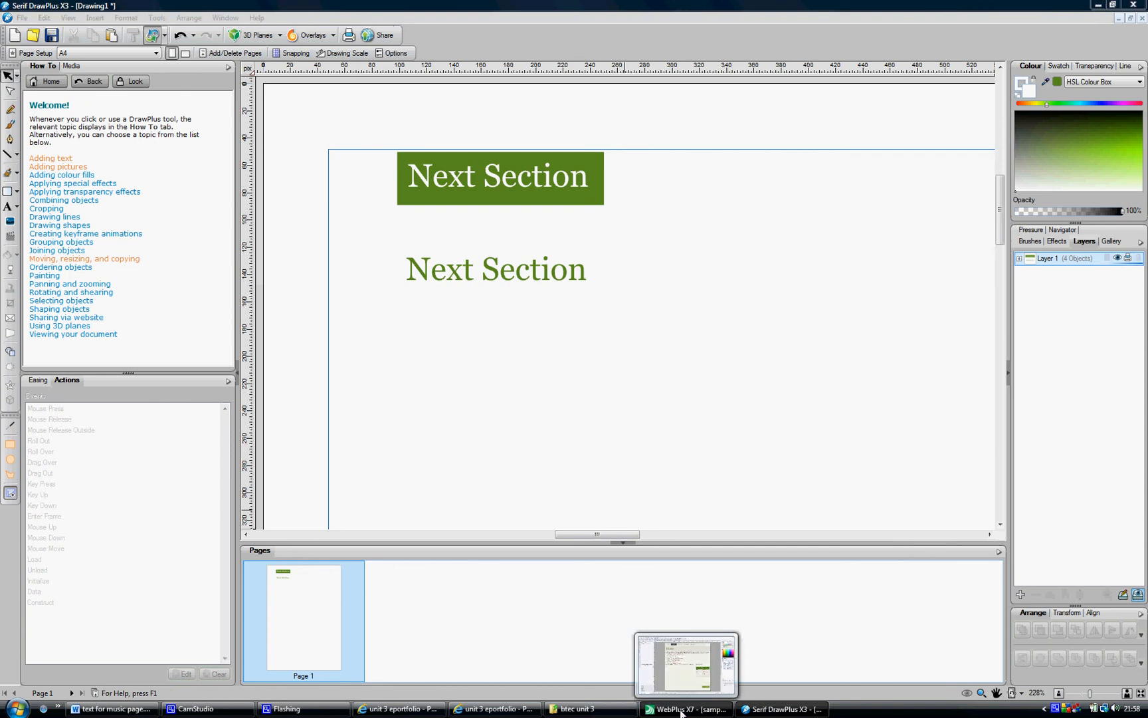
{"action": "left_click", "coordinate": [77, 24]}
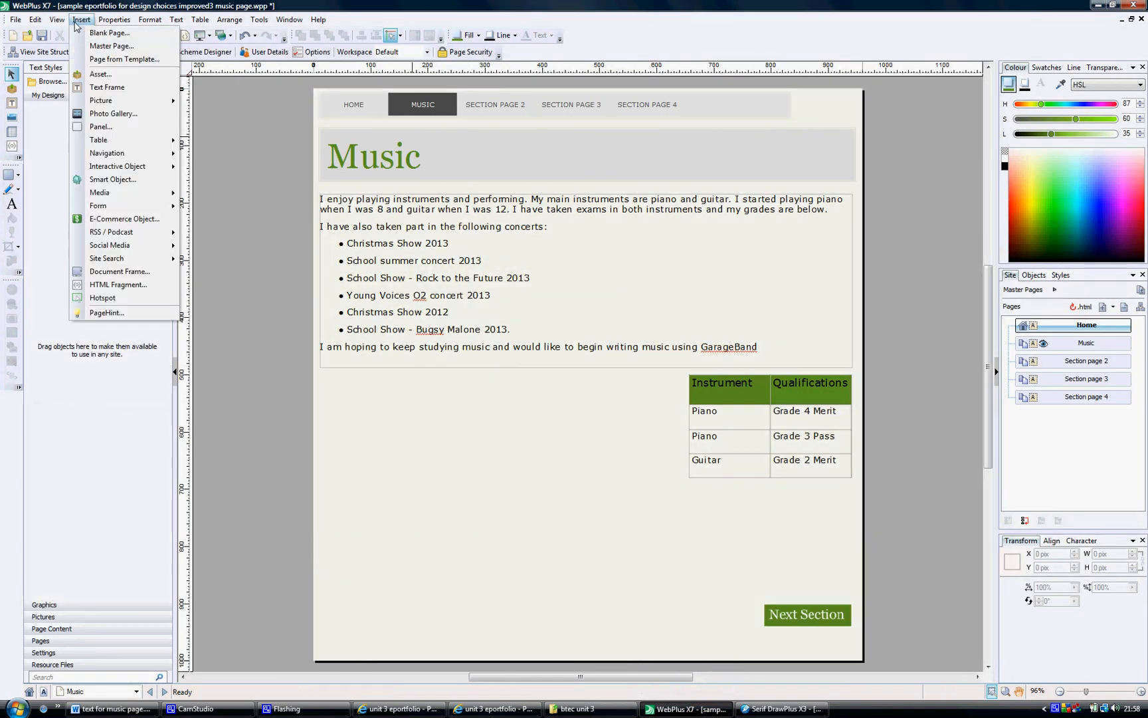
{"action": "mouse_move", "coordinate": [108, 170]}
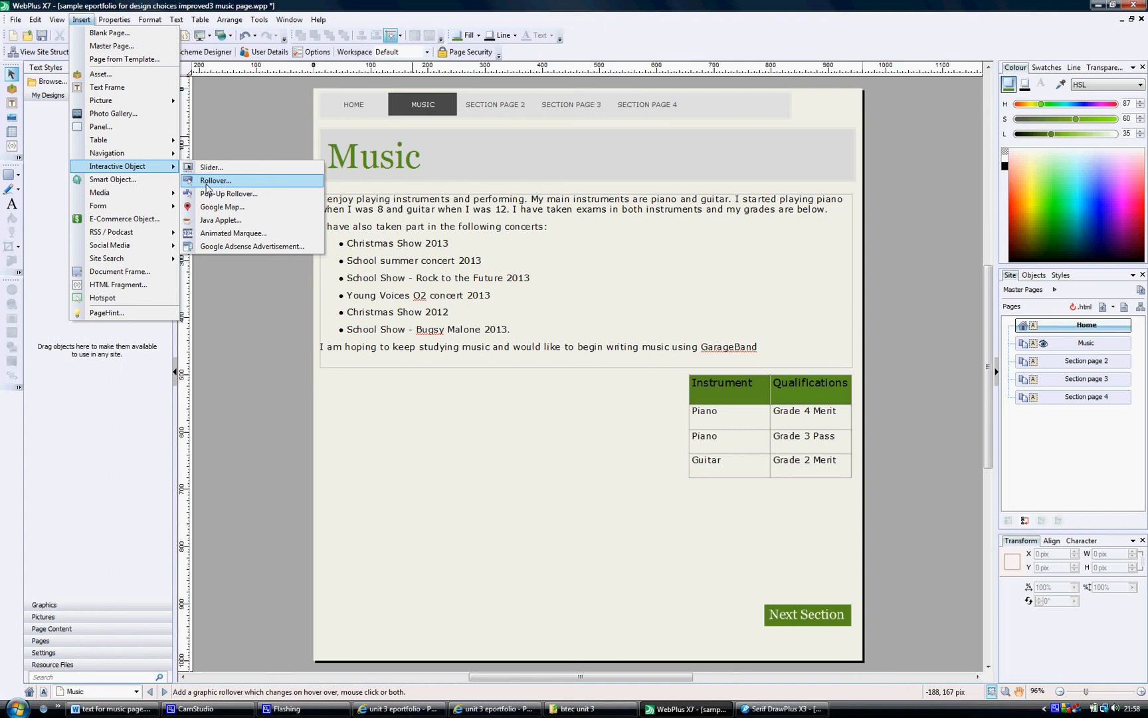
{"action": "left_click", "coordinate": [452, 481]}
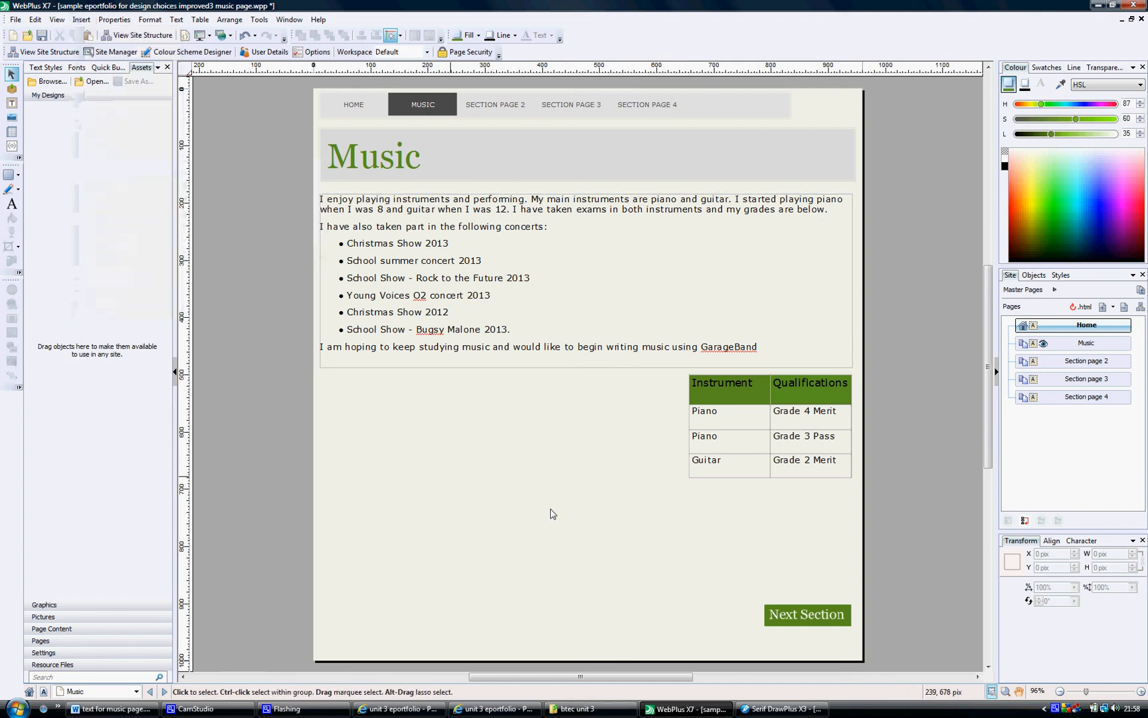
{"action": "left_click", "coordinate": [812, 610]}
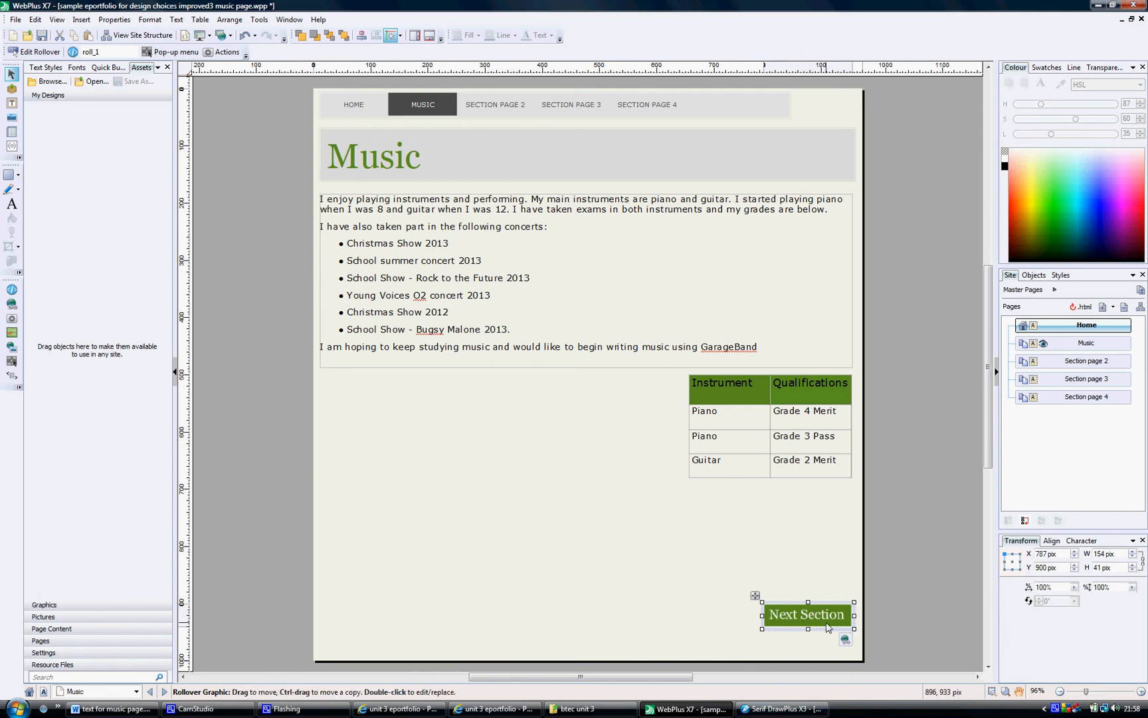
{"action": "right_click", "coordinate": [790, 604]}
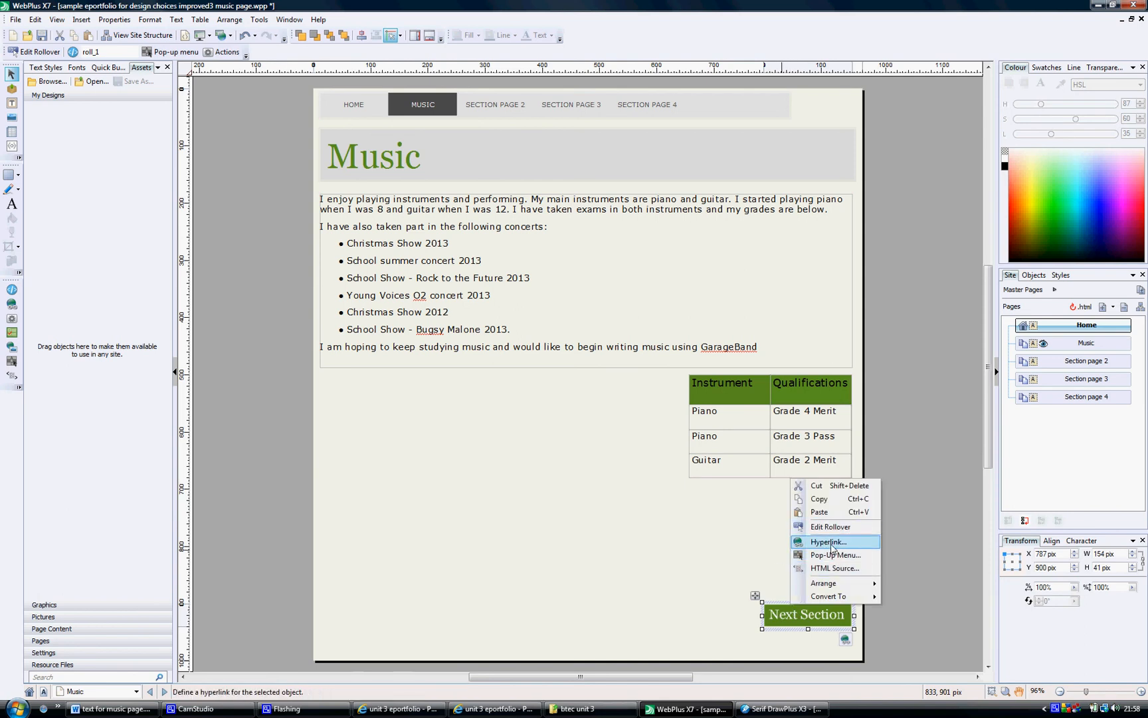
{"action": "left_click", "coordinate": [730, 570]}
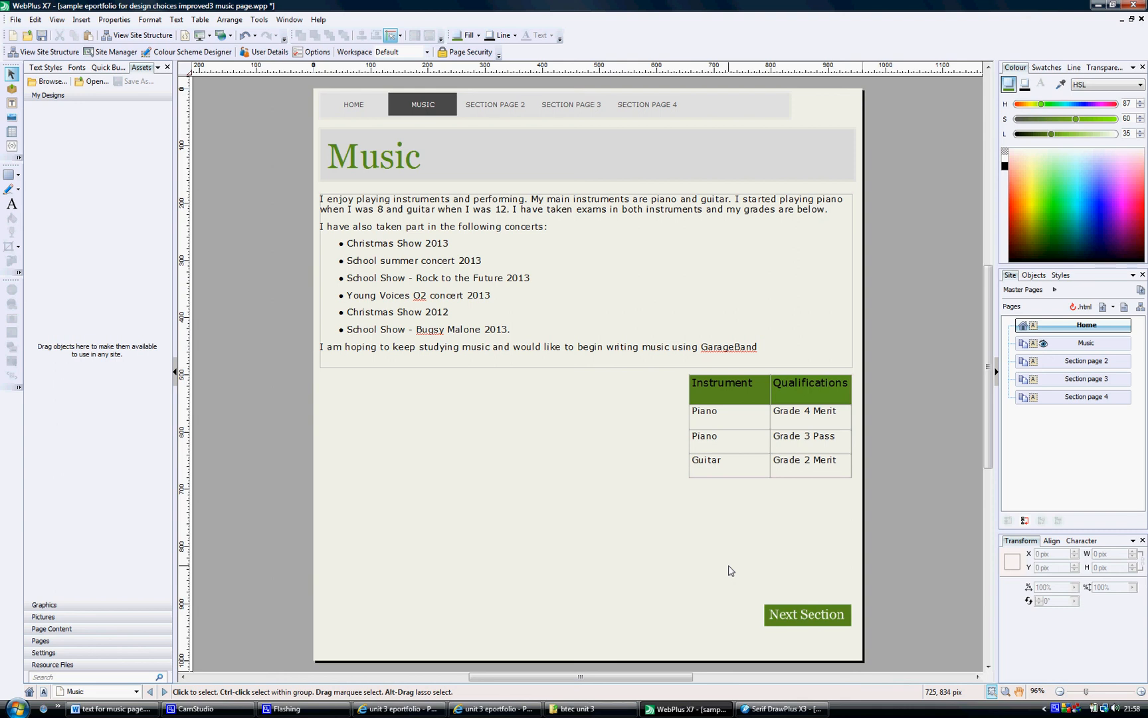